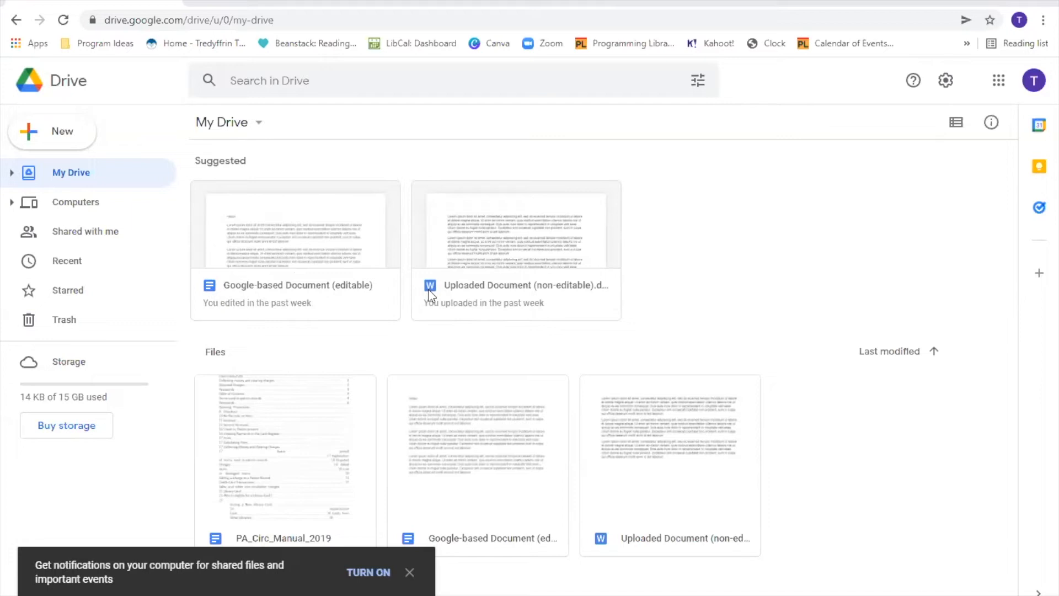
# - Open the uploaded Word document in Docs, dismiss the Office welcome message, and reload My Drive
pyautogui.click(514, 249)
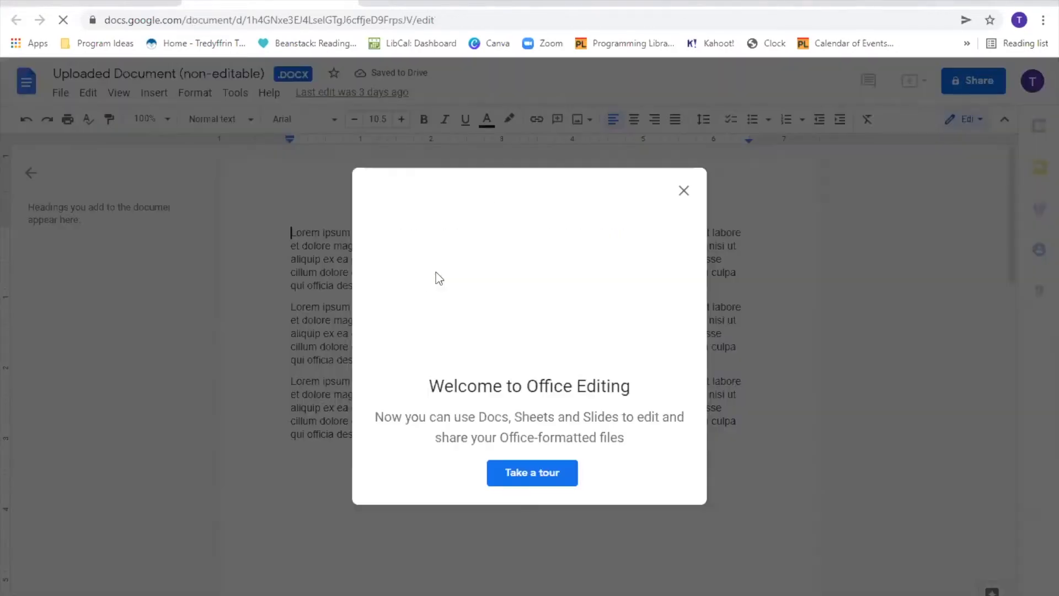
pyautogui.click(680, 193)
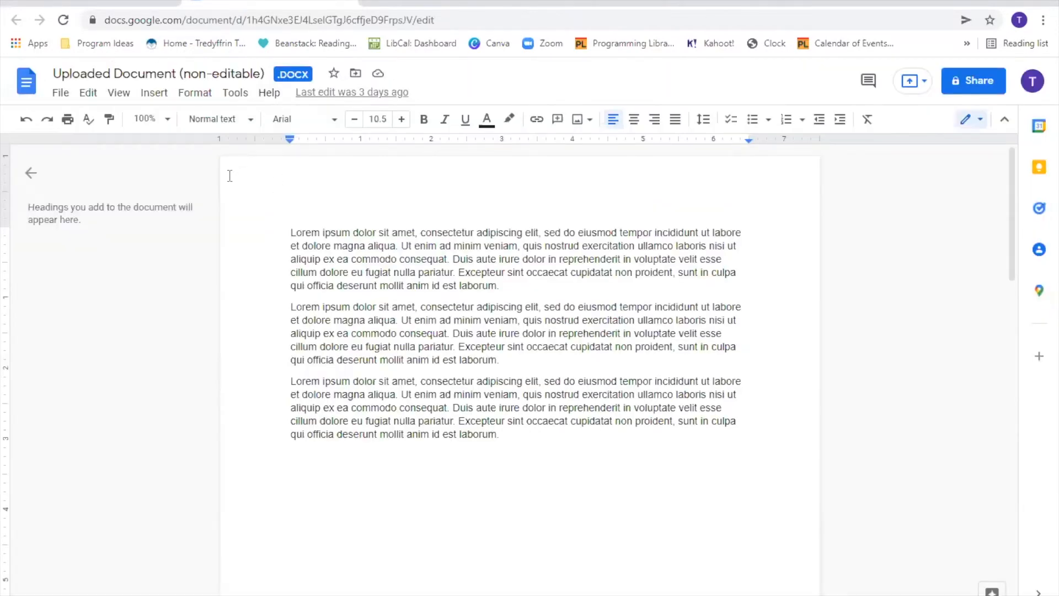
pyautogui.click(107, 2)
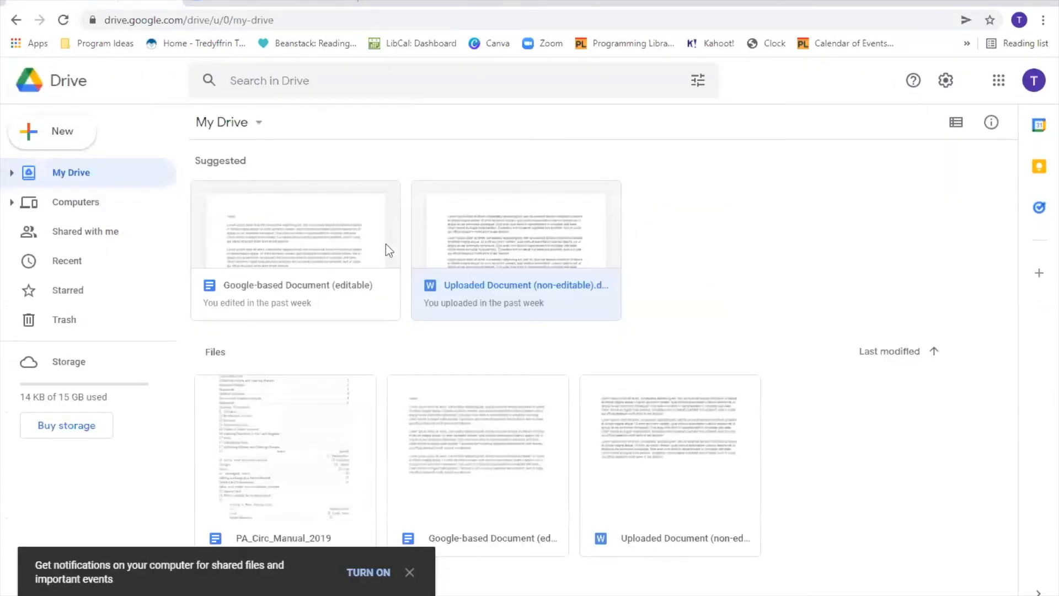
pyautogui.click(62, 20)
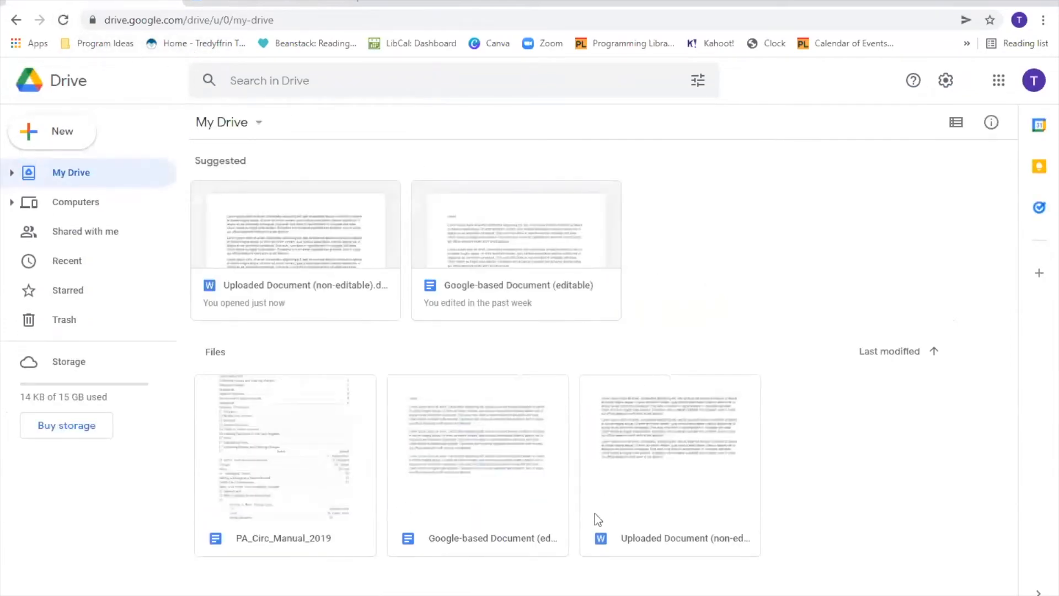
# - Reopen Uploaded Document from the suggestions, then return to My Drive and deselect it
pyautogui.doubleClick(309, 238)
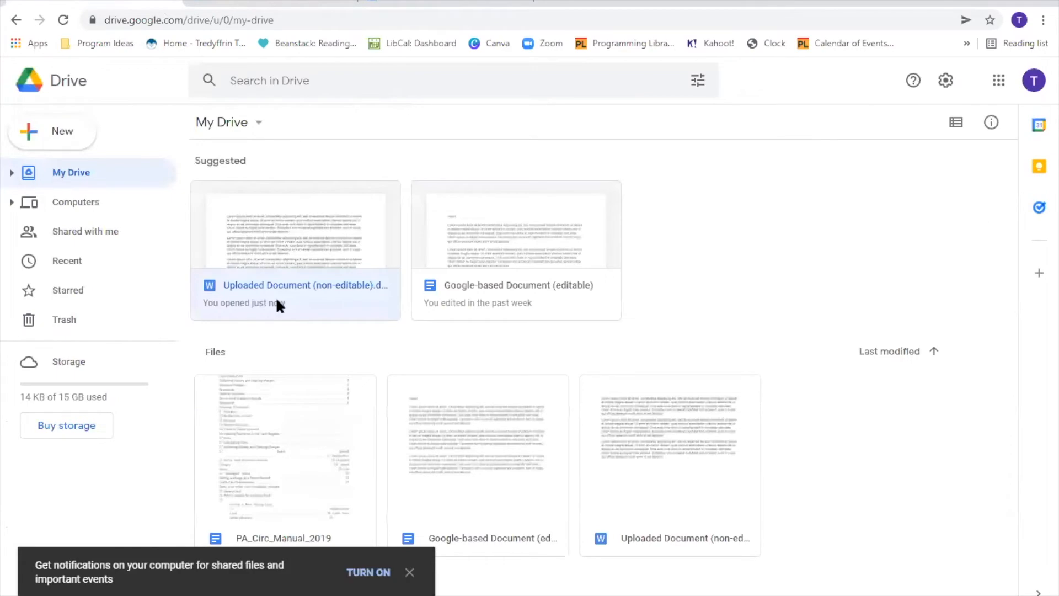
pyautogui.click(280, 9)
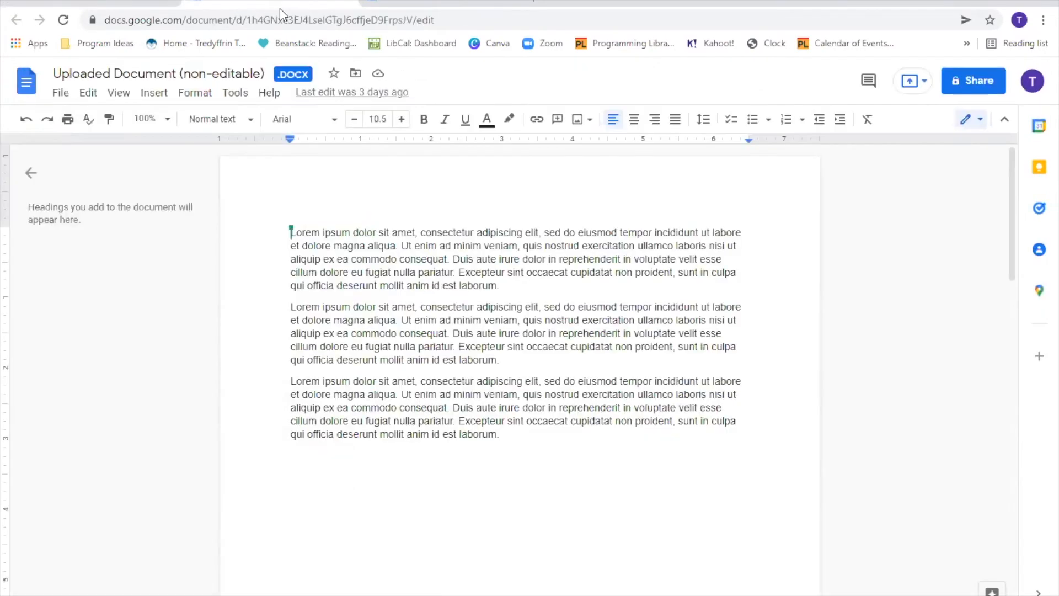
pyautogui.click(111, 2)
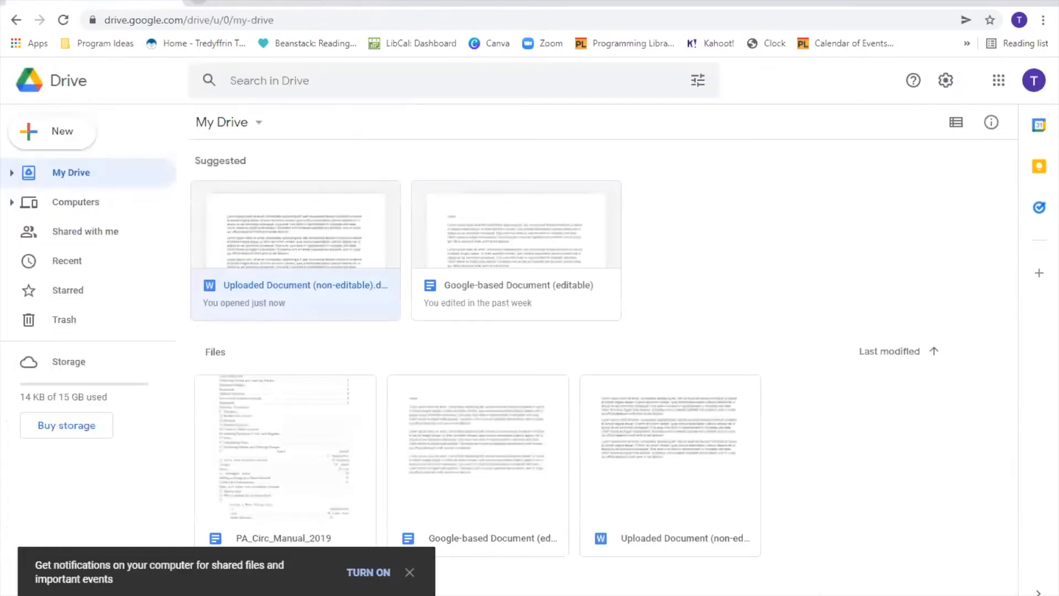
pyautogui.click(660, 260)
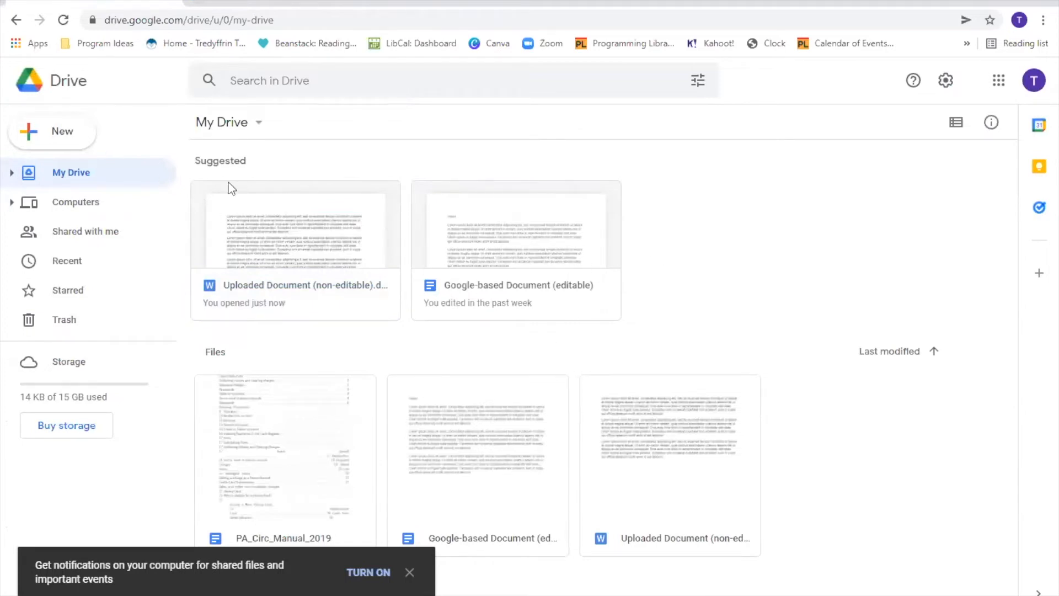
# - Upload File Upload Sample from Downloads to My Drive and close the completion notice
pyautogui.click(59, 135)
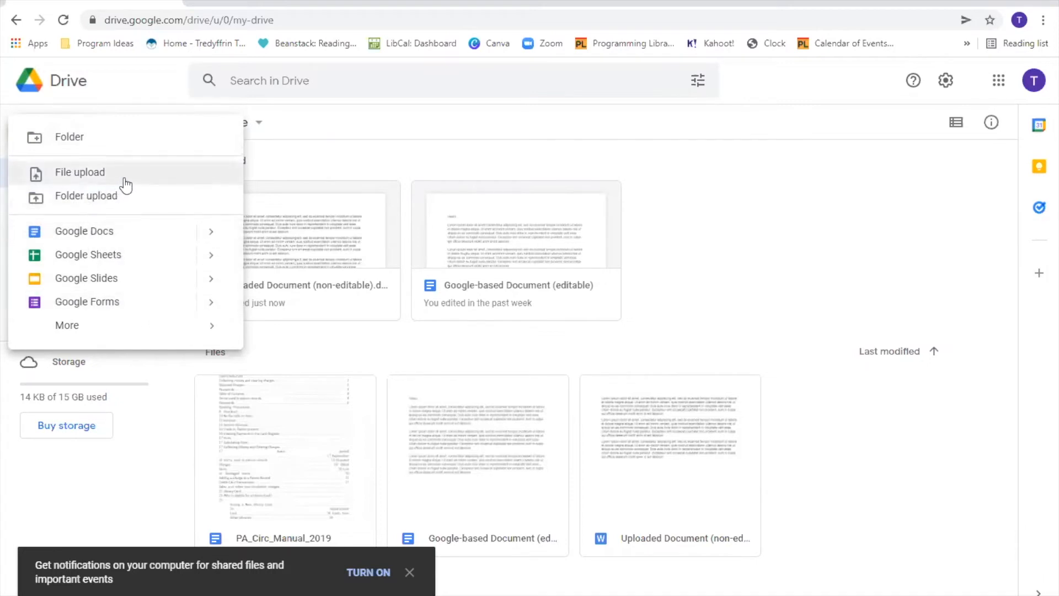
pyautogui.click(85, 175)
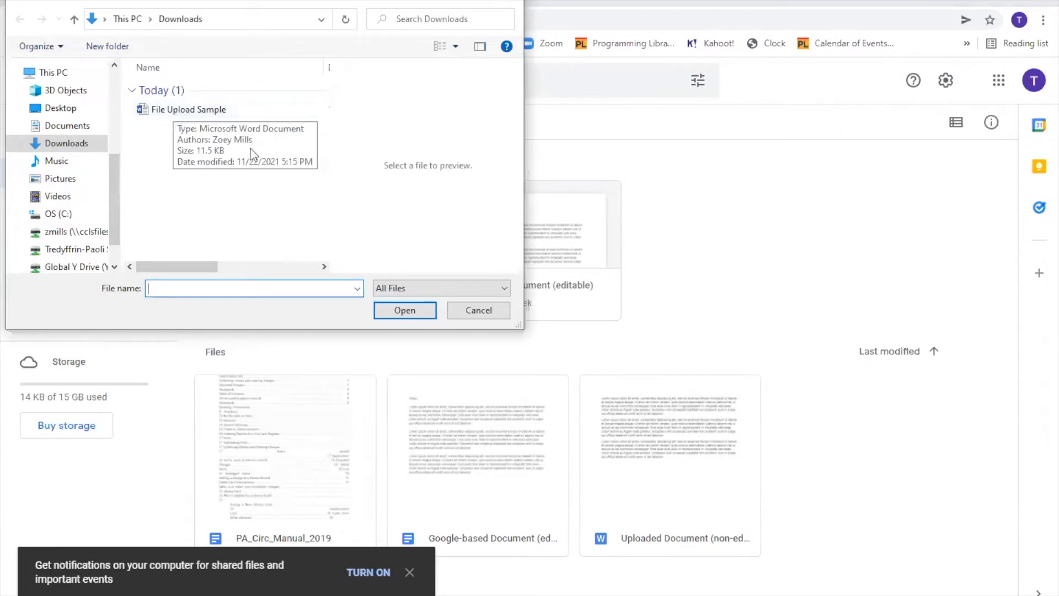
pyautogui.click(197, 110)
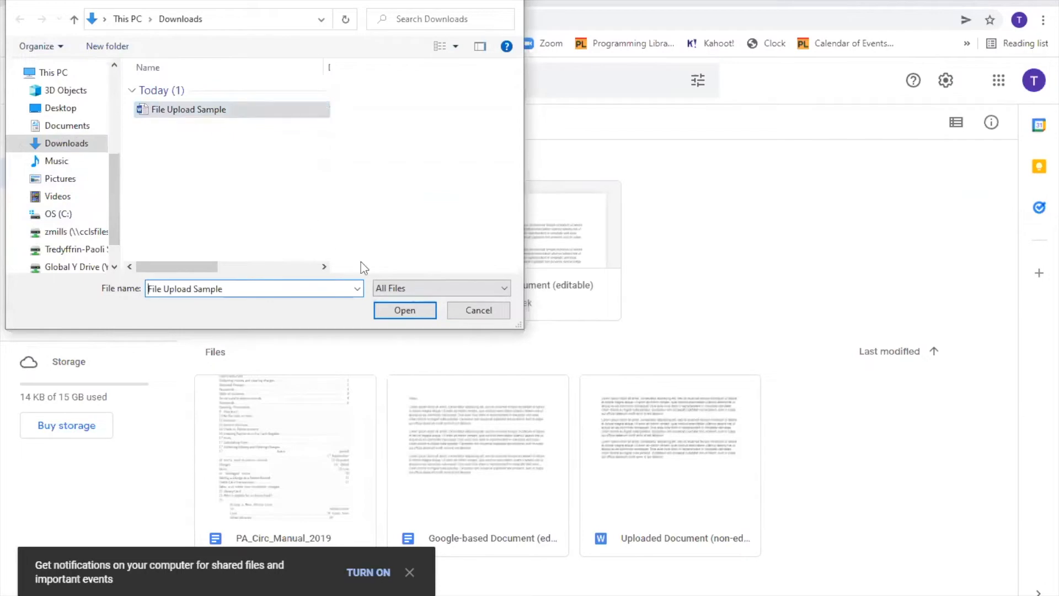
pyautogui.click(408, 310)
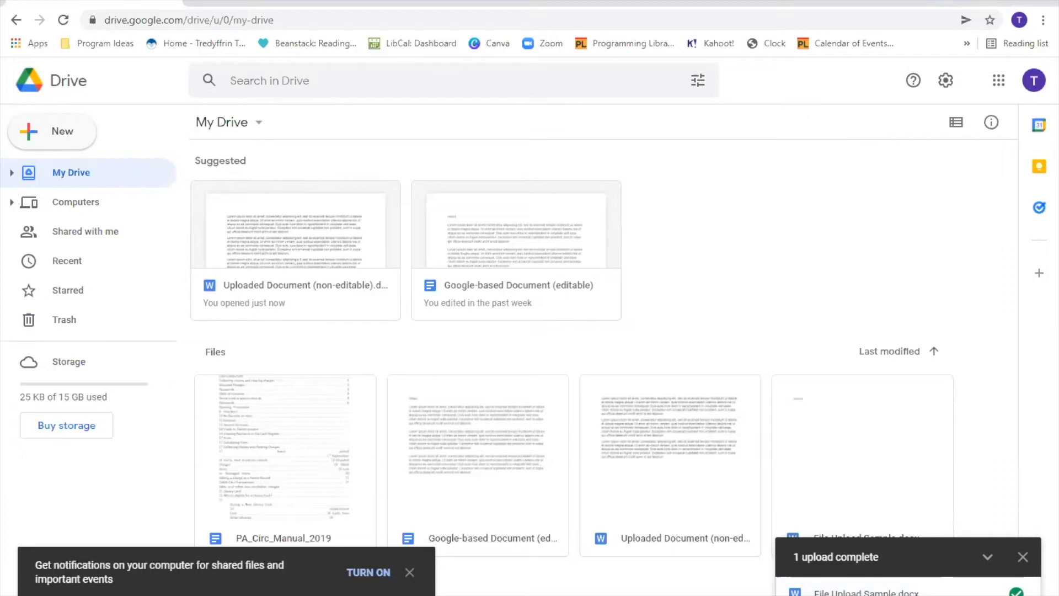
pyautogui.click(1023, 556)
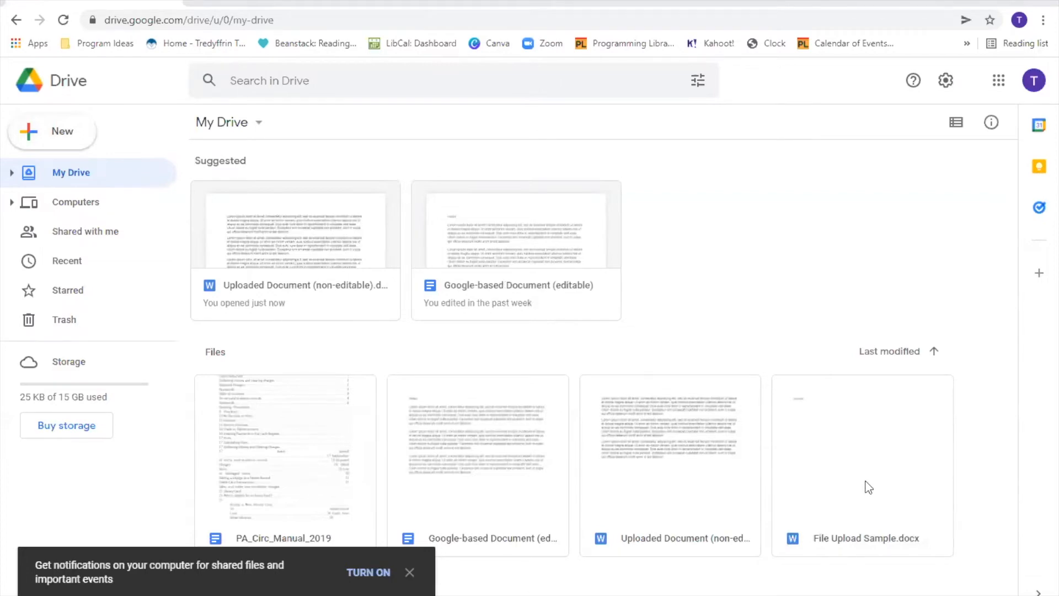
# - Add the line 'We can now edit this document!' below 'Sample.' in File Upload Sample.docx, then open a new tab
pyautogui.doubleClick(836, 447)
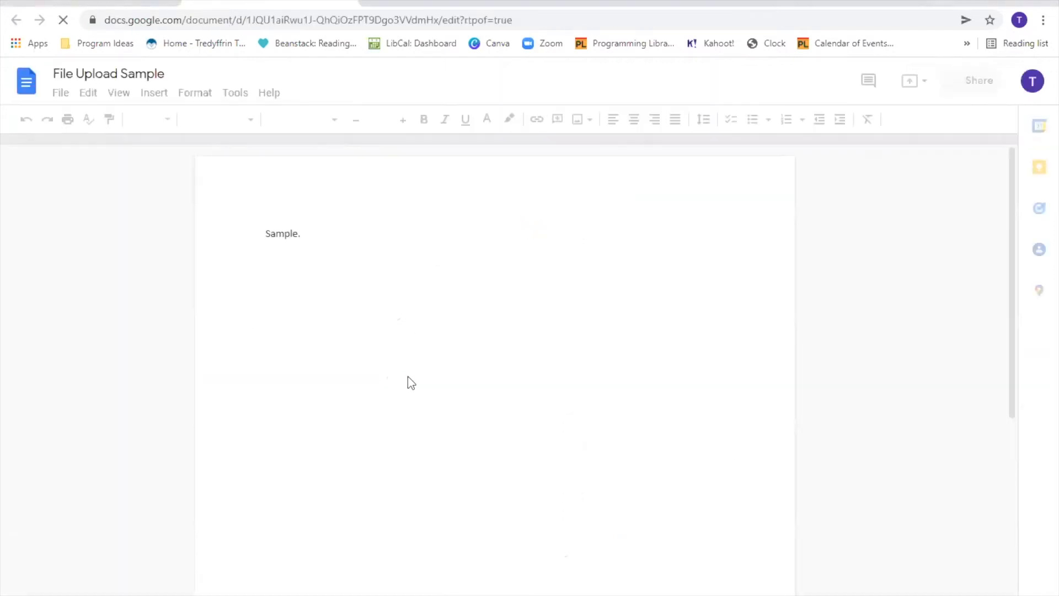
pyautogui.click(355, 239)
pyautogui.press('Return')
pyautogui.write('We can now d')
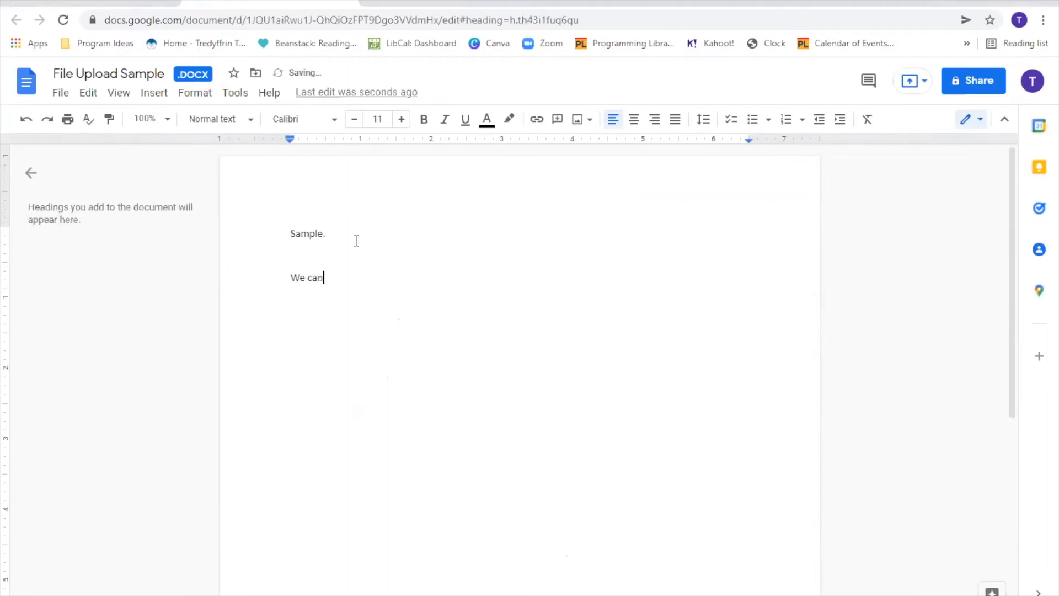
pyautogui.press('BackSpace')
pyautogui.write('edit this doucment')
pyautogui.press('BackSpace')
pyautogui.press('BackSpace')
pyautogui.press('BackSpace')
pyautogui.press('BackSpace')
pyautogui.press('BackSpace')
pyautogui.press('BackSpace')
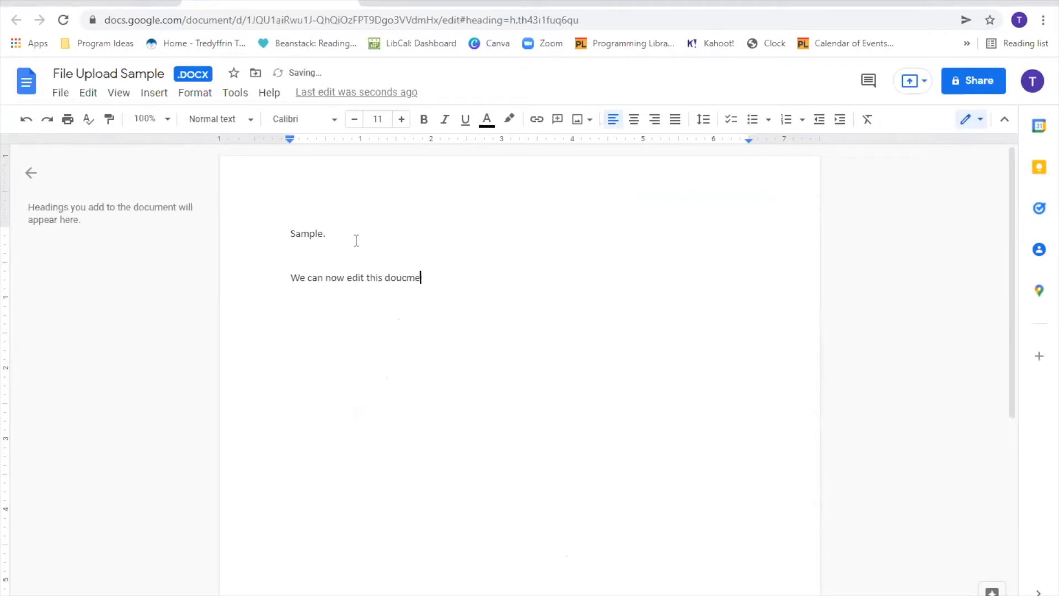
pyautogui.write('cument!')
pyautogui.hotkey('ctrl', 't')
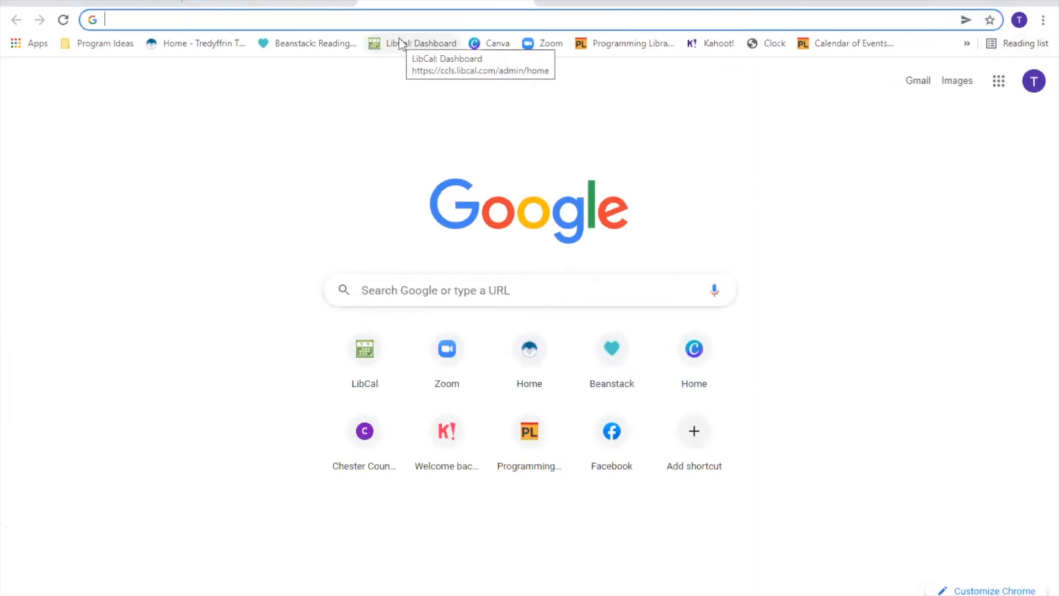
# - Go to Google Drive through the address bar, then through the Google apps grid in a new tab
pyautogui.write('drive.')
pyautogui.press('Return')
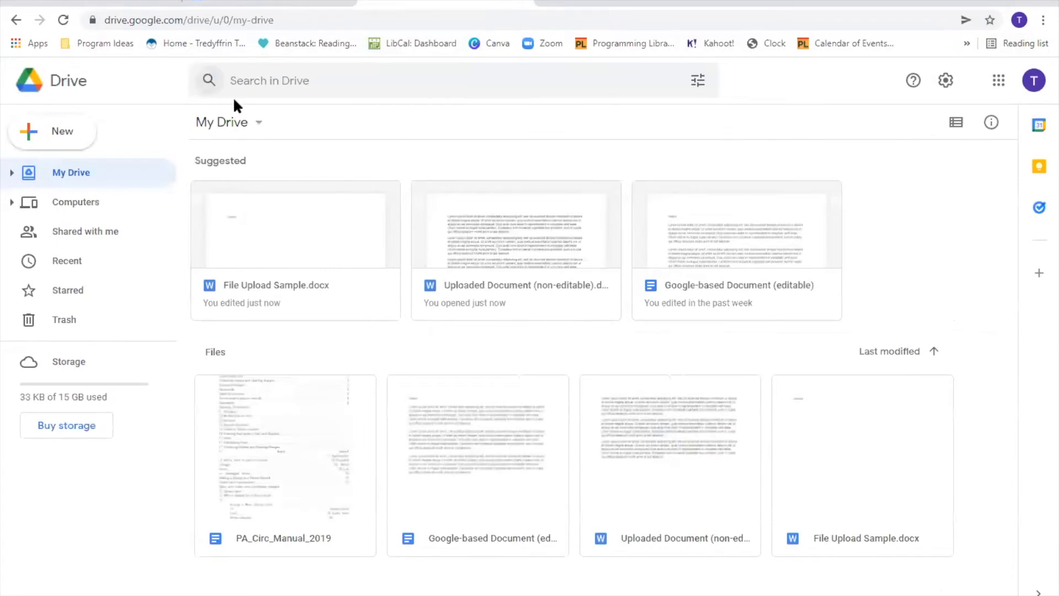
pyautogui.click(538, 11)
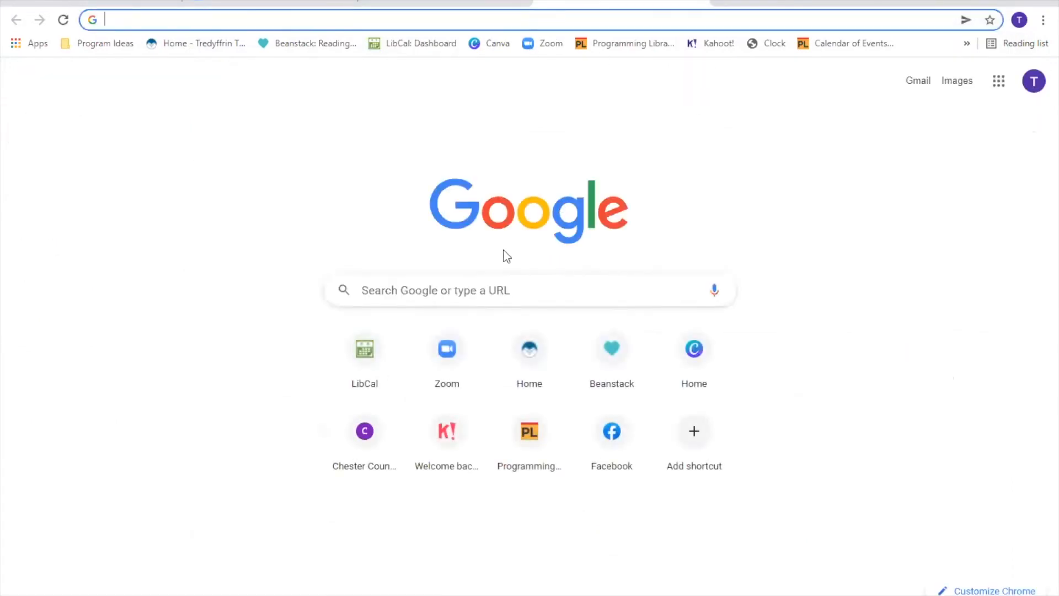
pyautogui.click(997, 88)
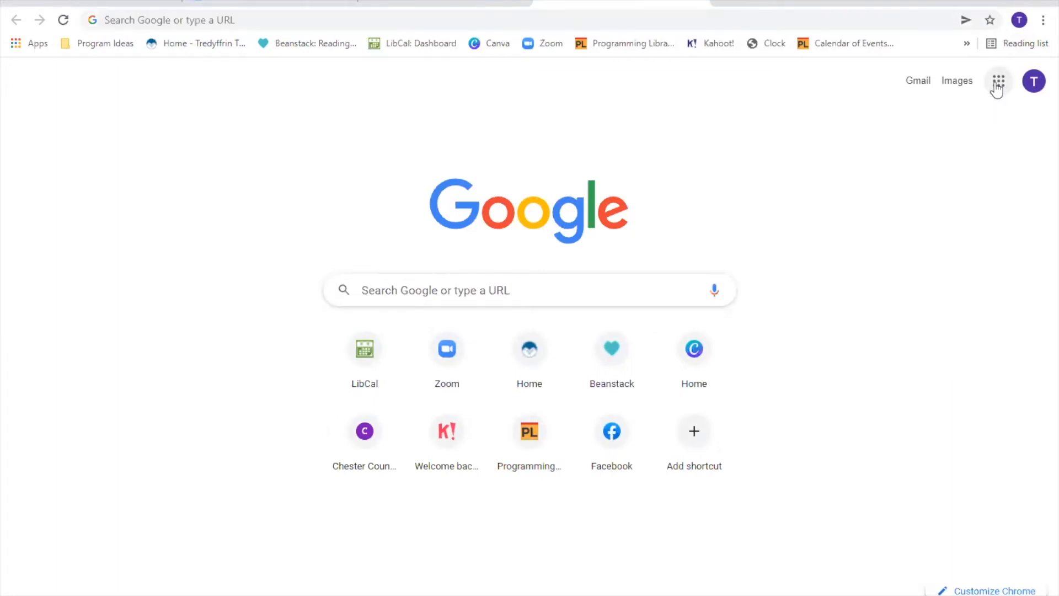
pyautogui.click(997, 88)
pyautogui.click(935, 353)
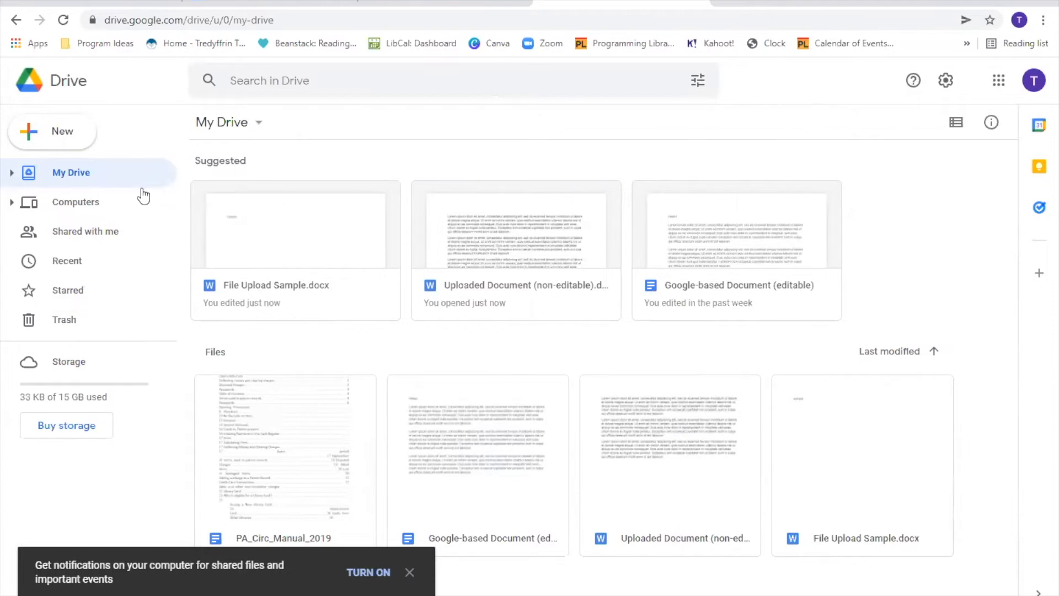
pyautogui.click(63, 139)
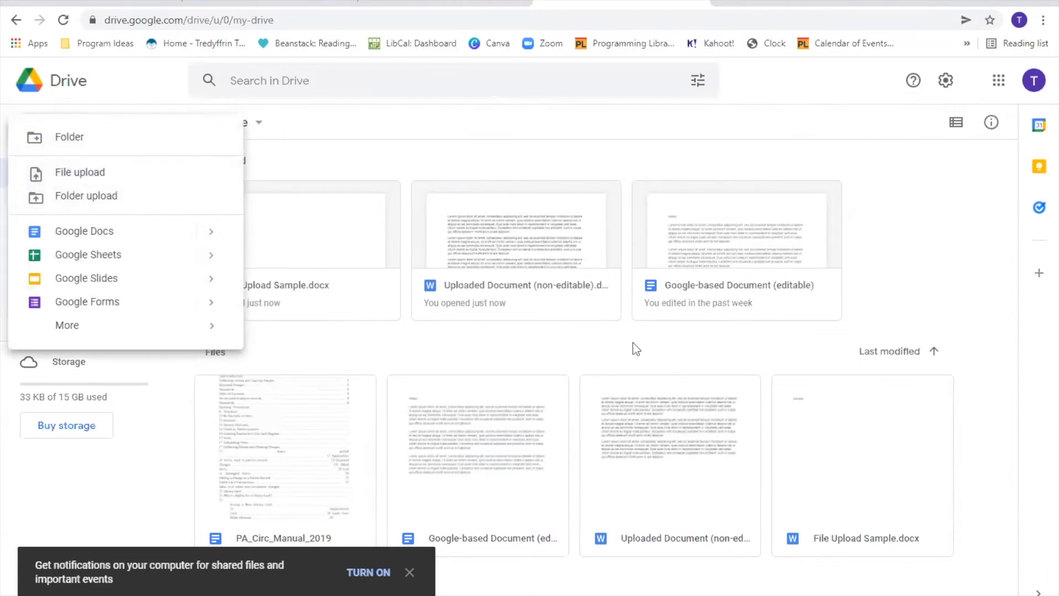
pyautogui.click(549, 124)
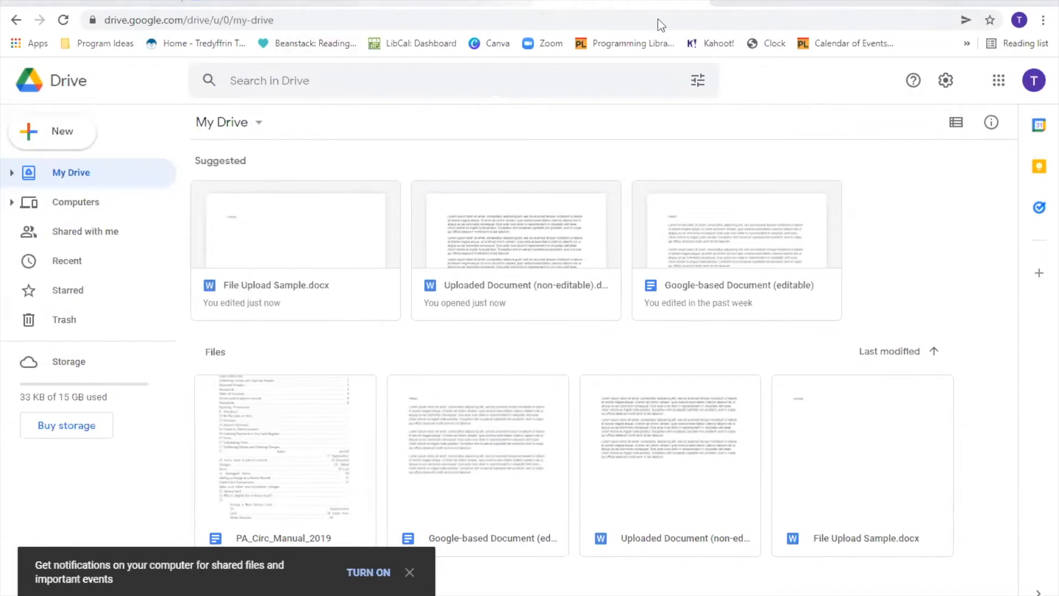
pyautogui.click(105, 3)
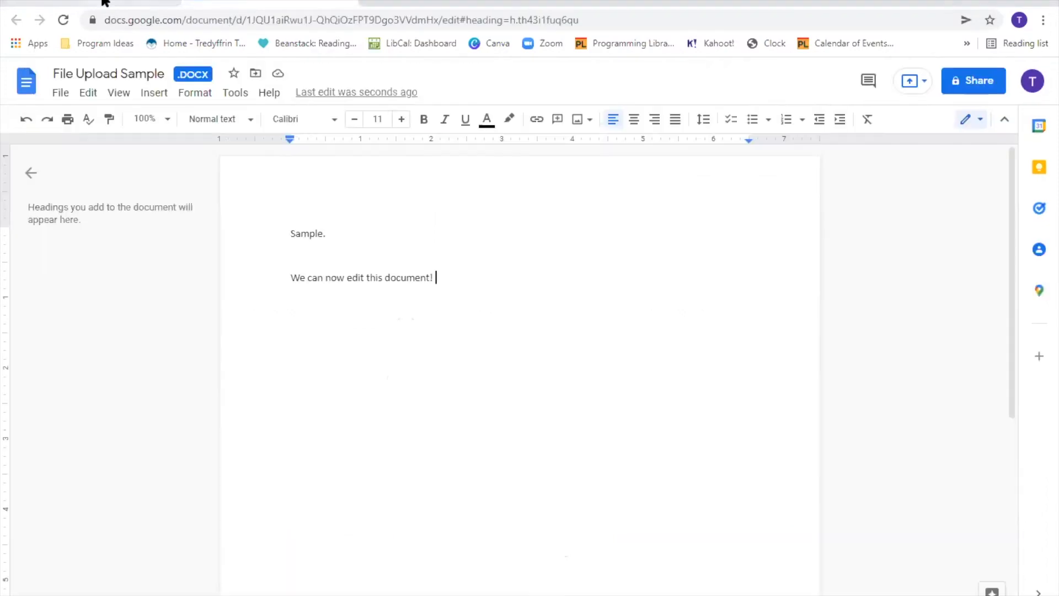
pyautogui.click(104, 3)
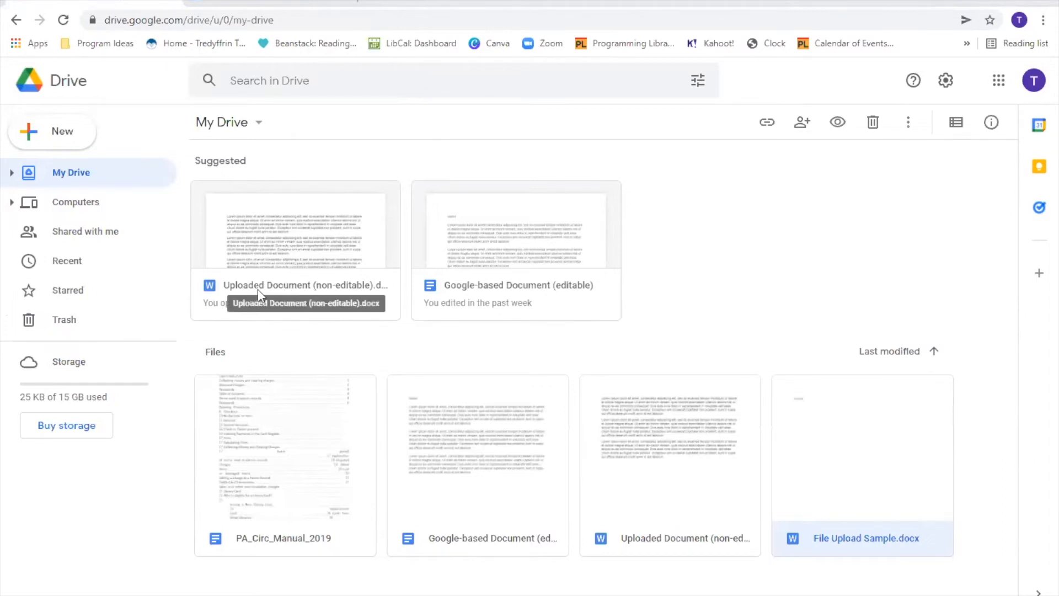
# - Add the lines 'You can now edit the document.' and 'when I start typing...' to Uploaded Document
pyautogui.click(301, 235)
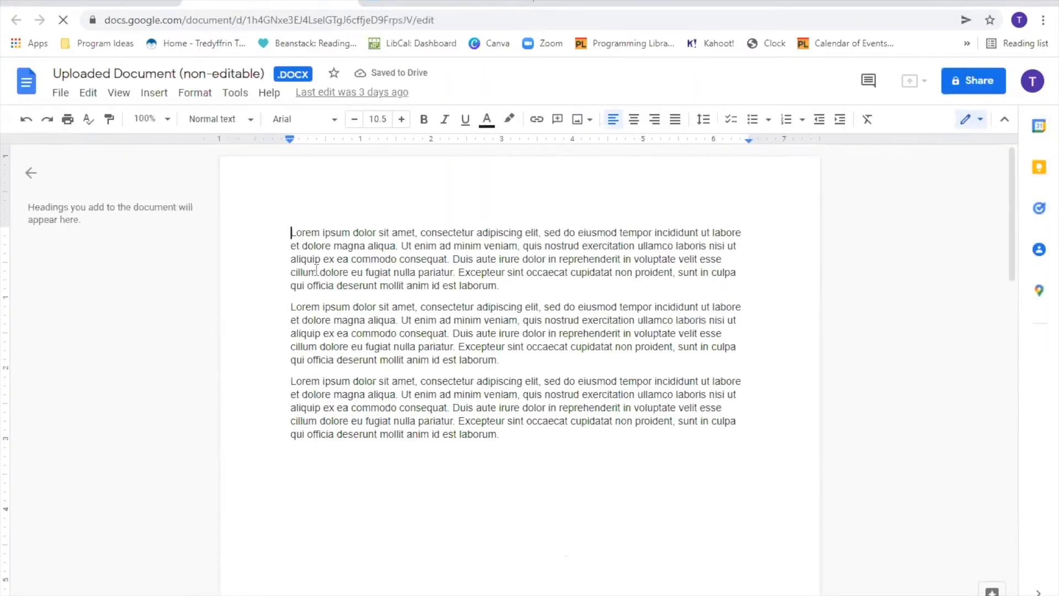
pyautogui.click(519, 449)
pyautogui.press('Return')
pyautogui.press('Return')
pyautogui.write('You can now edit')
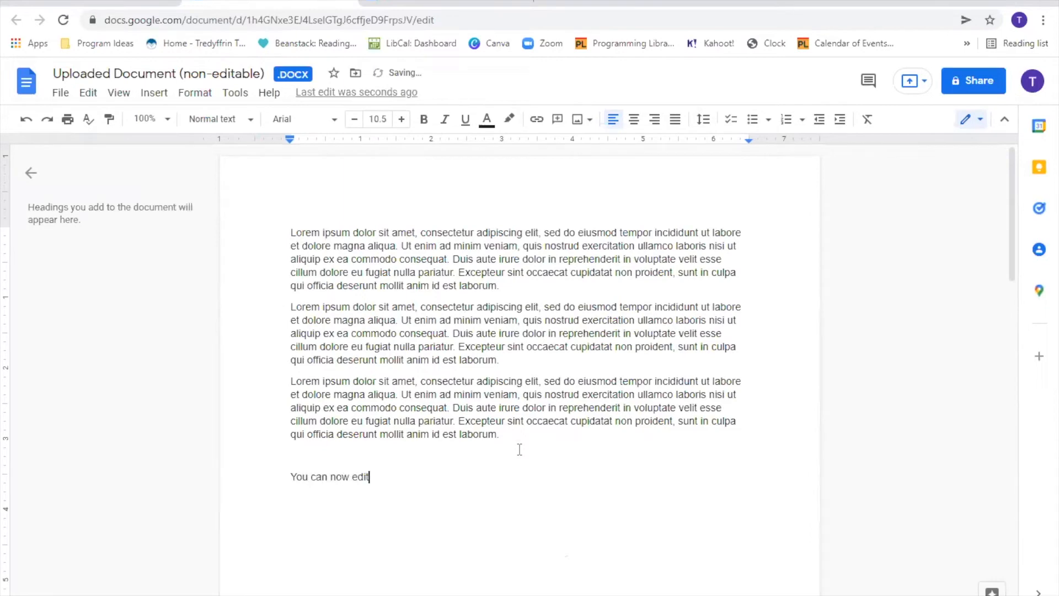
pyautogui.write(' the document.')
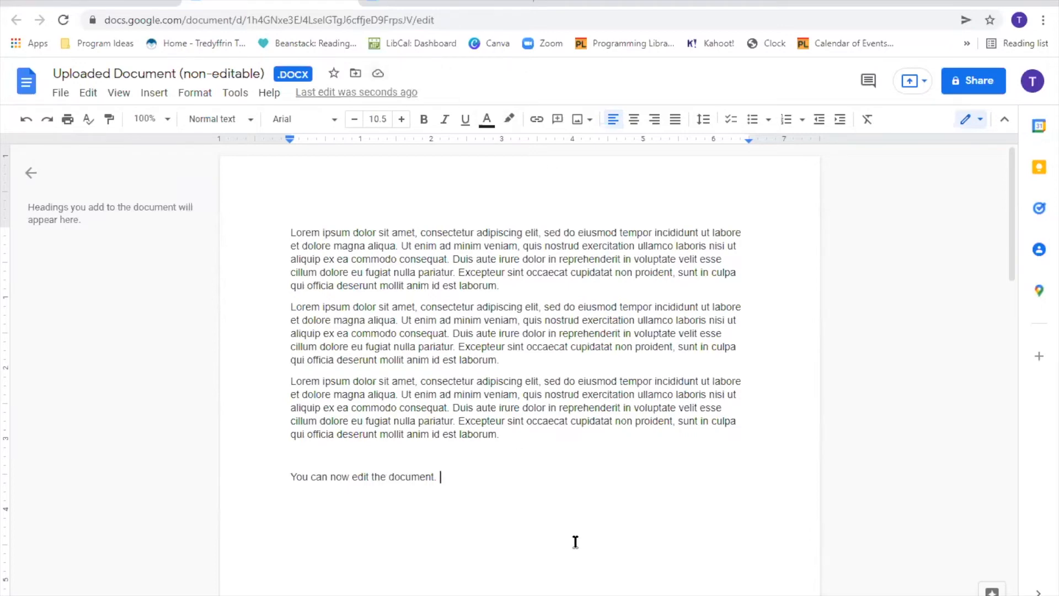
pyautogui.press('Return')
pyautogui.press('Return')
pyautogui.write('when I start typ')
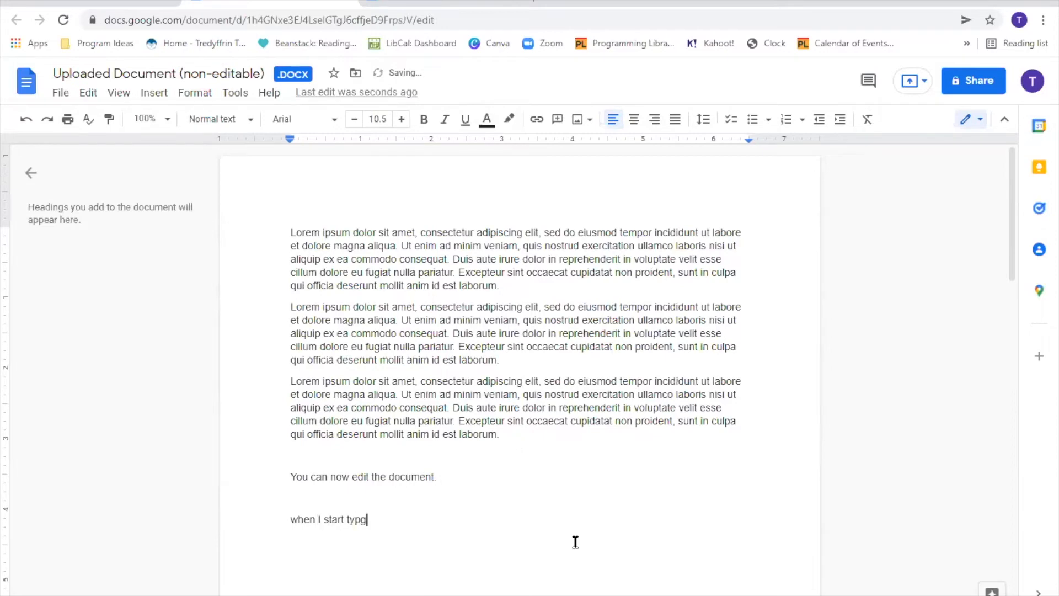
pyautogui.write('ing...')
# - Reload My Drive, reopen Uploaded Document (non-editable) to review the added lines, and return to Drive
pyautogui.click(365, 9)
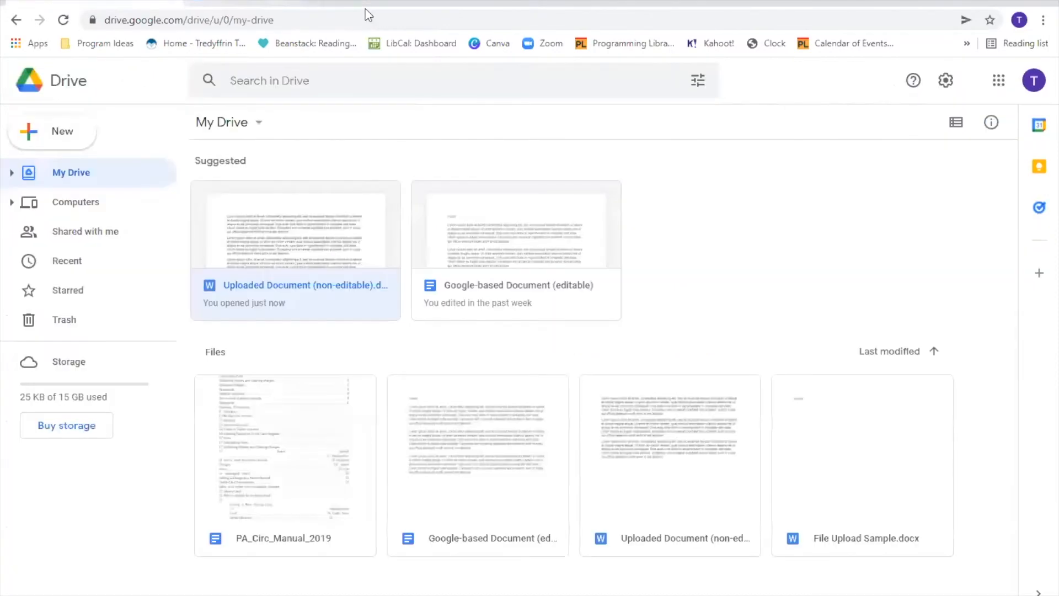
pyautogui.click(63, 20)
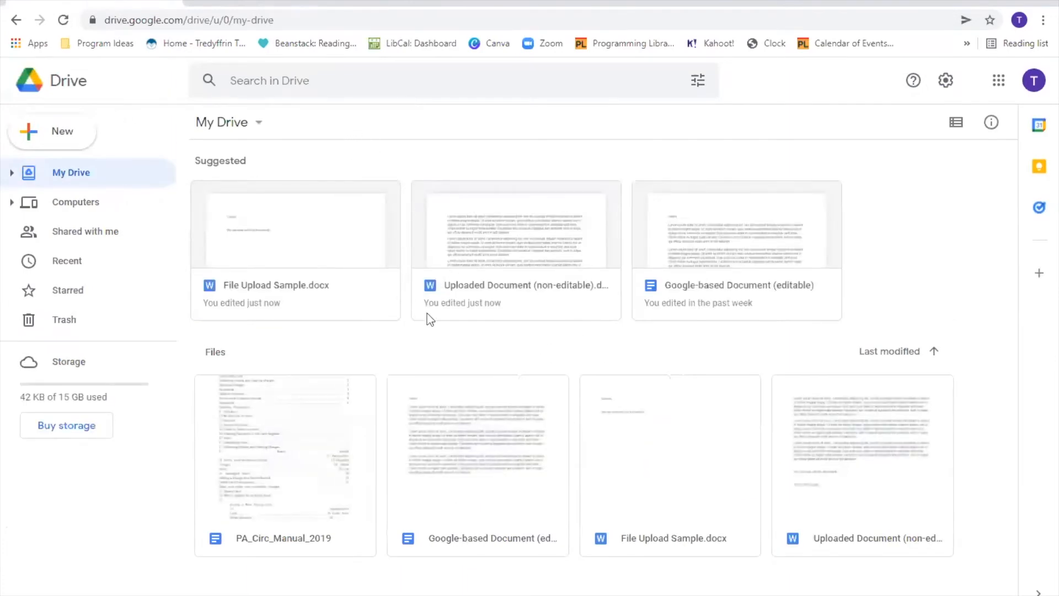
pyautogui.click(531, 248)
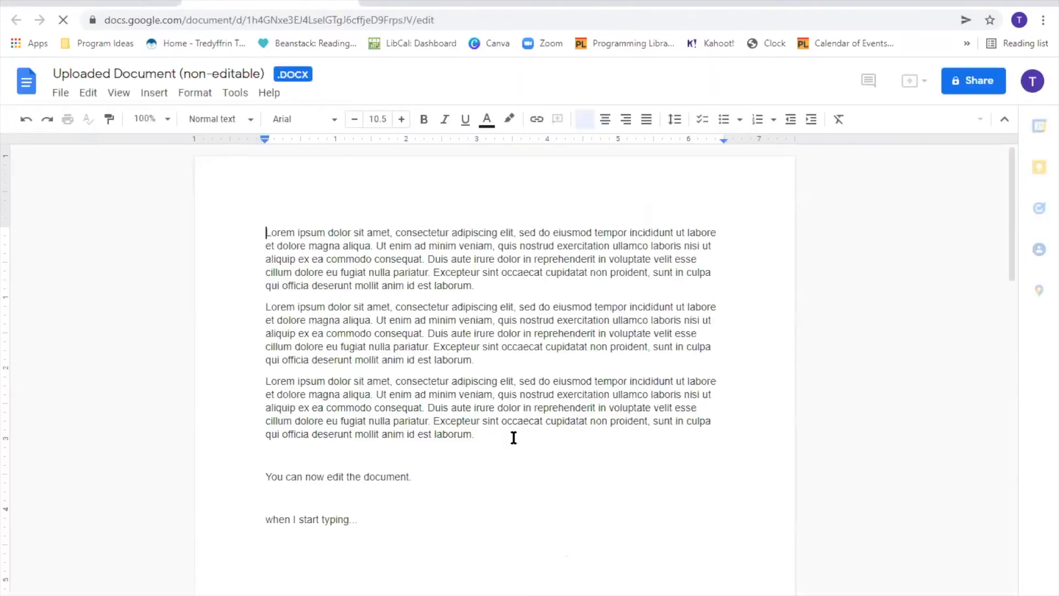
pyautogui.moveTo(435, 520); pyautogui.dragTo(265, 461)
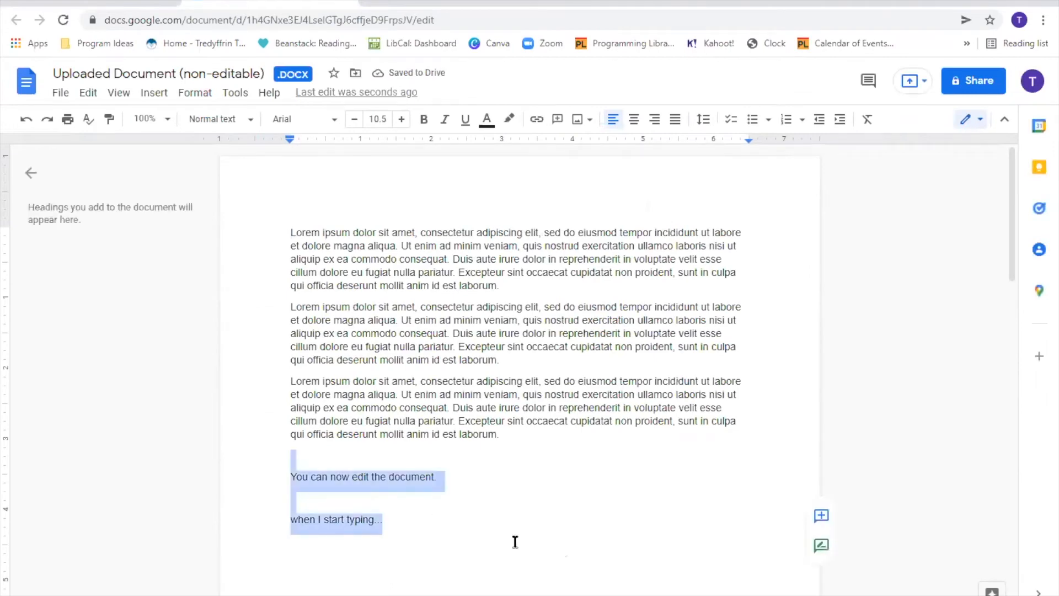
pyautogui.click(503, 515)
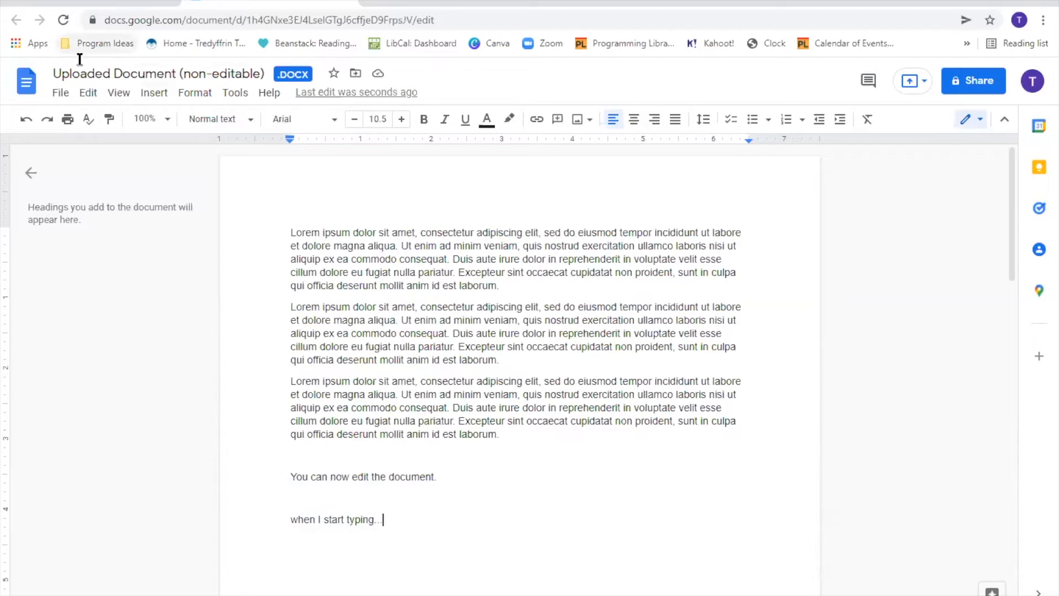
pyautogui.click(396, 7)
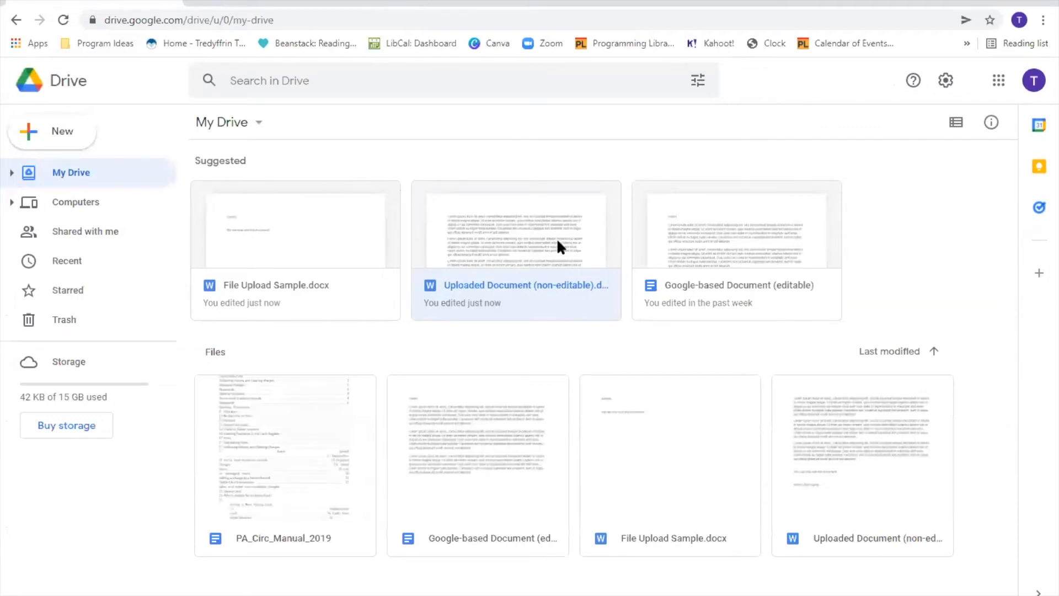
# - Create a blank Google Sheets spreadsheet from Drive's New menu
pyautogui.click(526, 142)
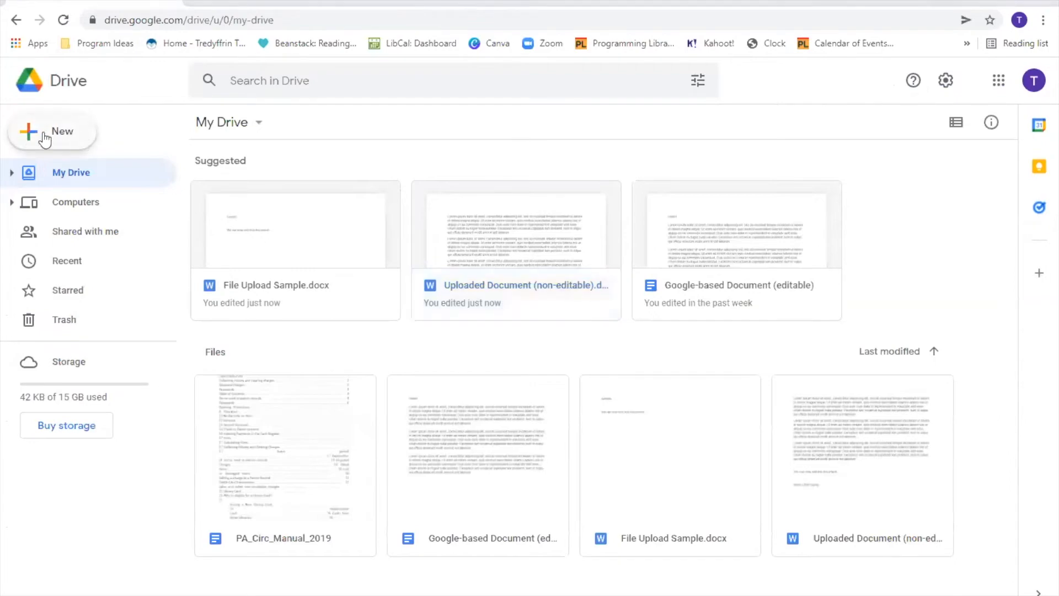
pyautogui.click(45, 140)
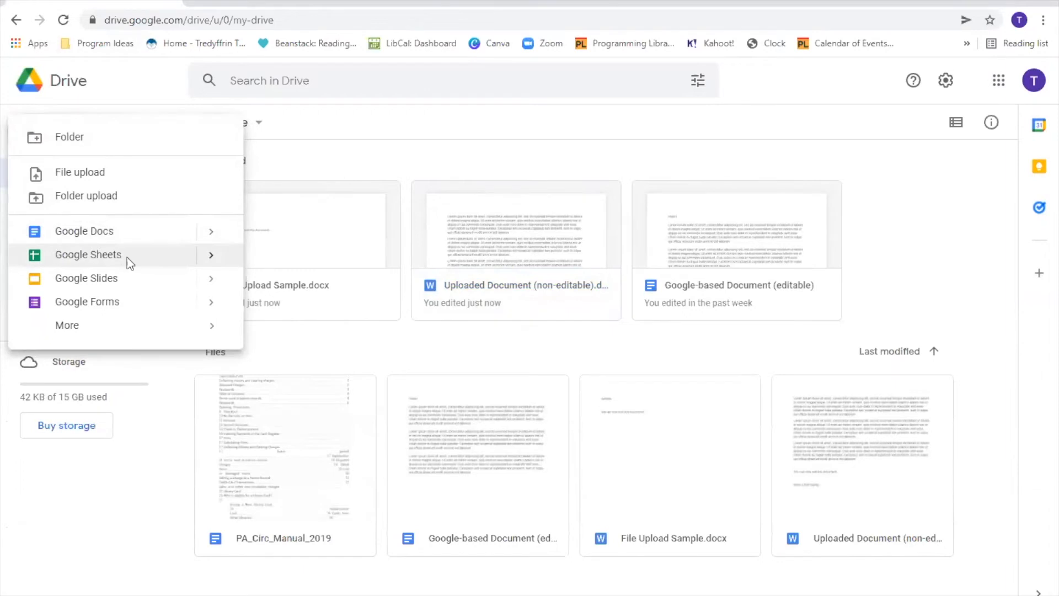
pyautogui.click(88, 254)
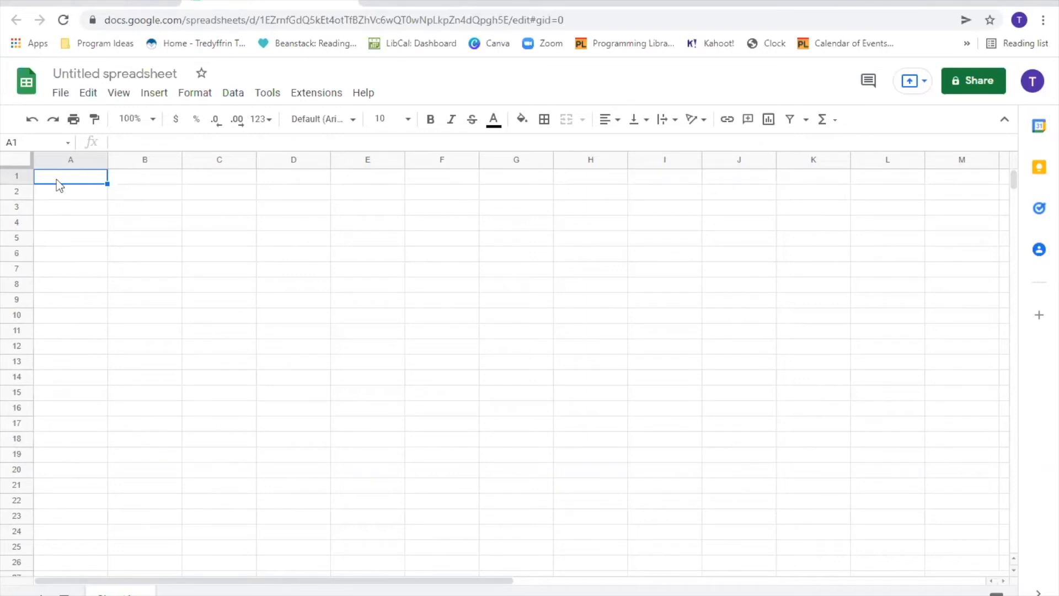
# - Enter 6.99, 5.99, 13.25 and 78.9 into cells A1 through A4
pyautogui.write('6.99')
pyautogui.press('Return')
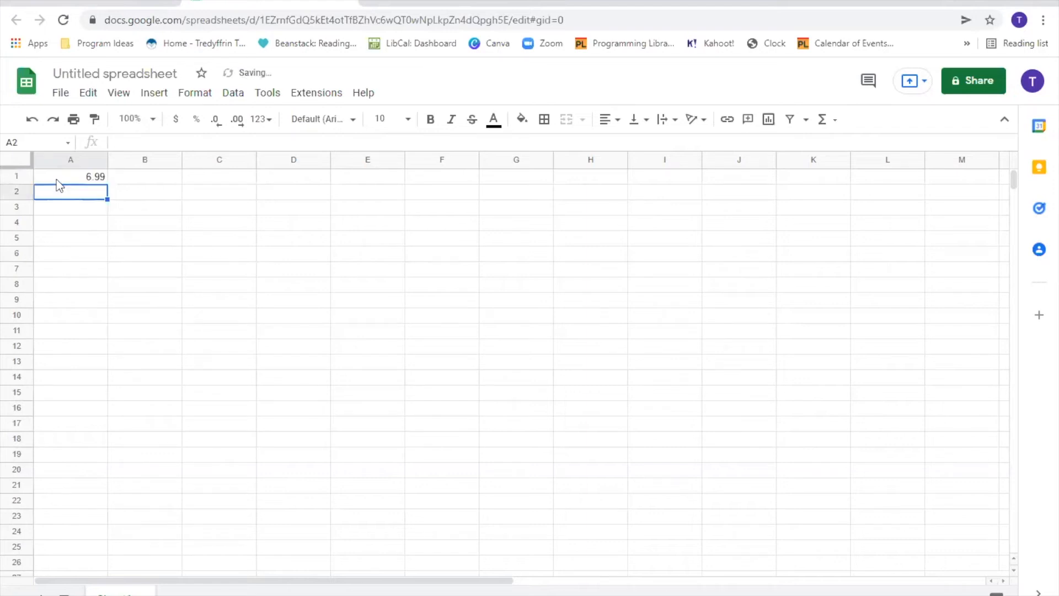
pyautogui.write('5.99')
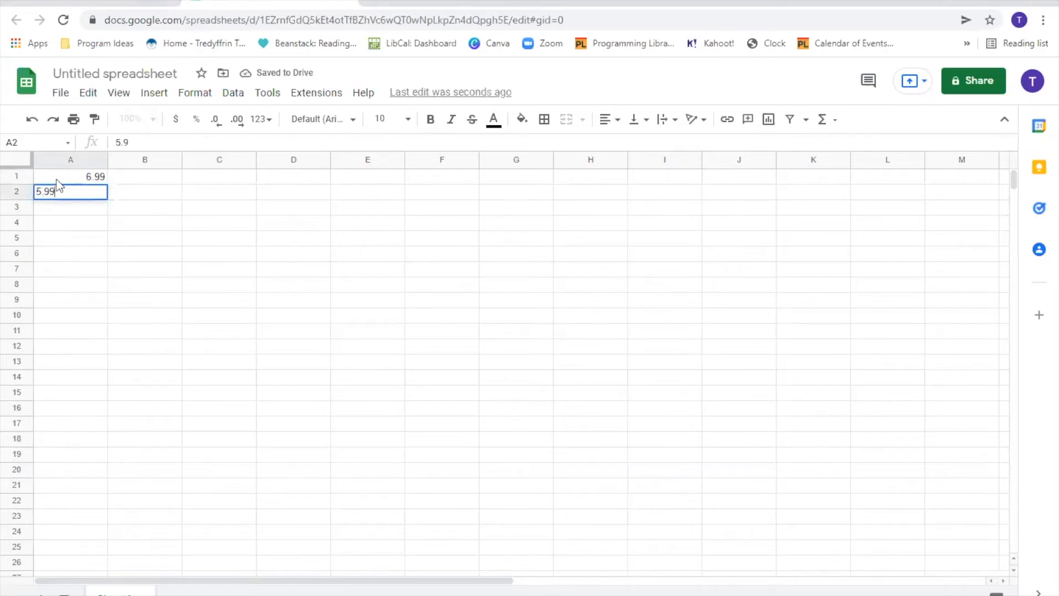
pyautogui.press('Return')
pyautogui.write('13.25')
pyautogui.press('Return')
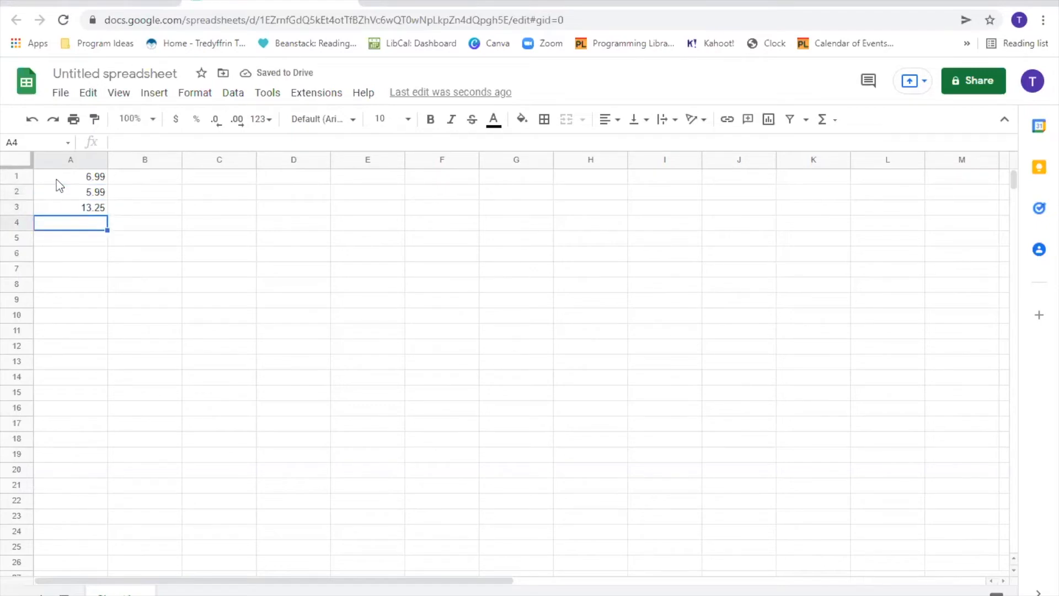
pyautogui.write('78.9')
pyautogui.press('Return')
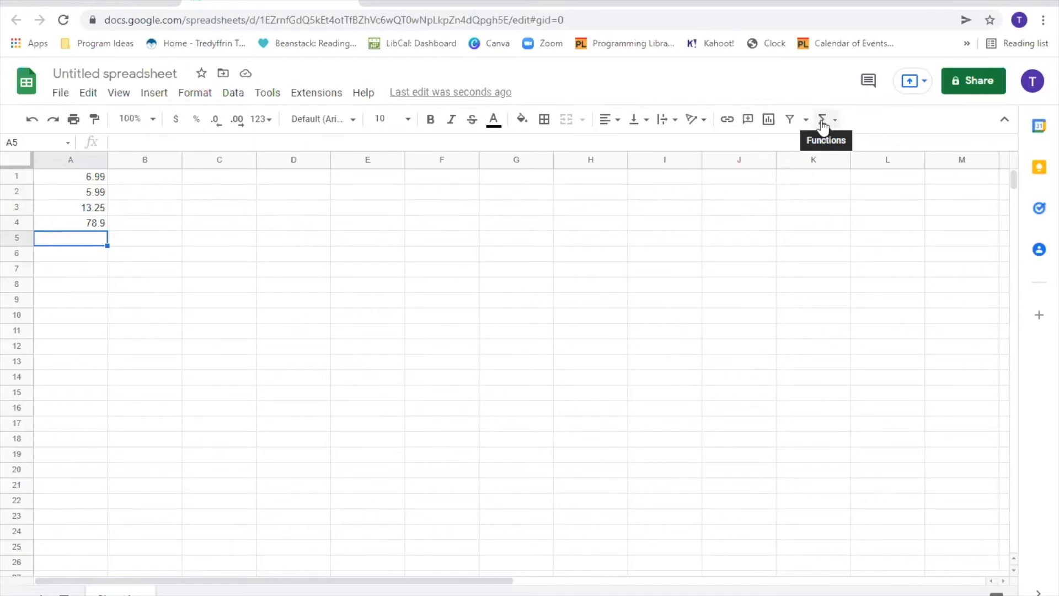
# - Total A1:A4 with a SUM formula in A5, giving 105.13
pyautogui.click(826, 124)
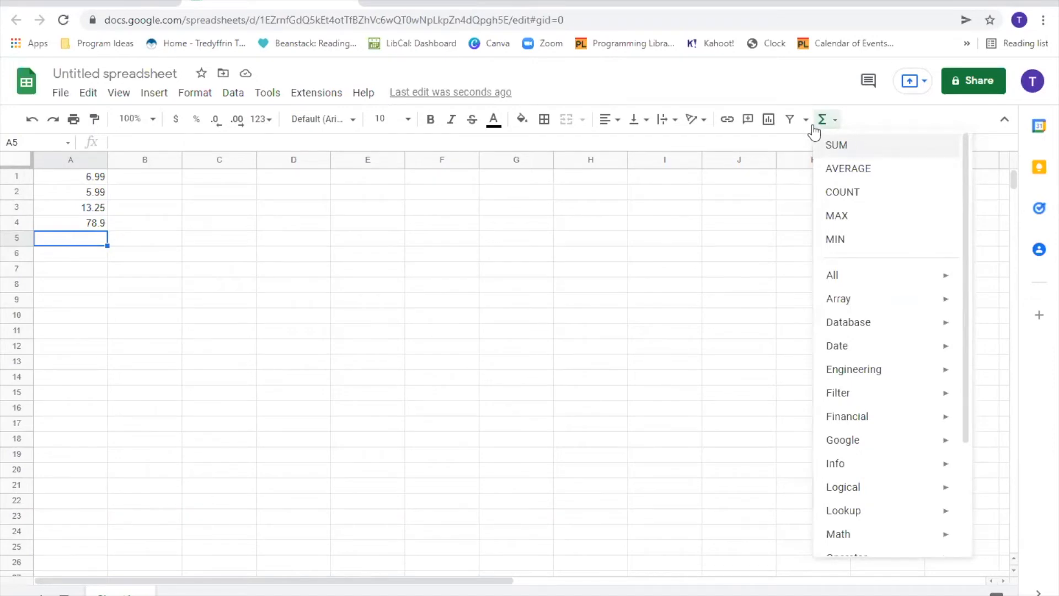
pyautogui.click(844, 148)
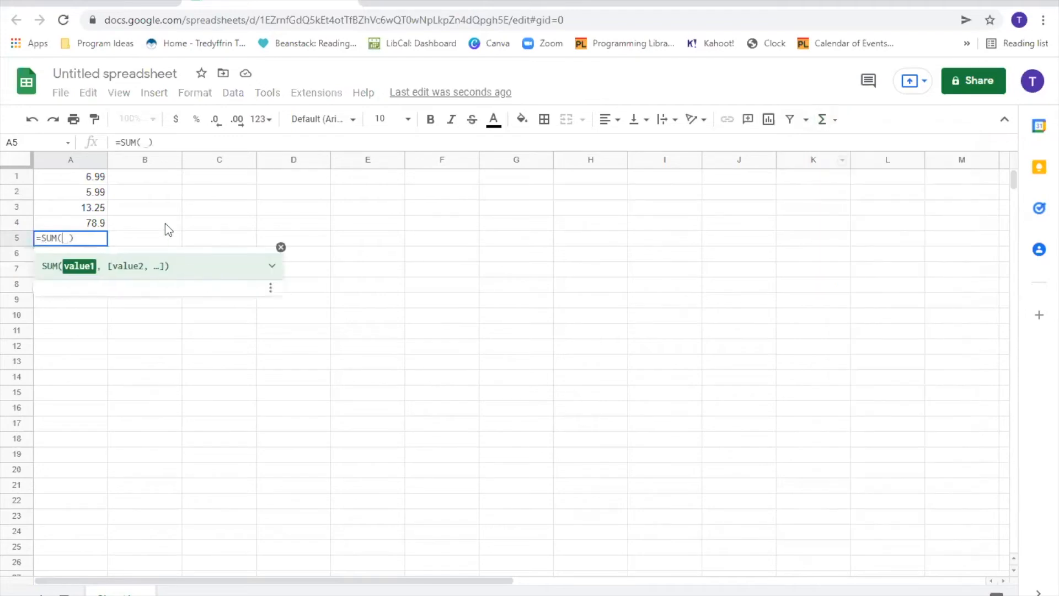
pyautogui.moveTo(93, 175); pyautogui.dragTo(91, 225)
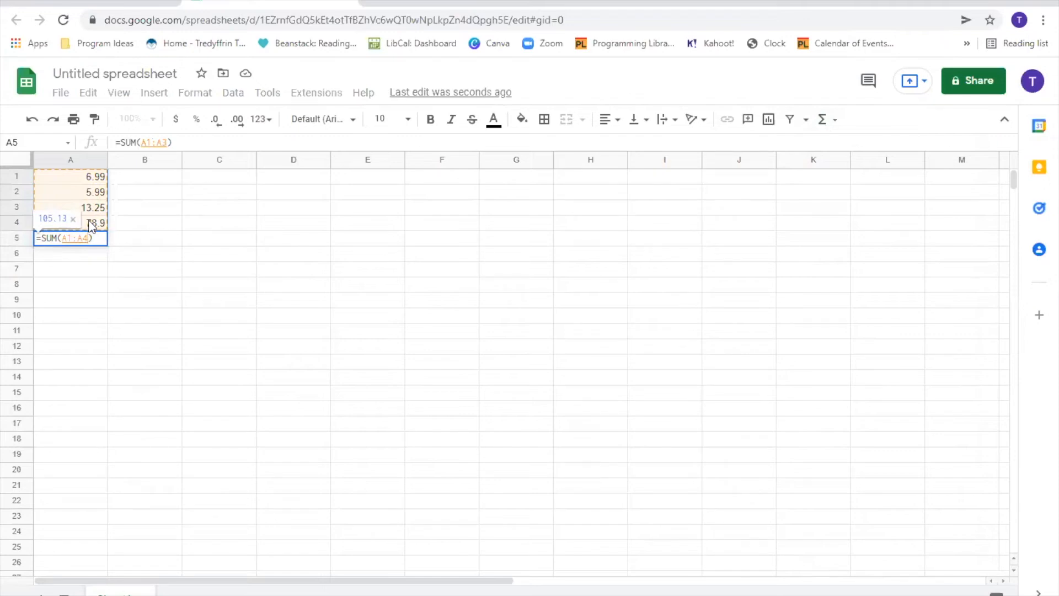
pyautogui.press('Return')
pyautogui.click(70, 230)
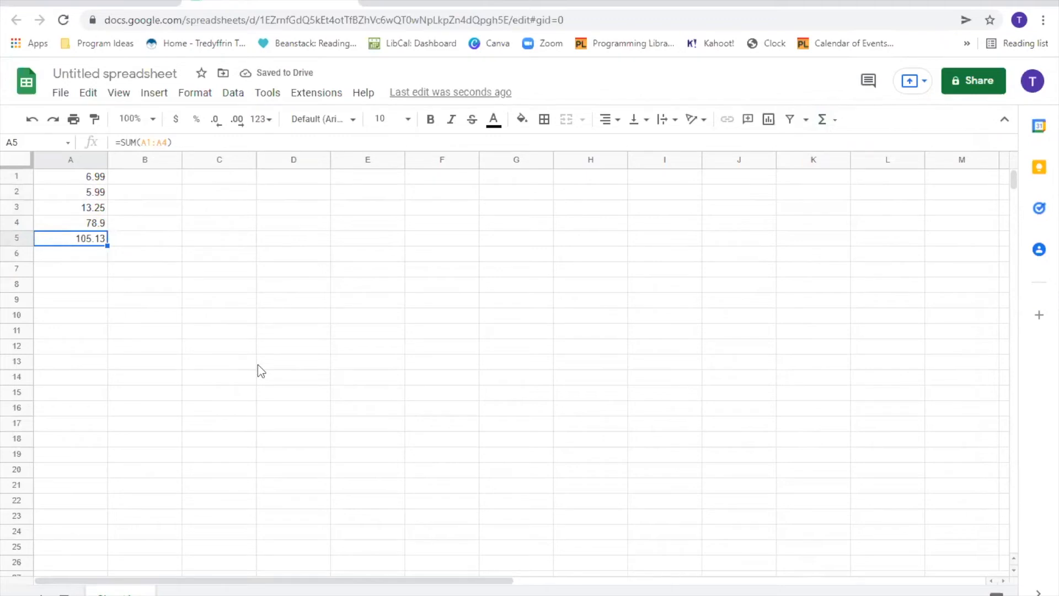
# - Rename the spreadsheet title to 'Excel Example'
pyautogui.click(163, 75)
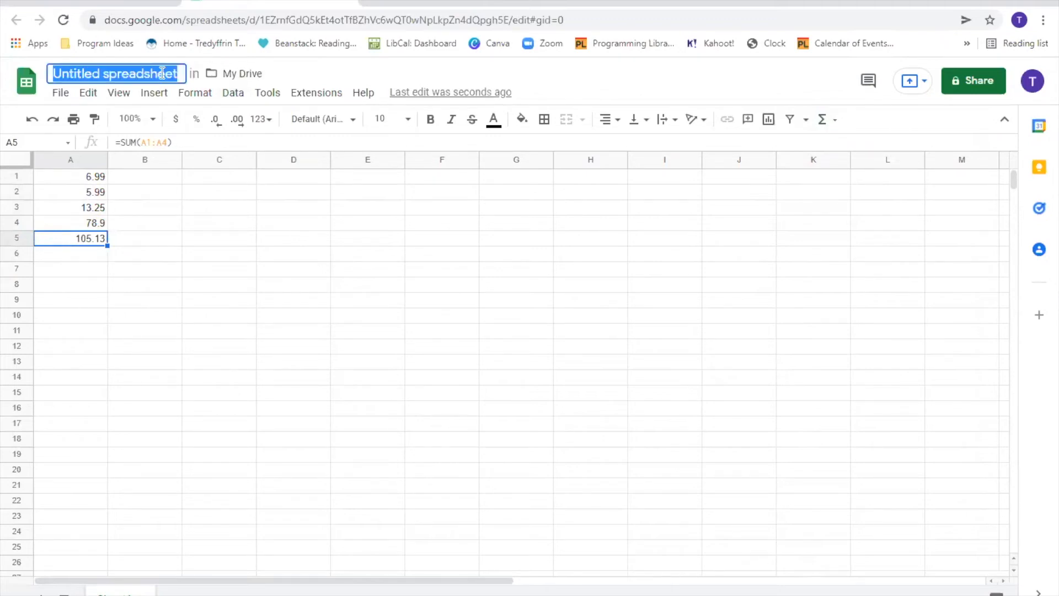
pyautogui.write('Excel Example')
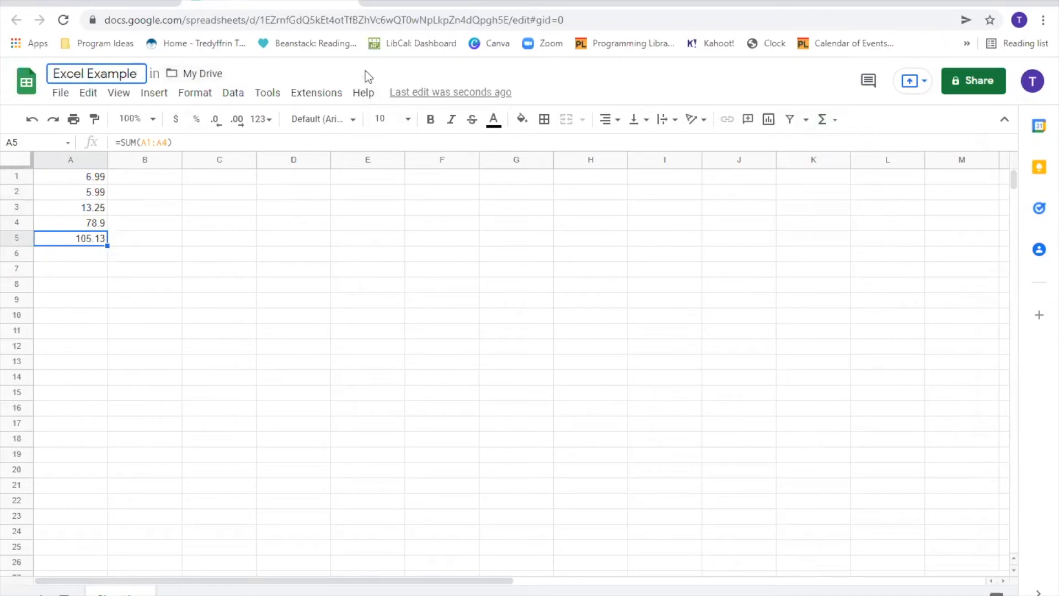
pyautogui.press('Return')
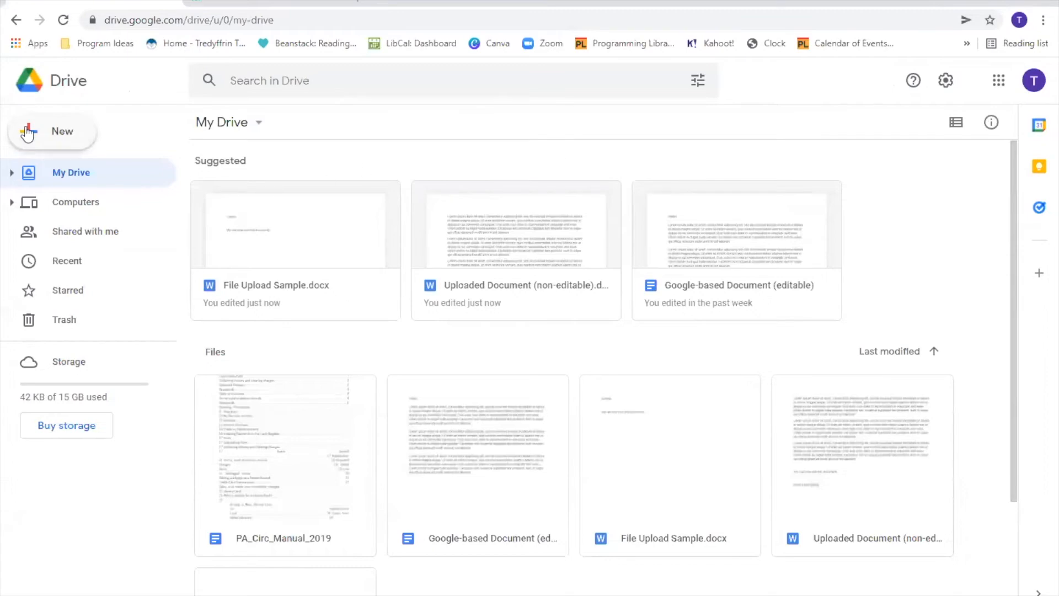
# - Upload Excel Sample from Downloads and scroll down to its new tile in My Drive
pyautogui.click(85, 141)
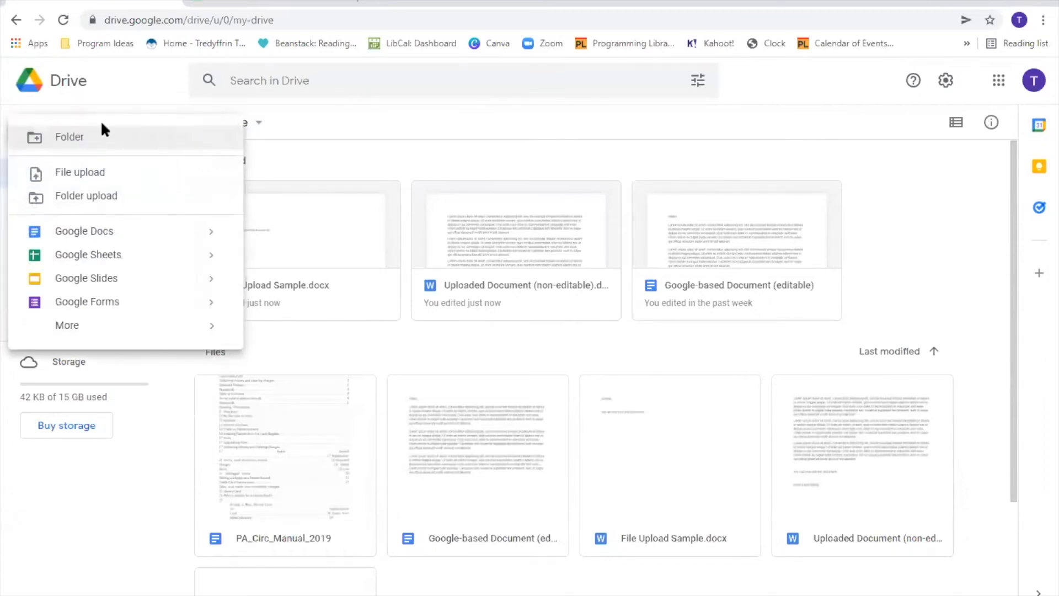
pyautogui.click(102, 171)
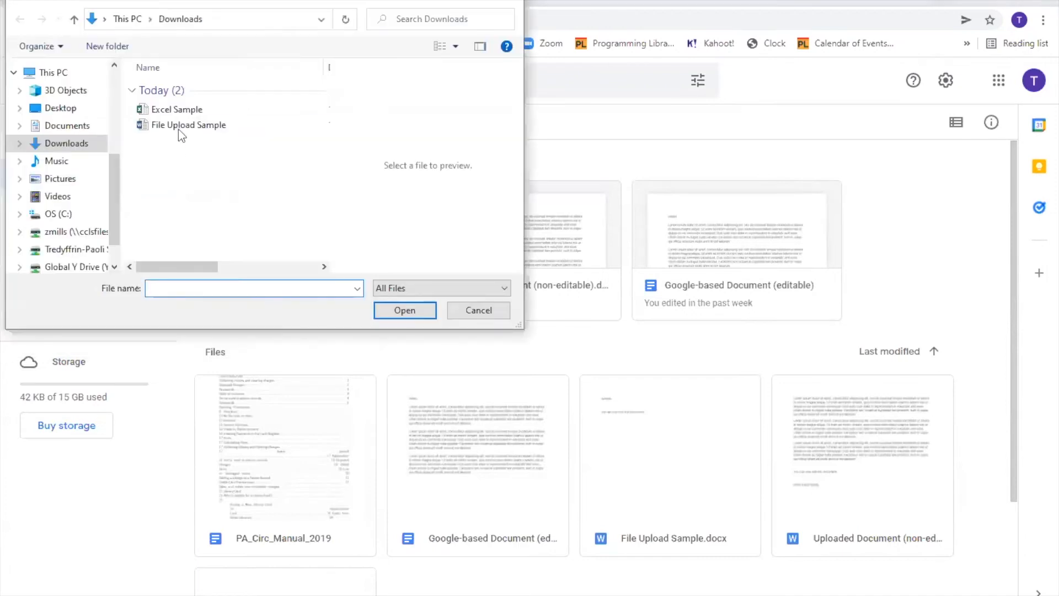
pyautogui.click(157, 110)
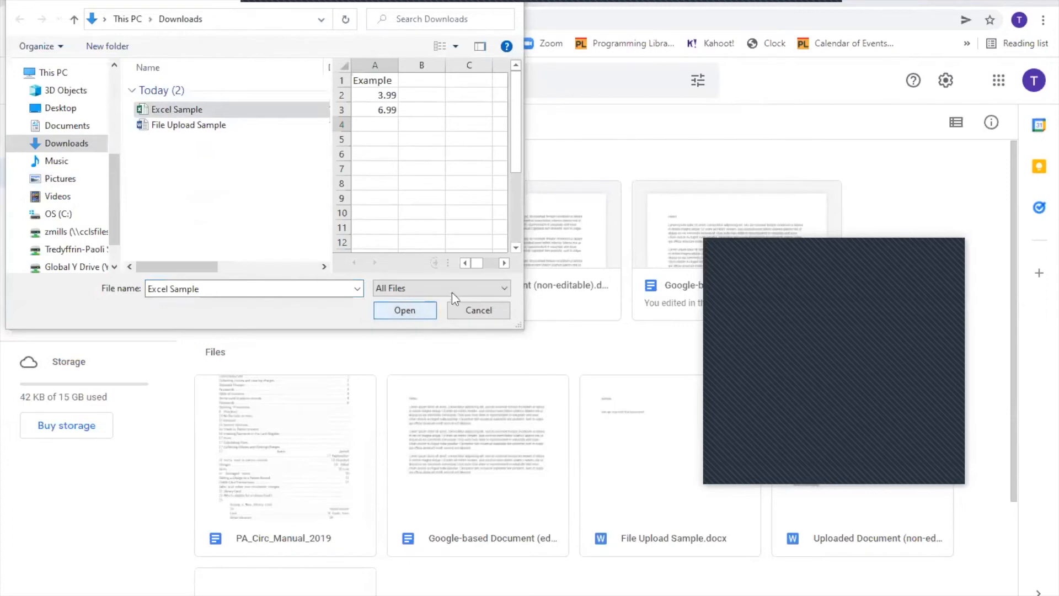
pyautogui.click(410, 312)
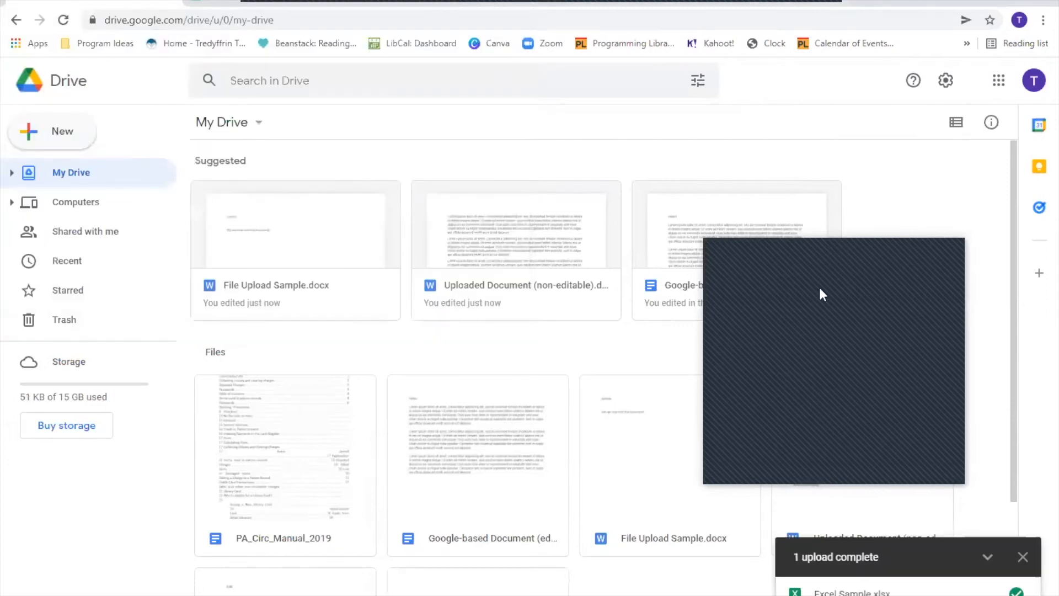
pyautogui.scroll(-3, 469, 515)
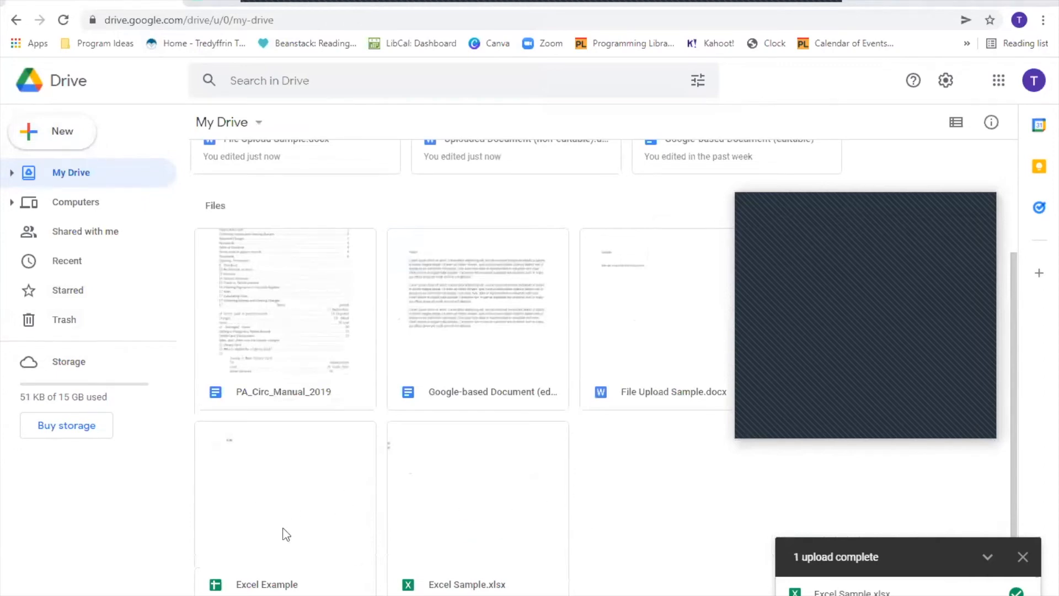
# - View Excel Sample.xlsx in Sheets, dismiss the Office welcome message, and switch back to My Drive
pyautogui.doubleClick(470, 481)
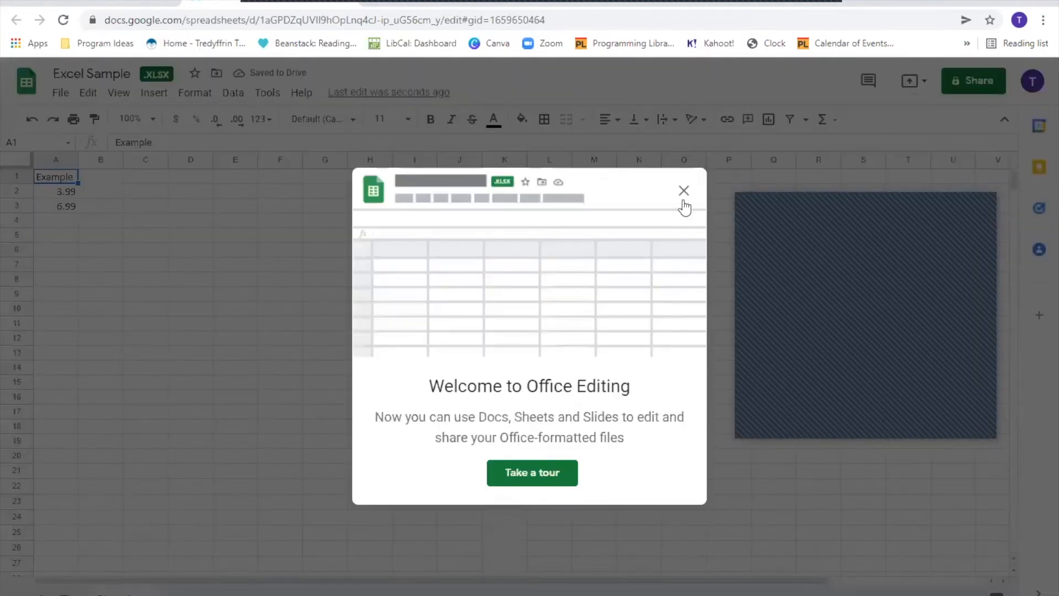
pyautogui.click(682, 194)
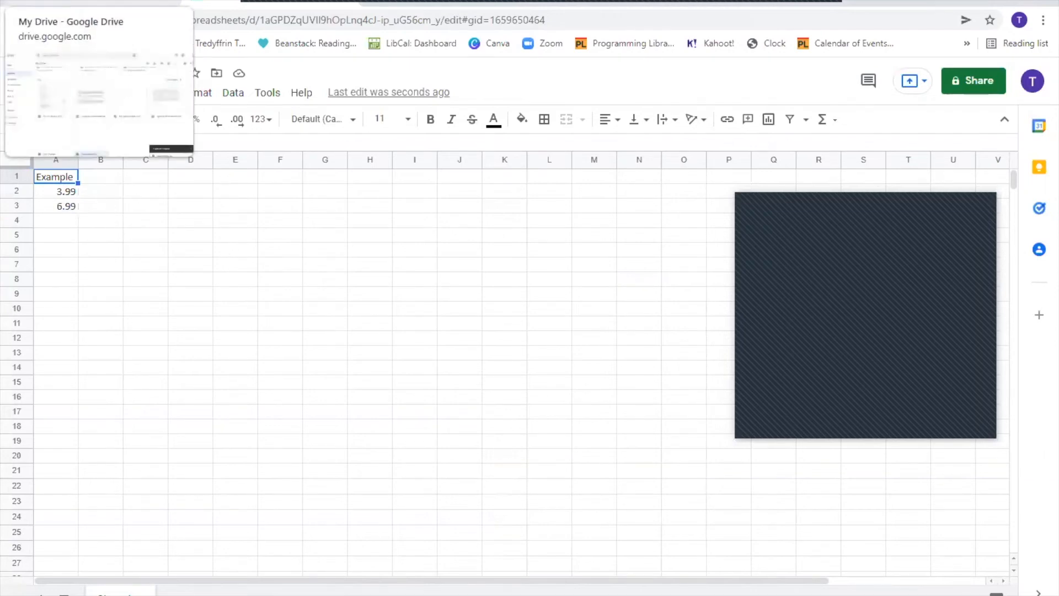
pyautogui.click(91, 2)
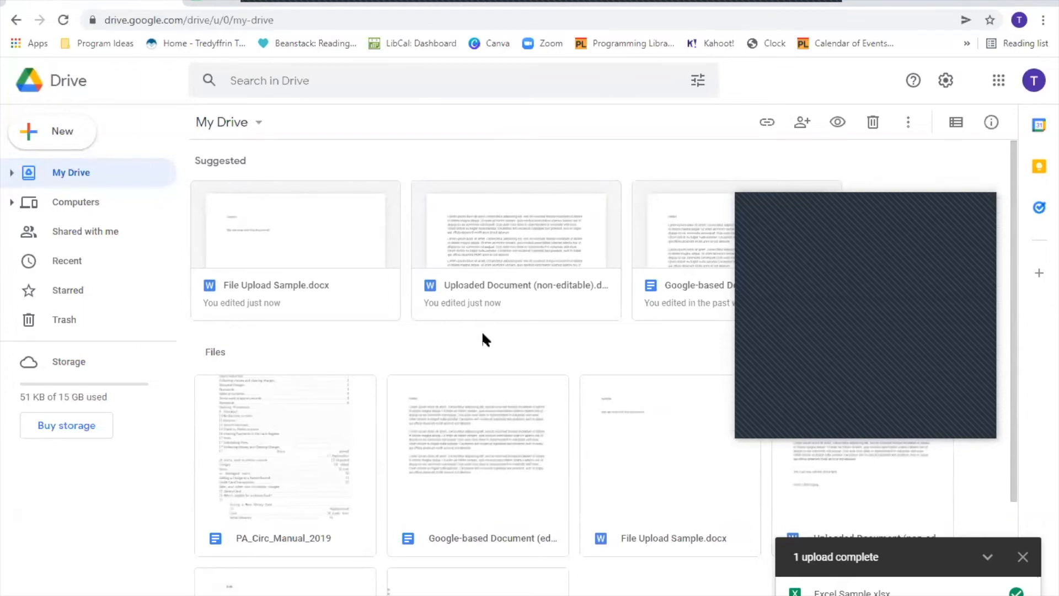
# - Show the New menu's Google Docs submenu offering Blank document and From a template
pyautogui.click(61, 134)
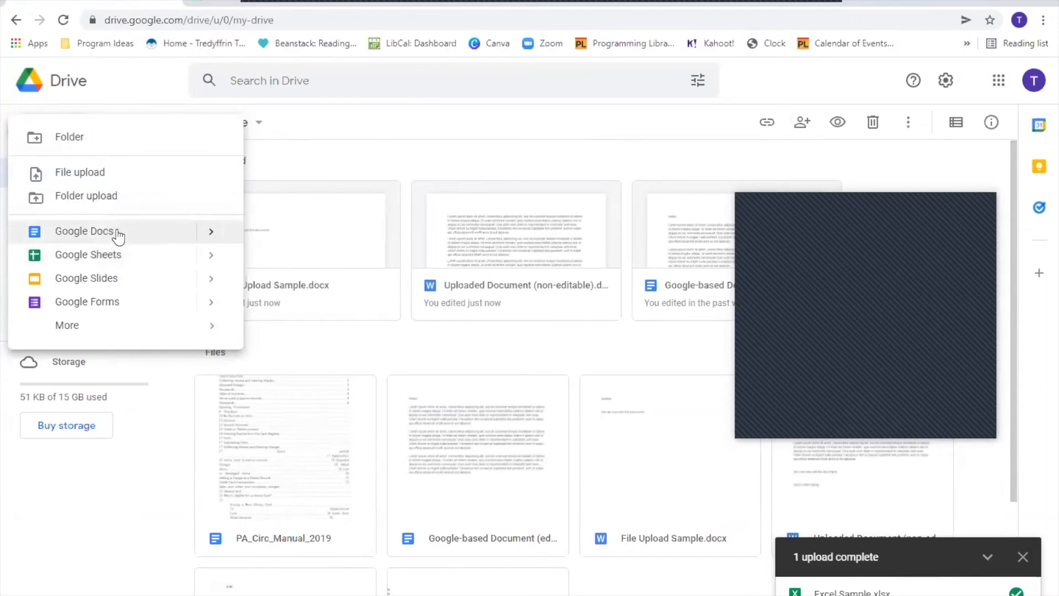
pyautogui.moveTo(218, 241)
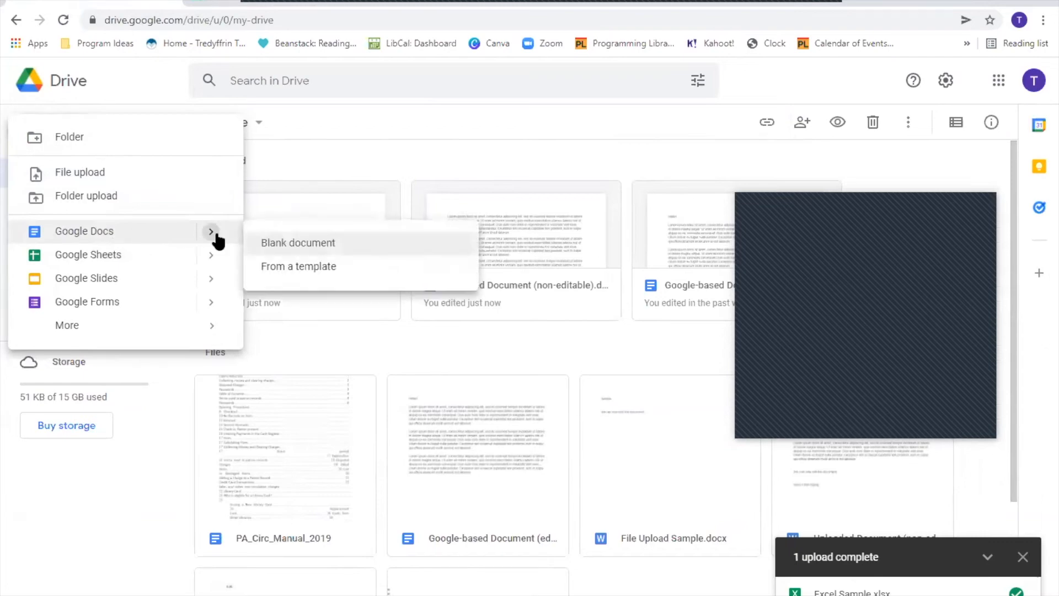
pyautogui.click(138, 492)
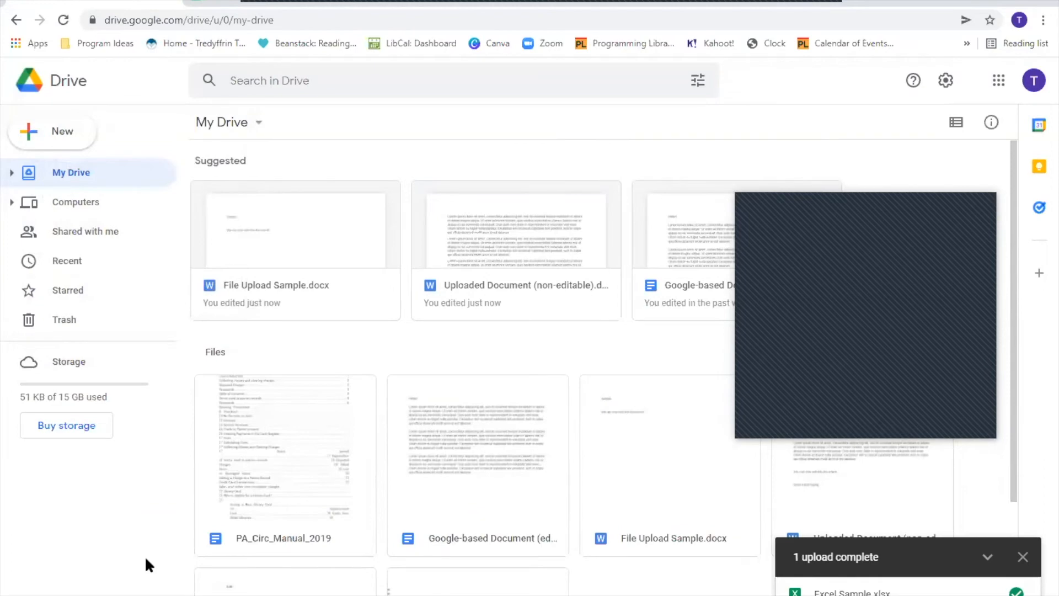
pyautogui.click(44, 147)
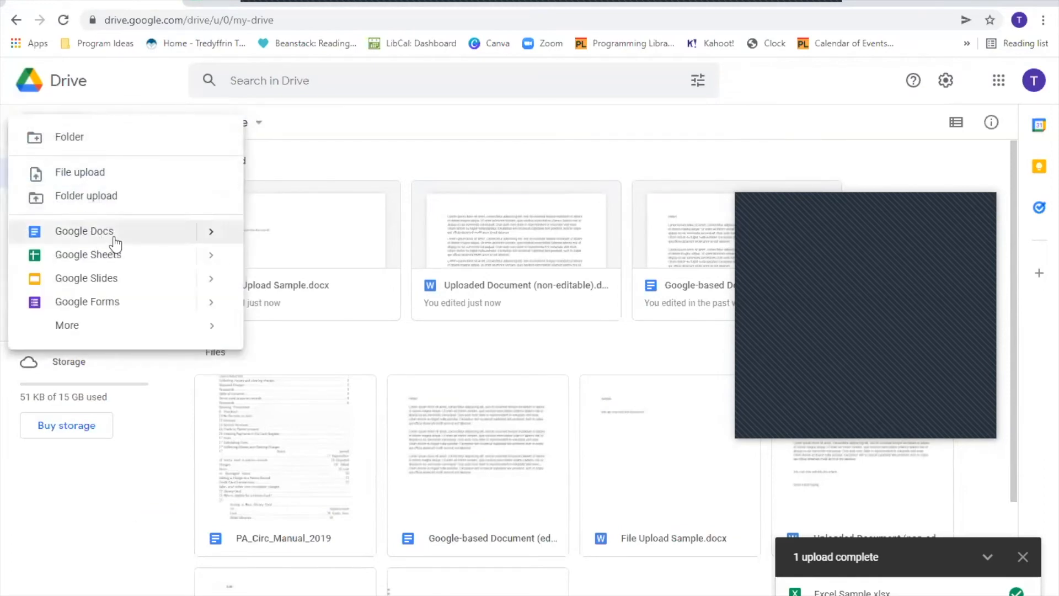
pyautogui.moveTo(208, 241)
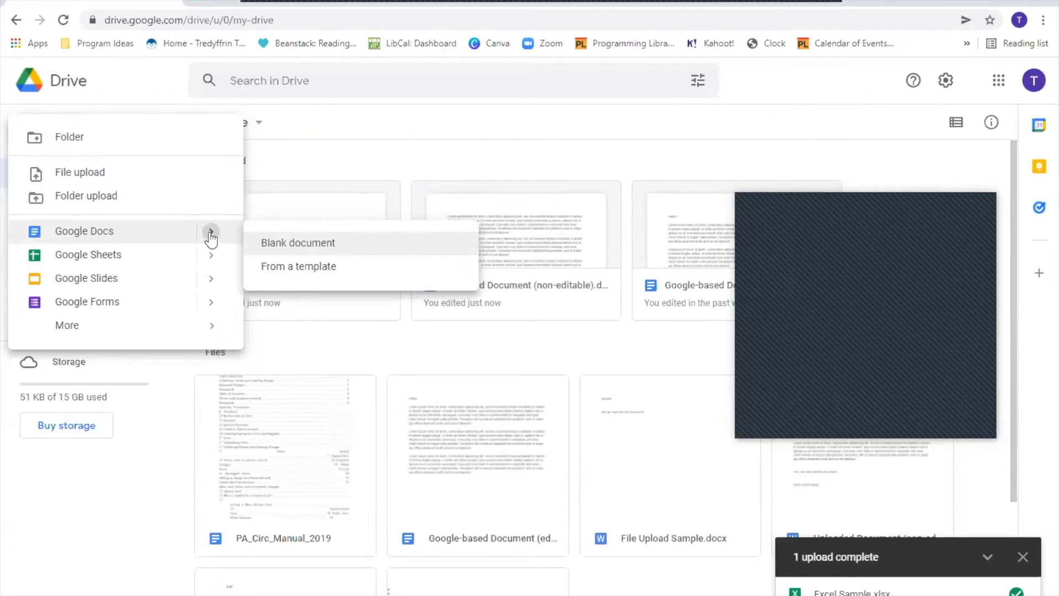
# - Open the Docs template gallery and browse the Resumes, Letters, Work and Sales templates
pyautogui.click(302, 267)
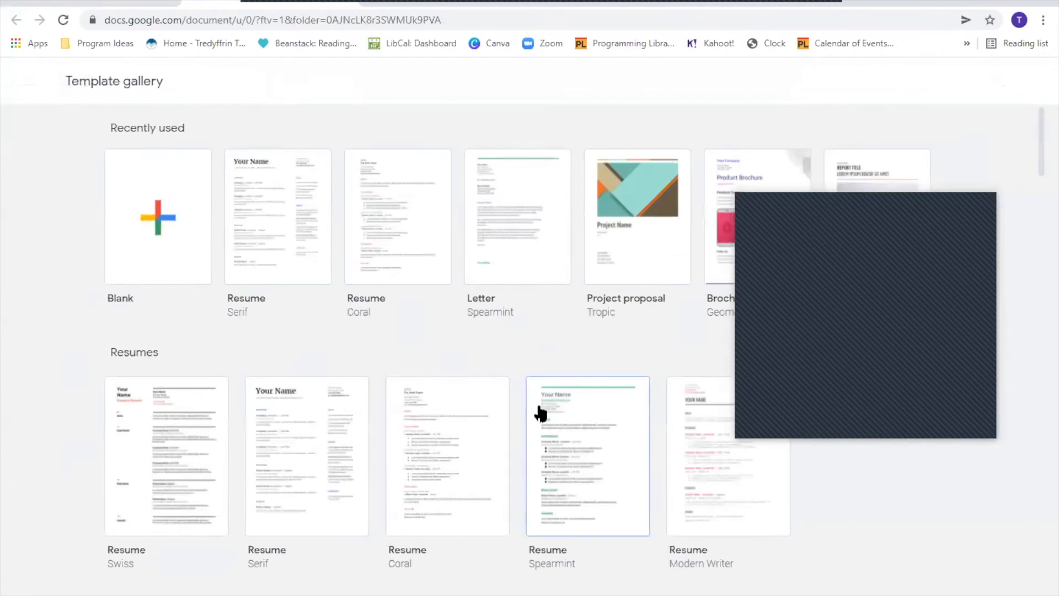
pyautogui.scroll(-5, 466, 263)
pyautogui.scroll(-10, 466, 263)
pyautogui.scroll(1, 388, 262)
pyautogui.scroll(18, 386, 259)
pyautogui.scroll(-2, 236, 274)
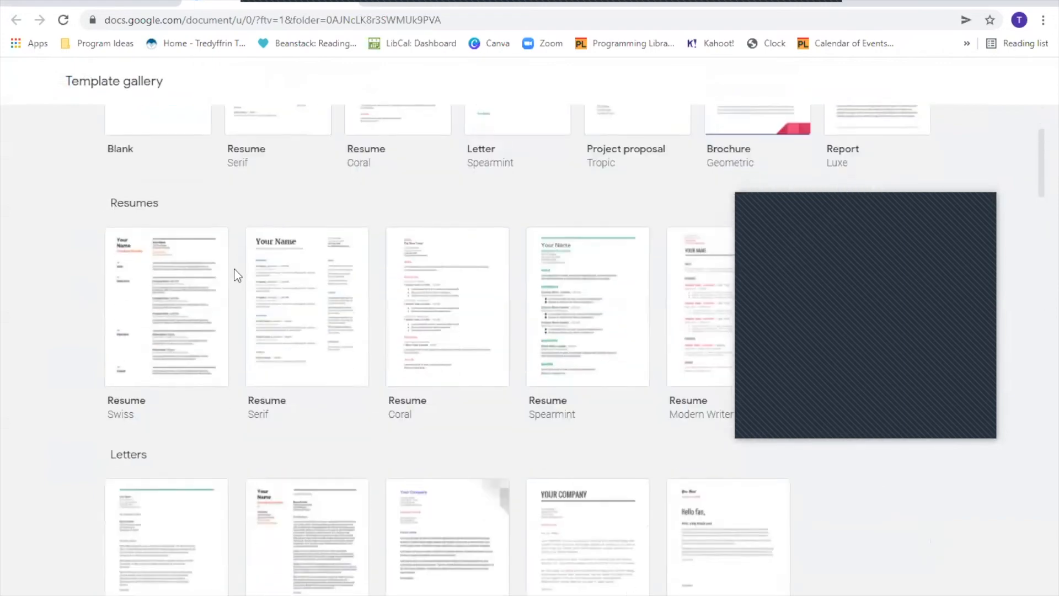
pyautogui.scroll(-12, 237, 274)
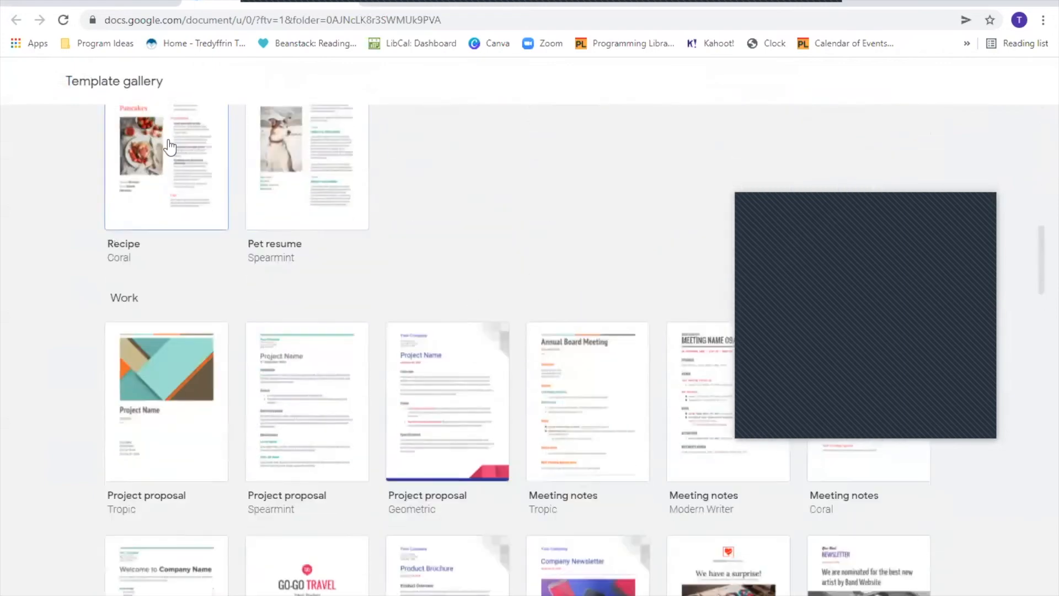
pyautogui.scroll(-3, 418, 200)
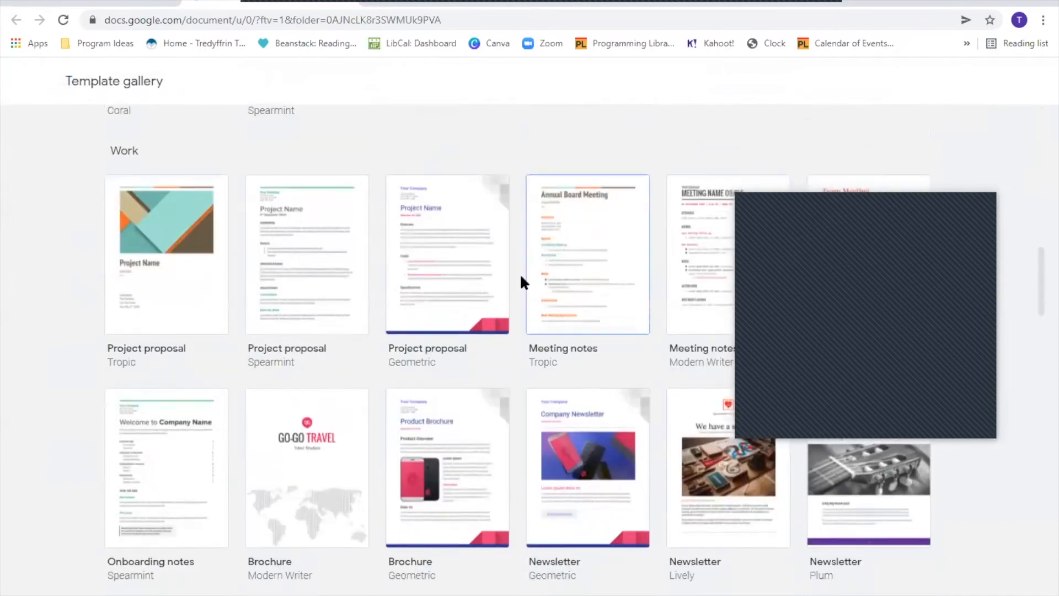
pyautogui.scroll(-9, 366, 284)
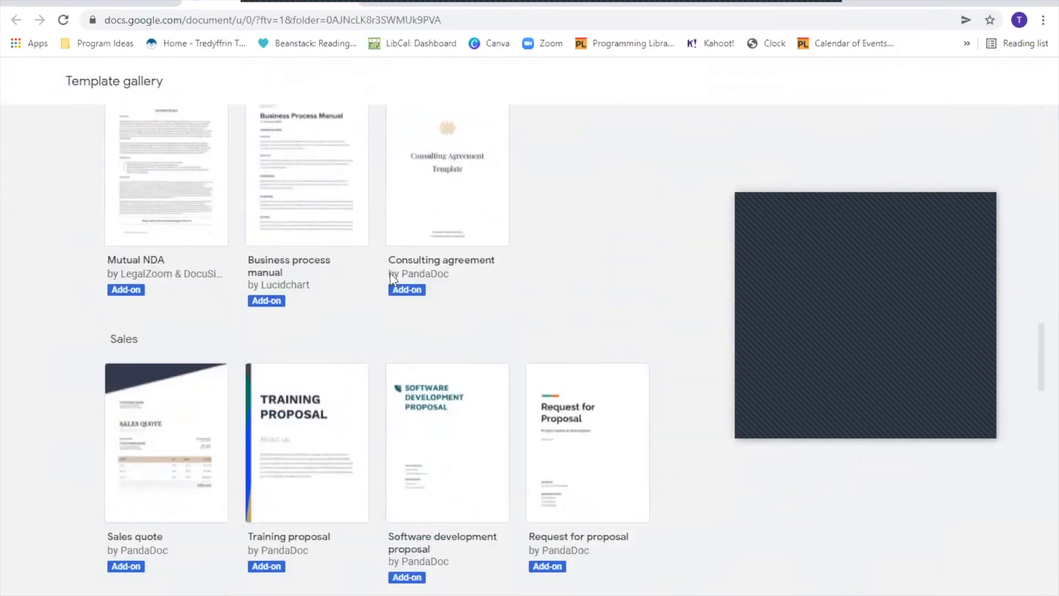
pyautogui.scroll(-3, 390, 279)
pyautogui.scroll(2, 445, 387)
pyautogui.scroll(20, 444, 387)
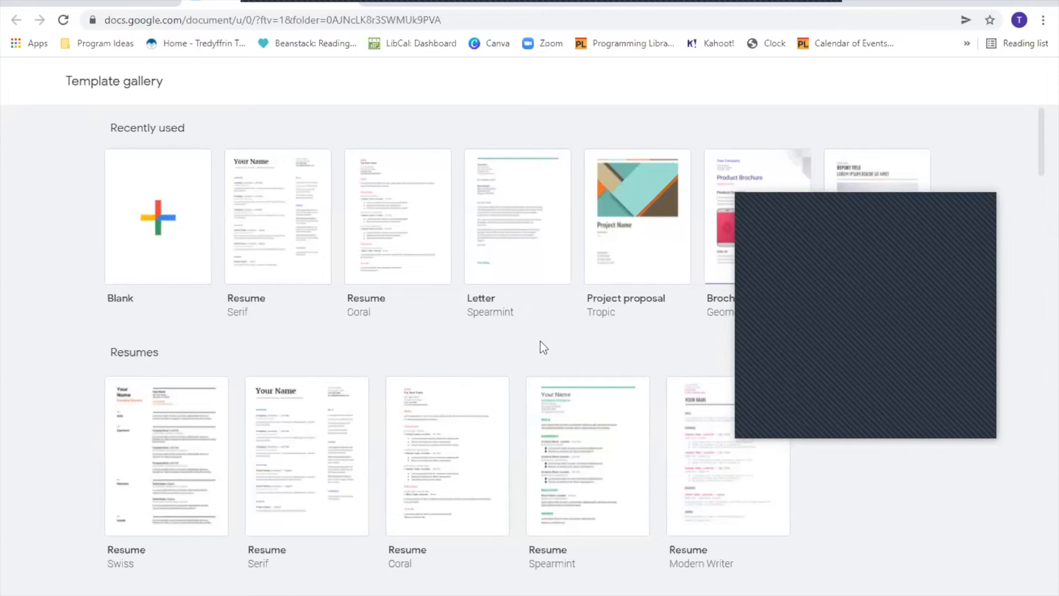
pyautogui.scroll(-3, 248, 447)
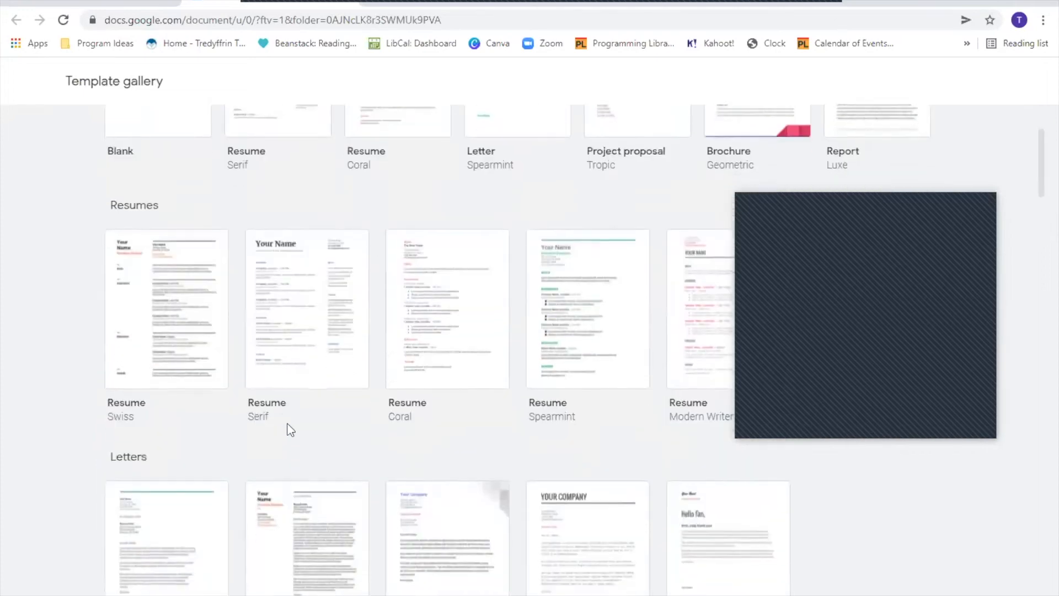
# - Create a resume from the Swiss template and replace 'Your Name' with the person's name
pyautogui.click(175, 363)
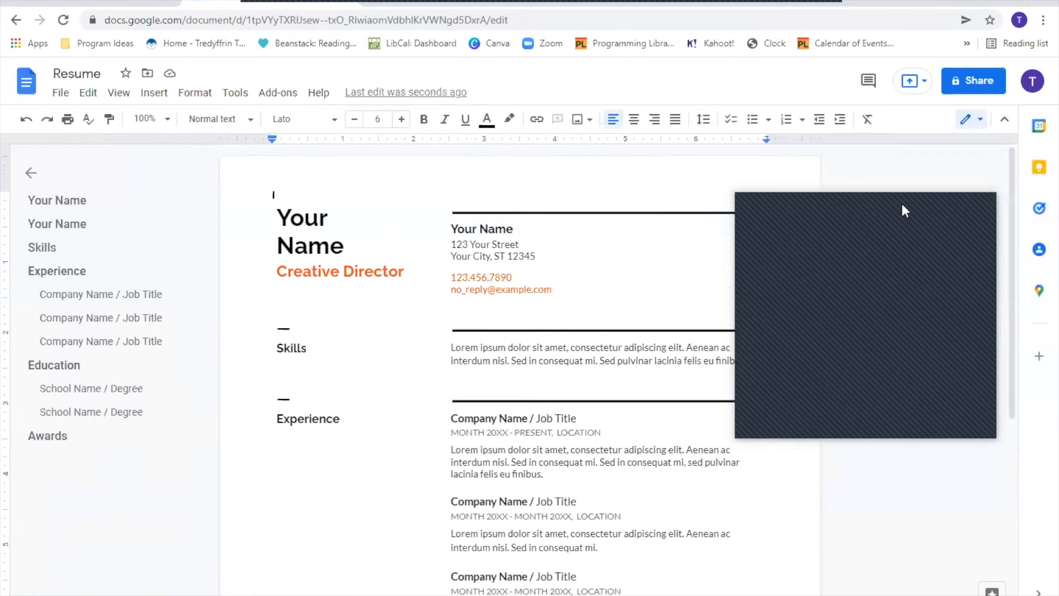
pyautogui.moveTo(278, 216); pyautogui.dragTo(357, 245)
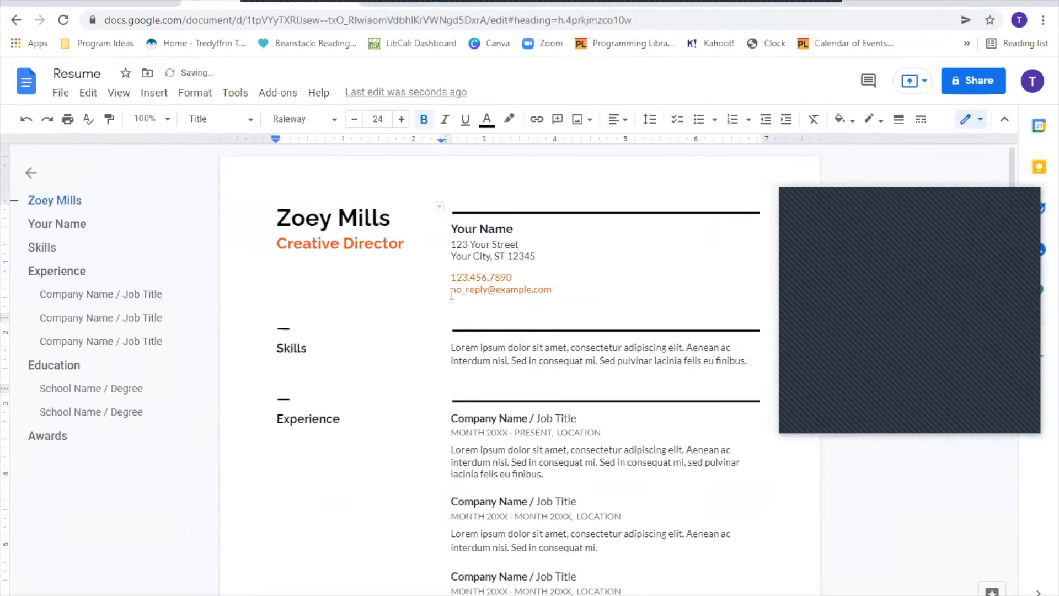
# - Select the placeholder email line, review the resume, and go back to My Drive
pyautogui.moveTo(450, 290); pyautogui.dragTo(564, 289)
pyautogui.scroll(-2, 582, 475)
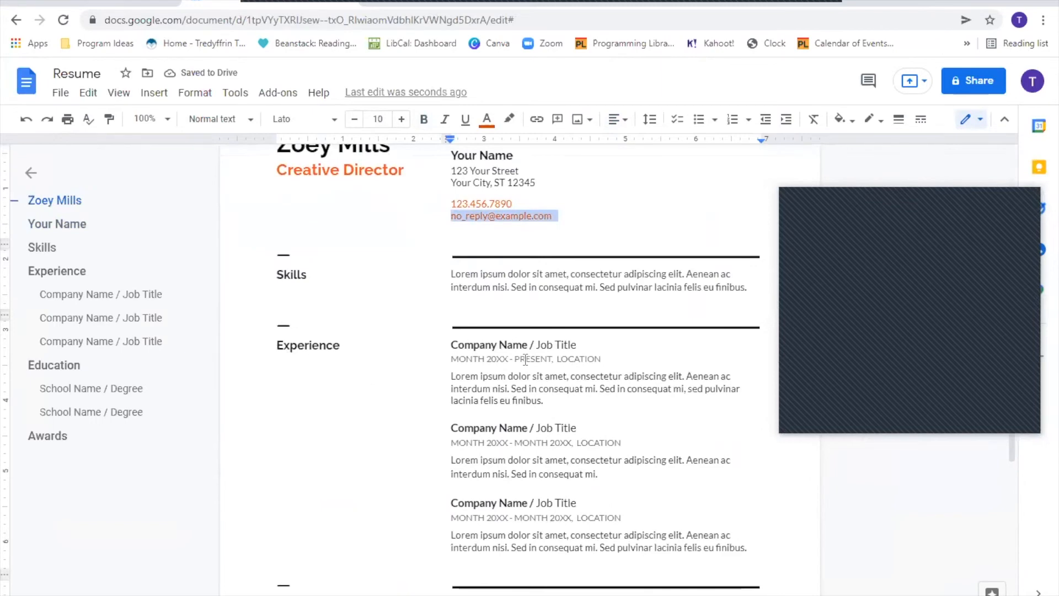
pyautogui.scroll(-4, 498, 343)
pyautogui.scroll(-3, 493, 463)
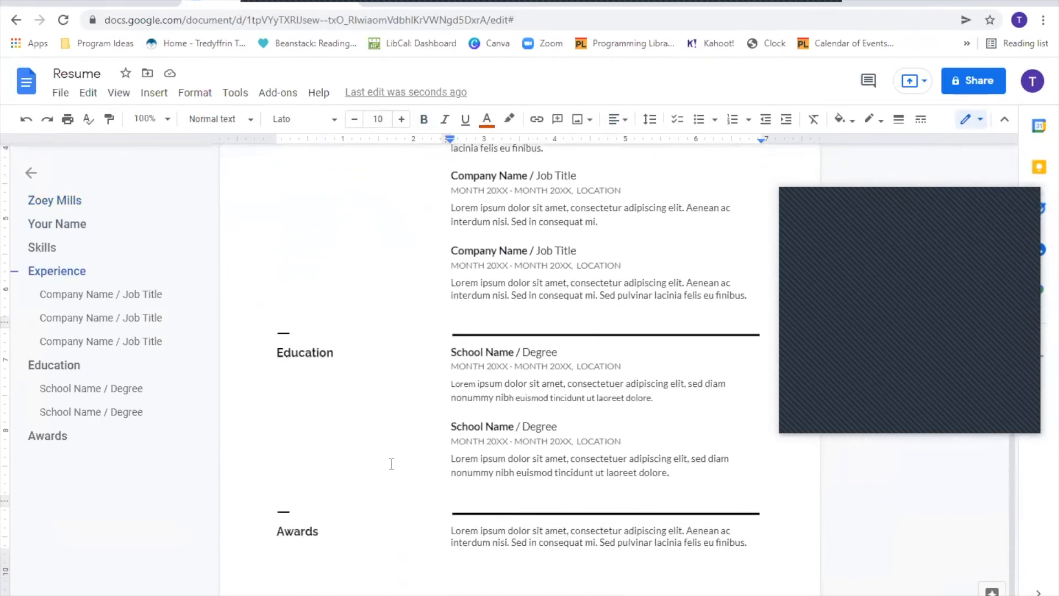
pyautogui.scroll(6, 355, 438)
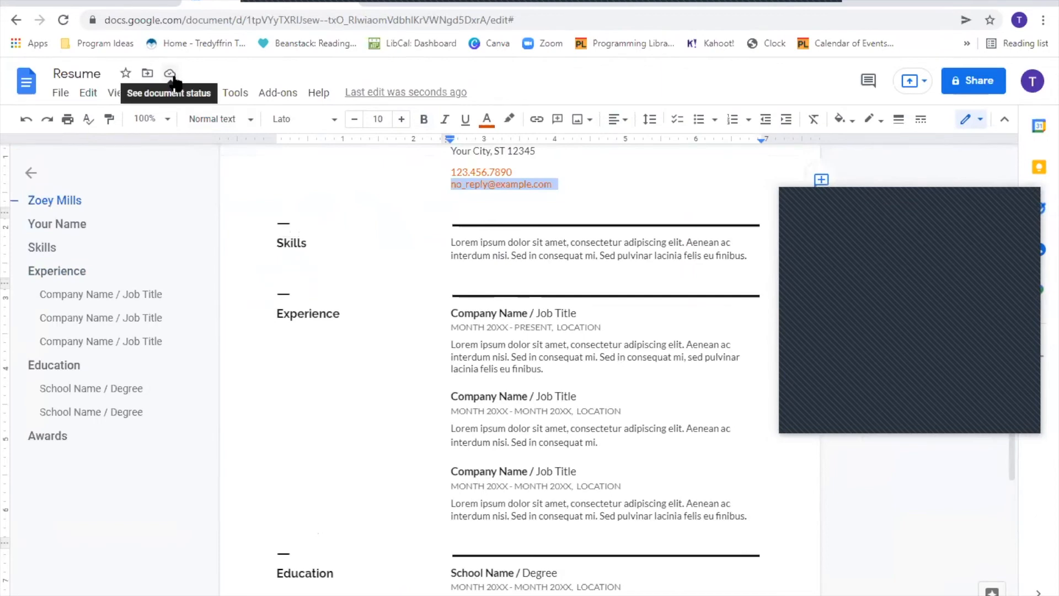
pyautogui.click(197, 2)
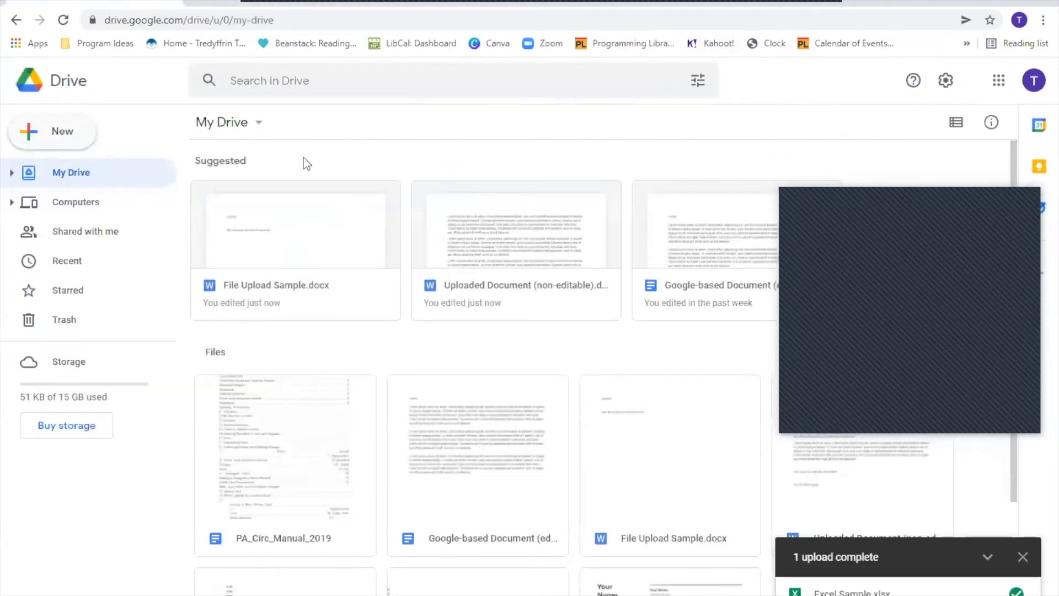
pyautogui.scroll(-3, 430, 331)
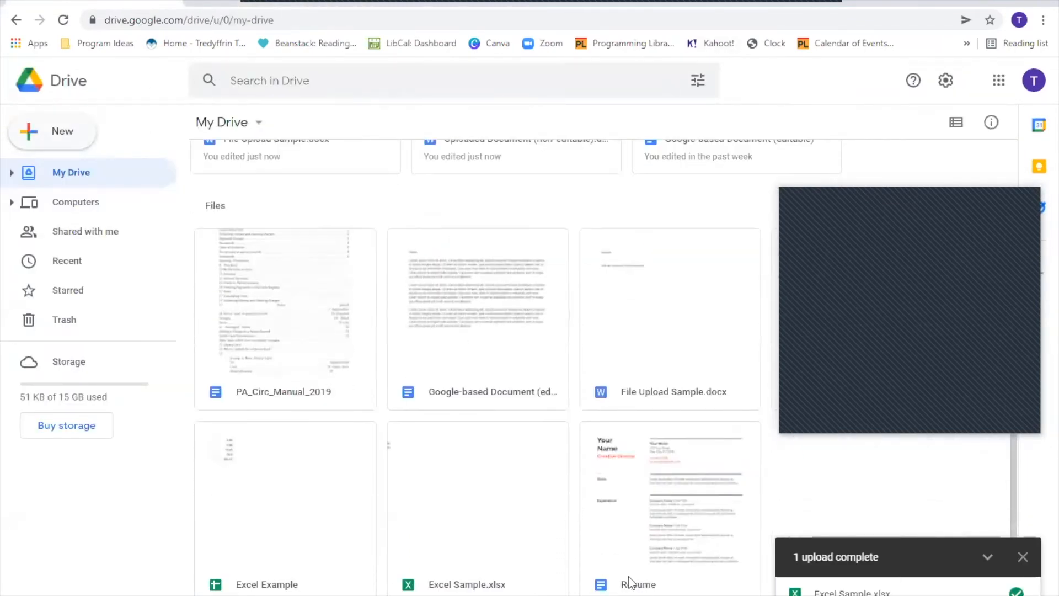
pyautogui.doubleClick(660, 513)
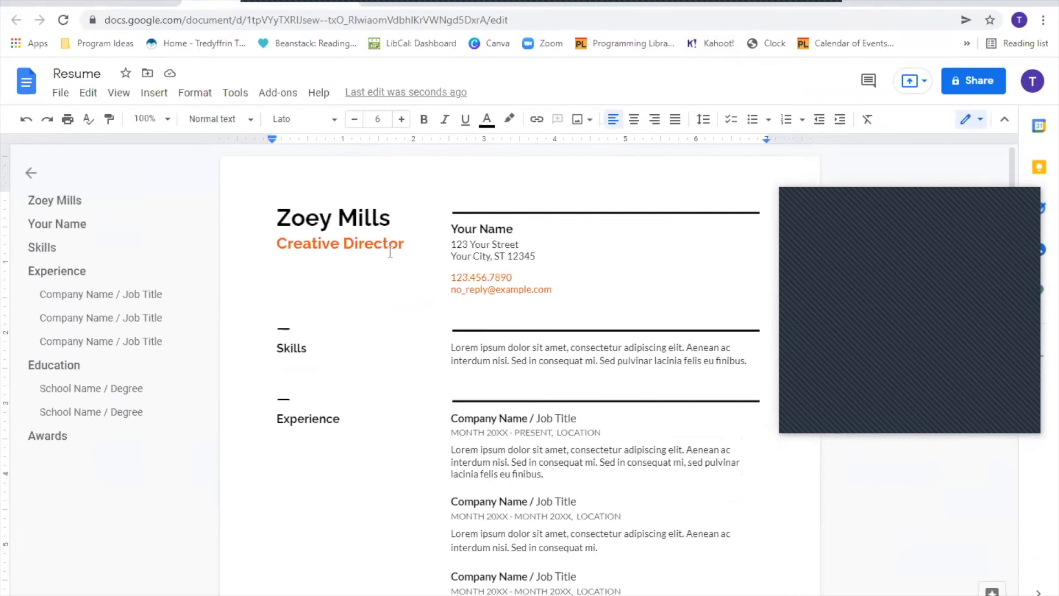
pyautogui.click(54, 3)
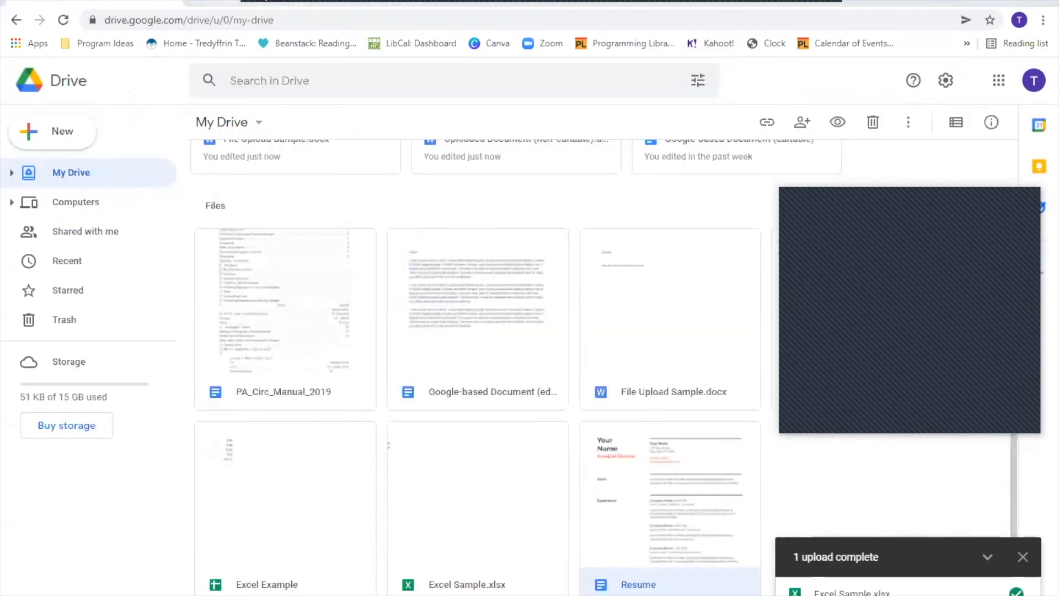
pyautogui.click(231, 2)
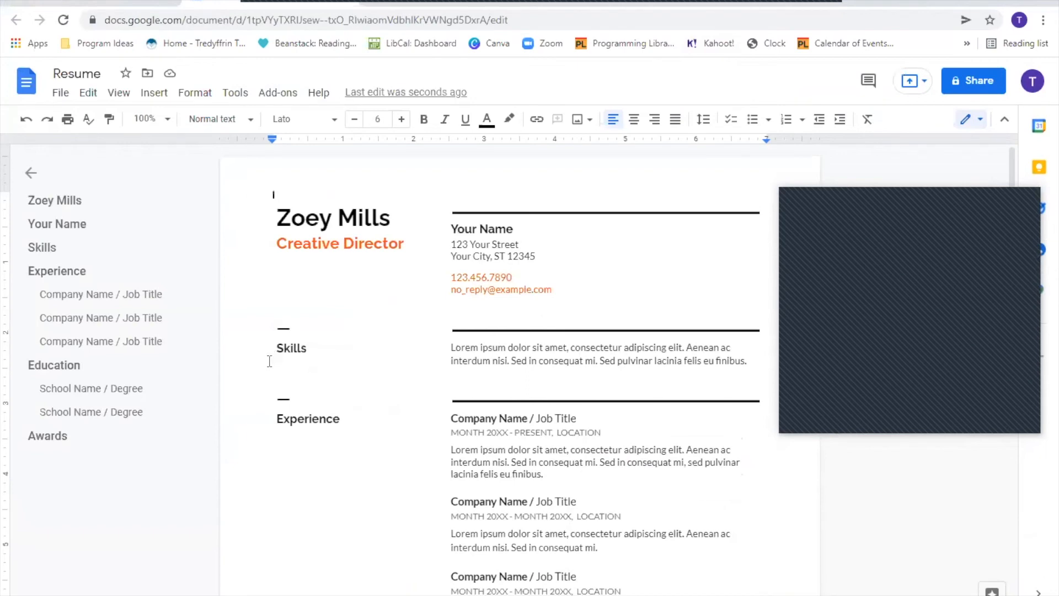
pyautogui.click(337, 4)
pyautogui.scroll(3, 577, 344)
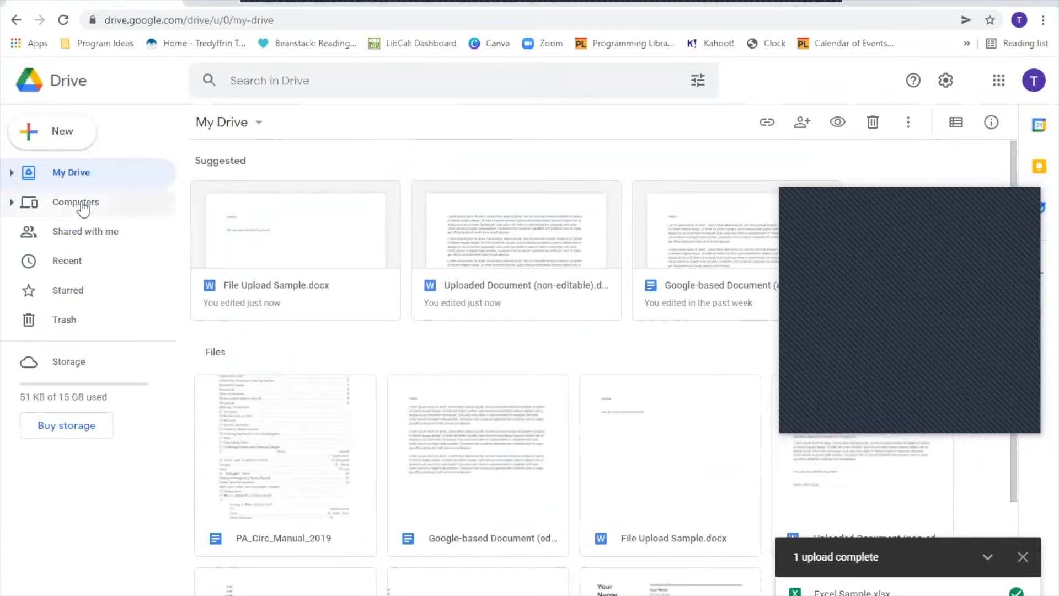
pyautogui.click(52, 146)
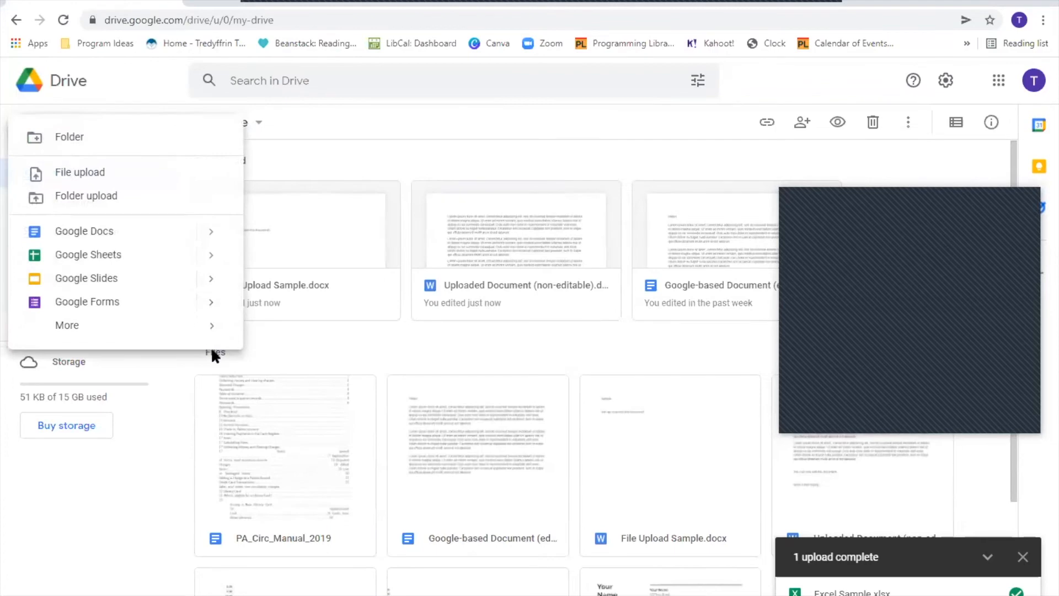
pyautogui.moveTo(211, 326)
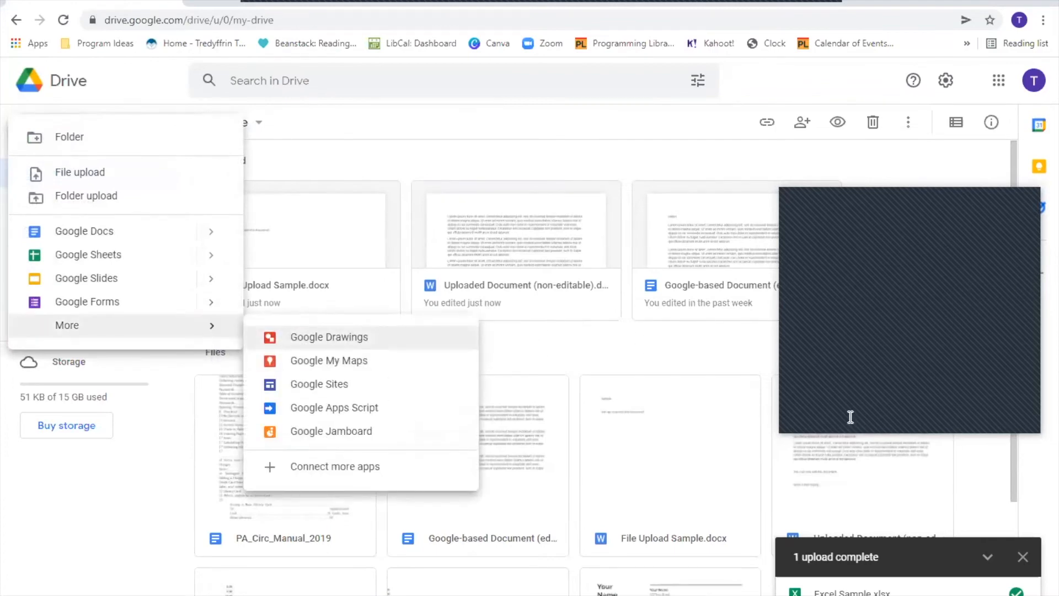
pyautogui.press('Escape')
pyautogui.scroll(-3, 559, 305)
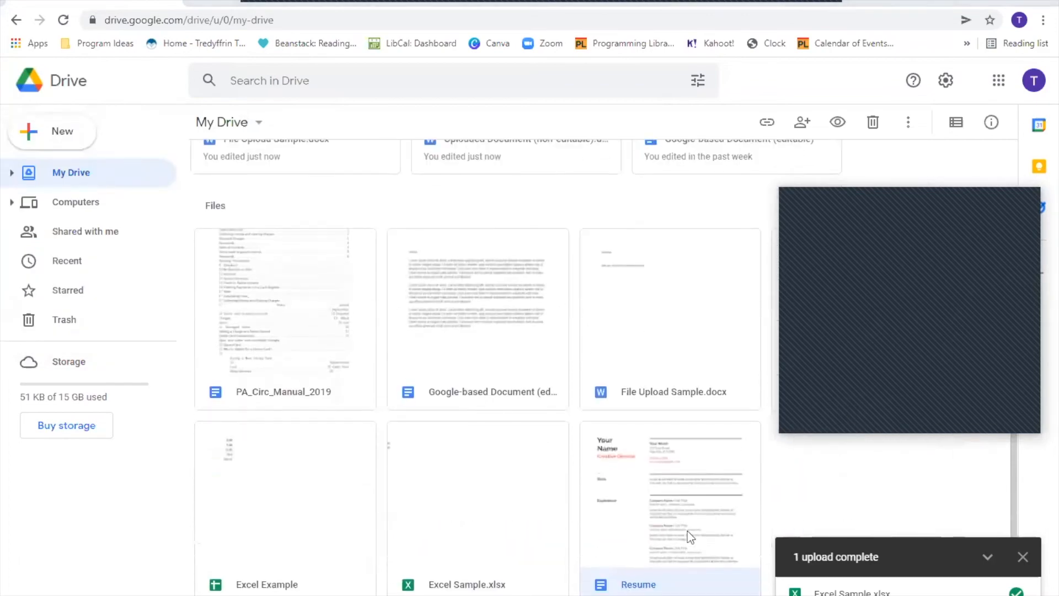
pyautogui.doubleClick(687, 531)
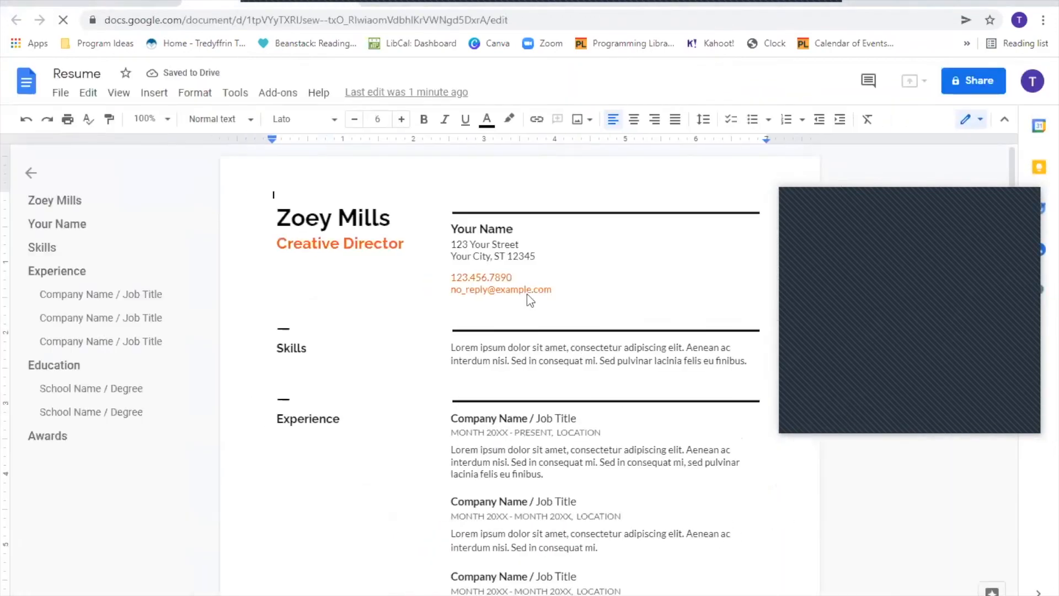
pyautogui.click(348, 3)
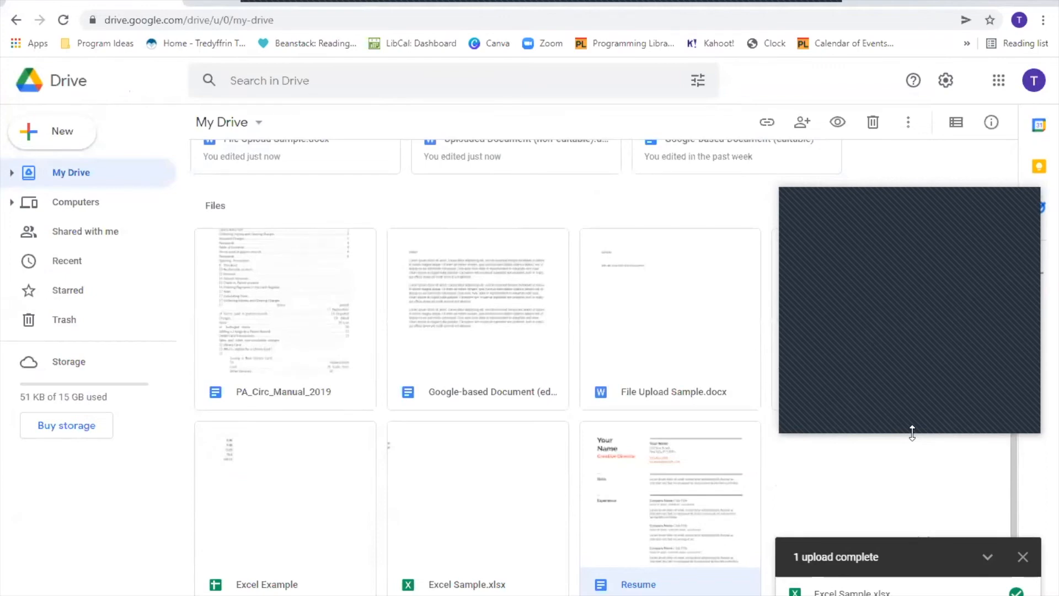
# - Search Drive for 'Resume', select the Resume document in the results, then clear the search
pyautogui.scroll(3, 670, 313)
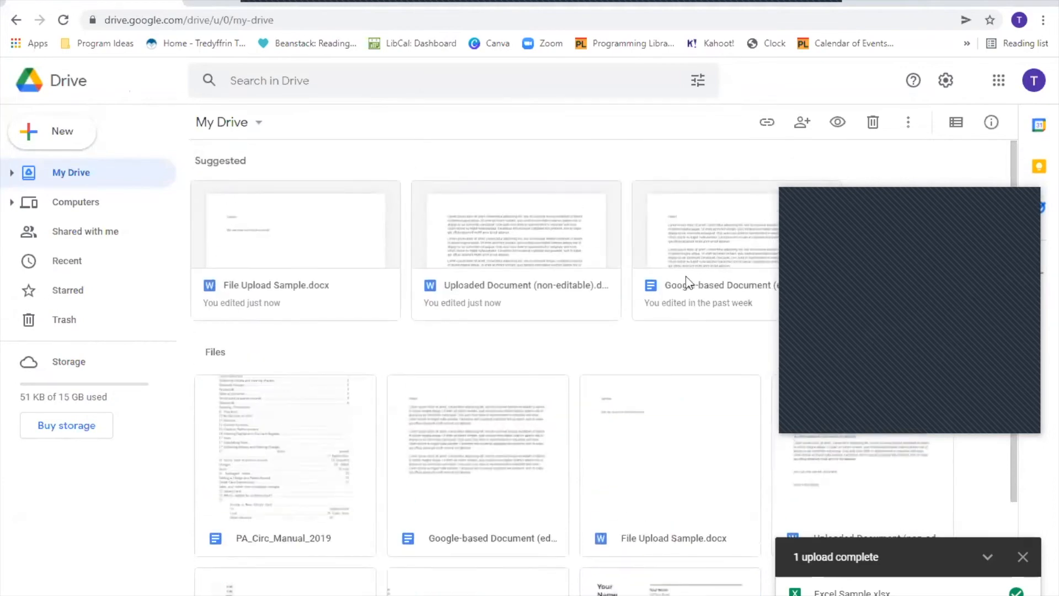
pyautogui.scroll(-3, 704, 282)
pyautogui.scroll(3, 704, 282)
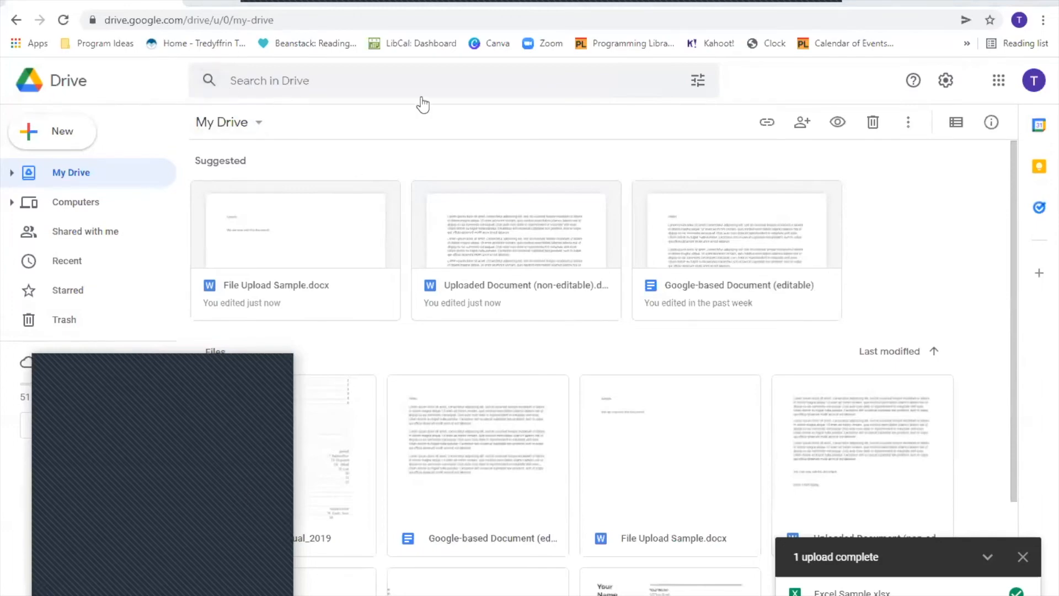
pyautogui.click(413, 80)
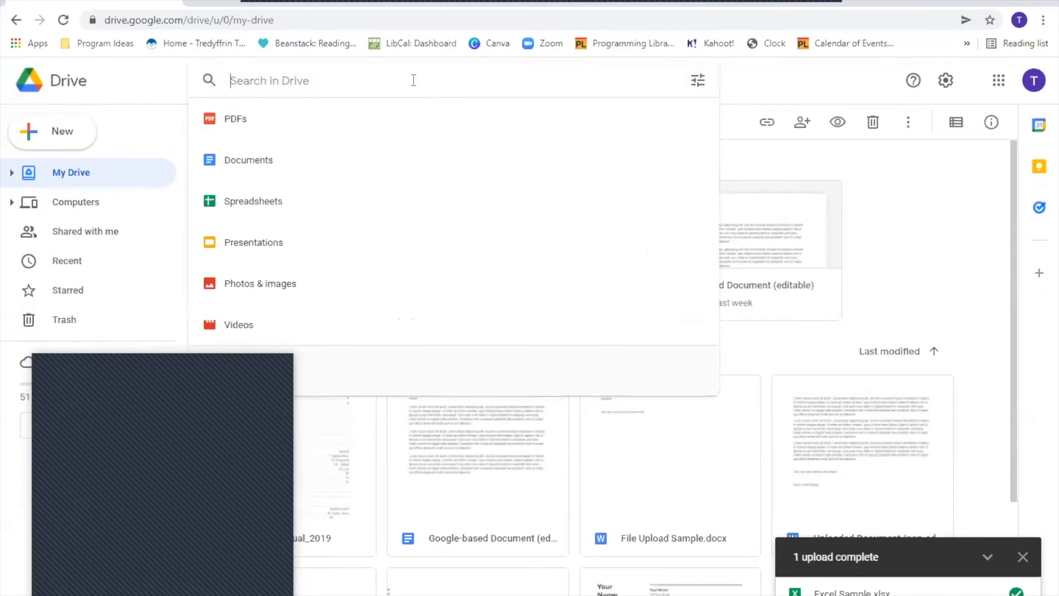
pyautogui.write('Resume')
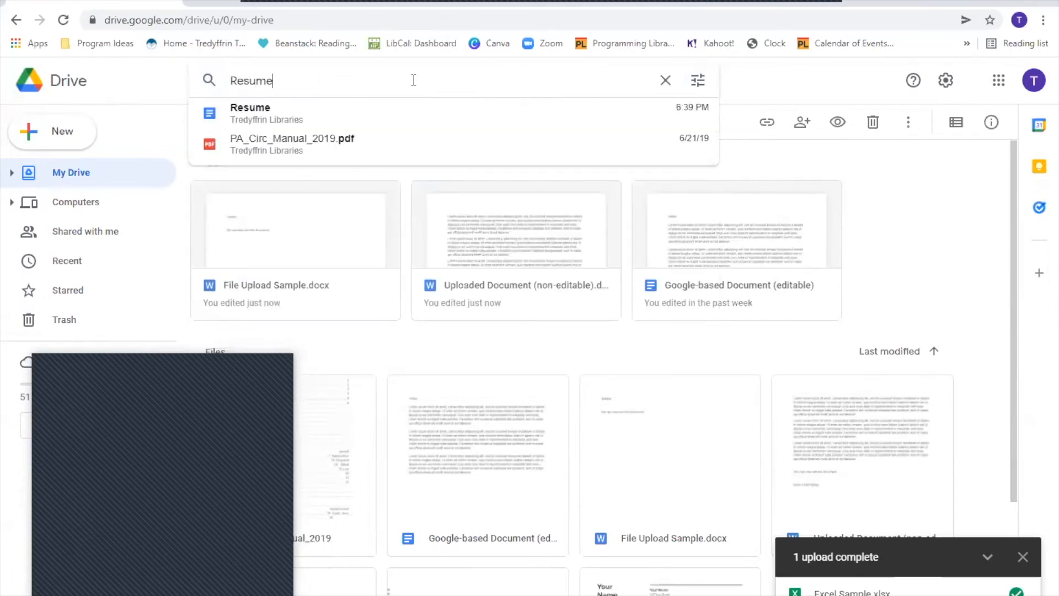
pyautogui.press('Return')
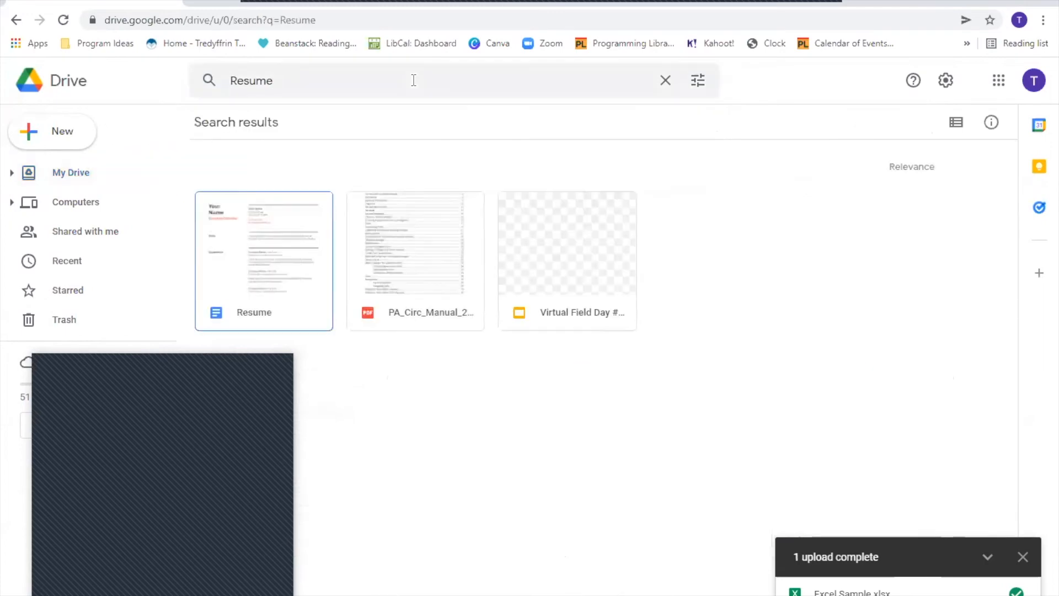
pyautogui.click(300, 288)
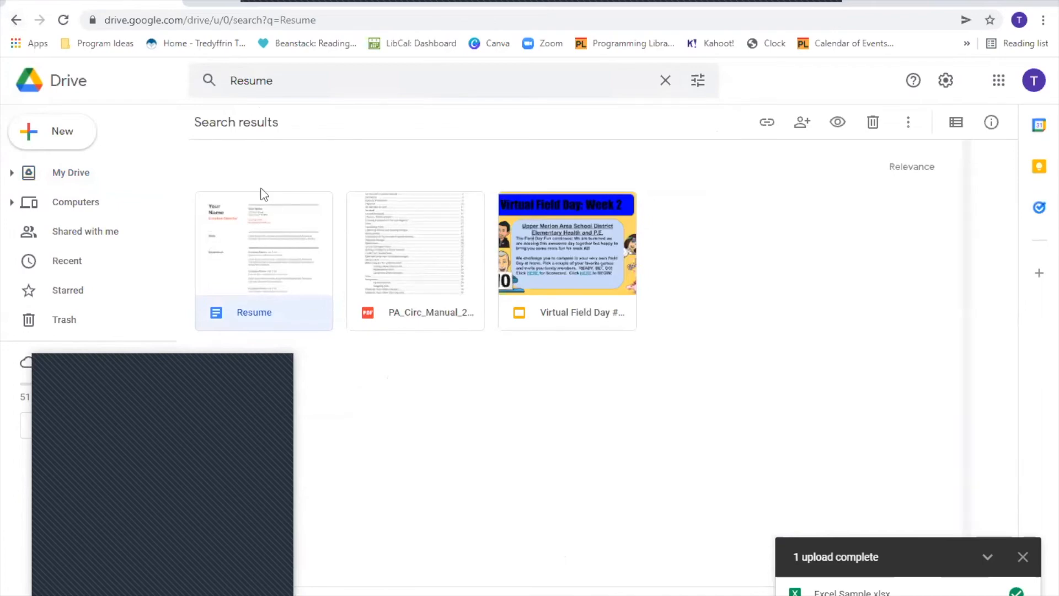
pyautogui.click(665, 81)
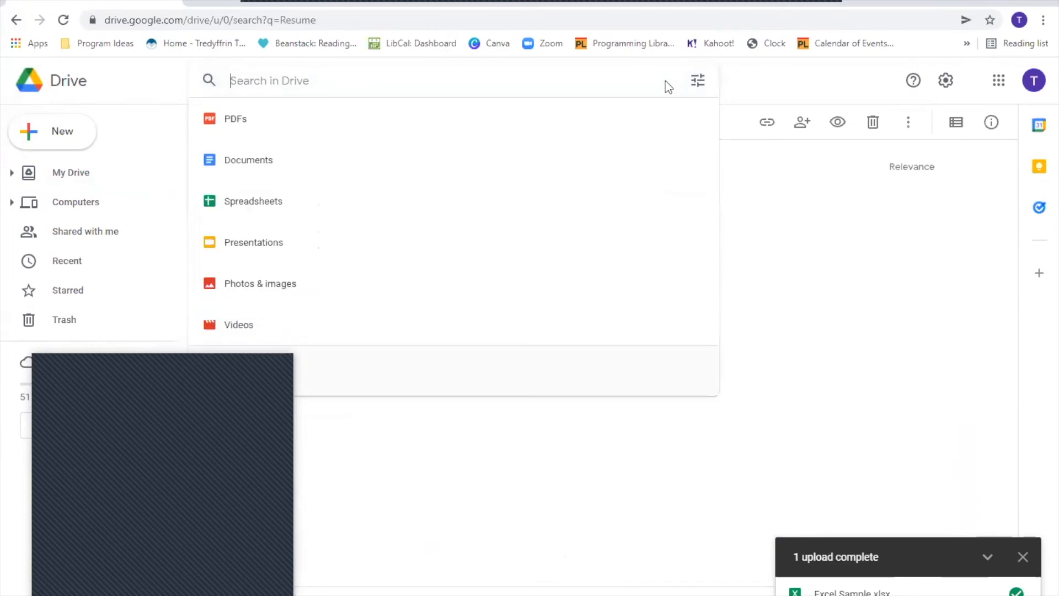
pyautogui.click(764, 274)
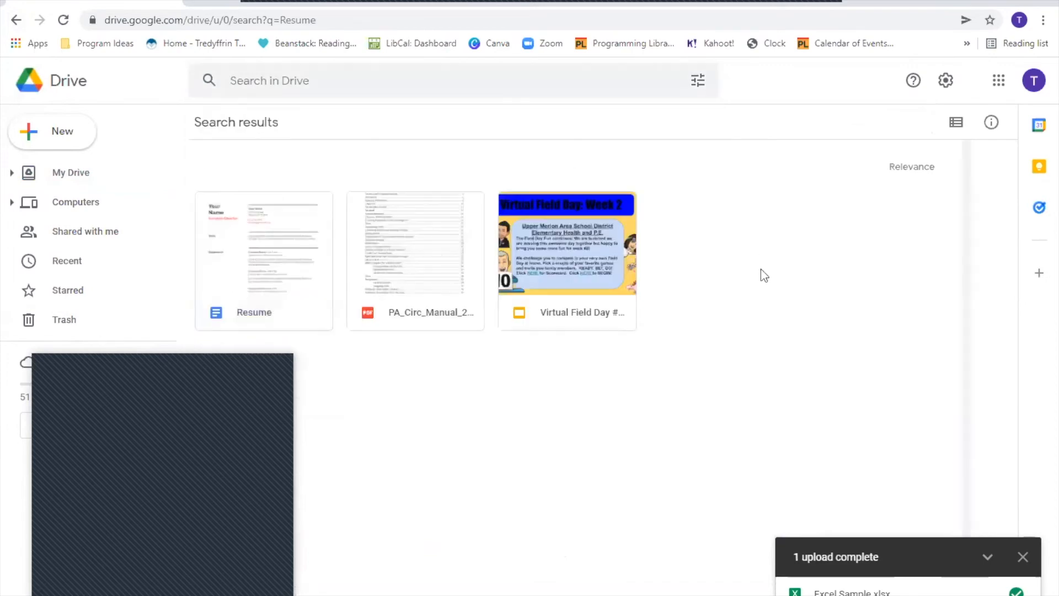
# - Return to My Drive and show the search box's file-type list (PDFs, Documents, Spreadsheets)
pyautogui.click(77, 174)
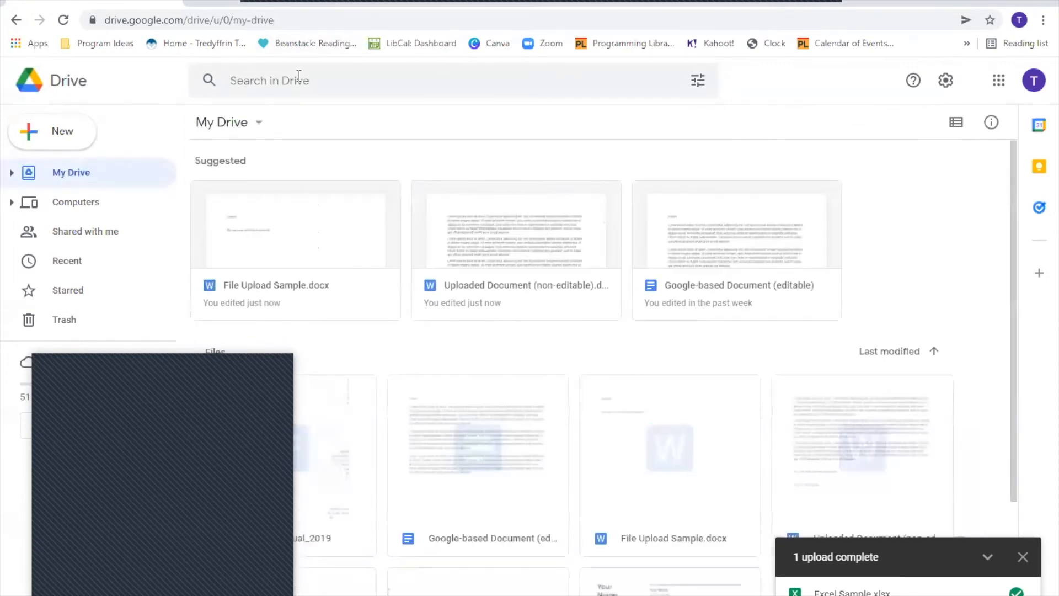
pyautogui.click(307, 83)
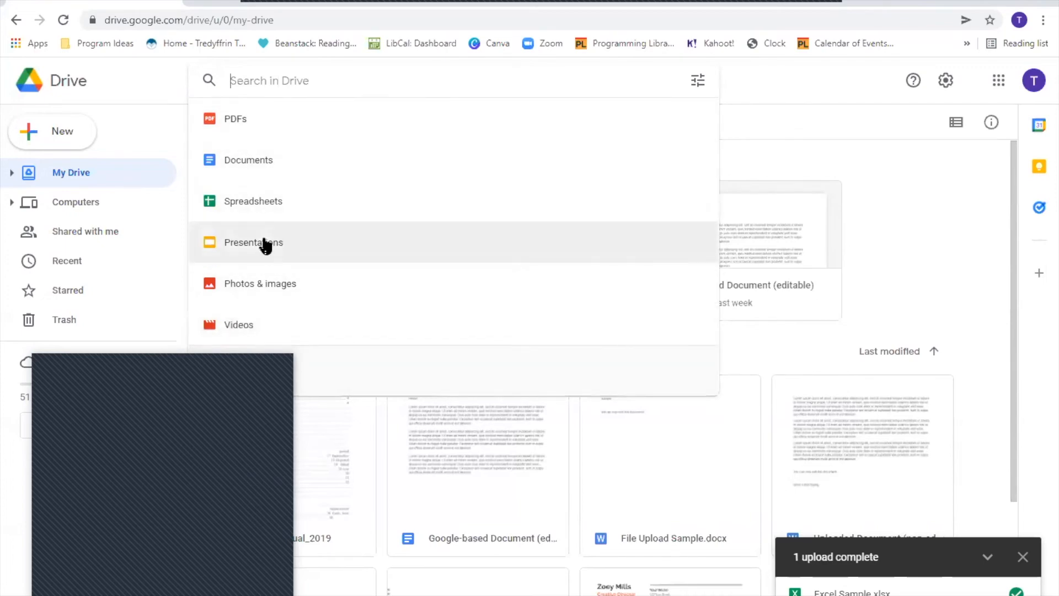
# - Filter the search to Spreadsheets, then clear it and return to the Drive home page
pyautogui.click(252, 201)
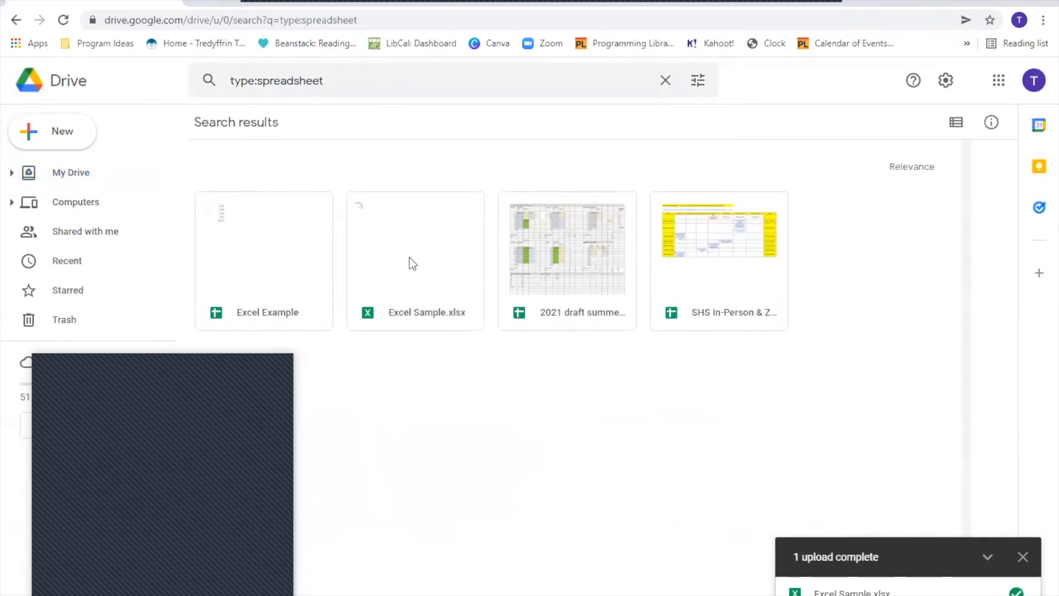
pyautogui.click(667, 80)
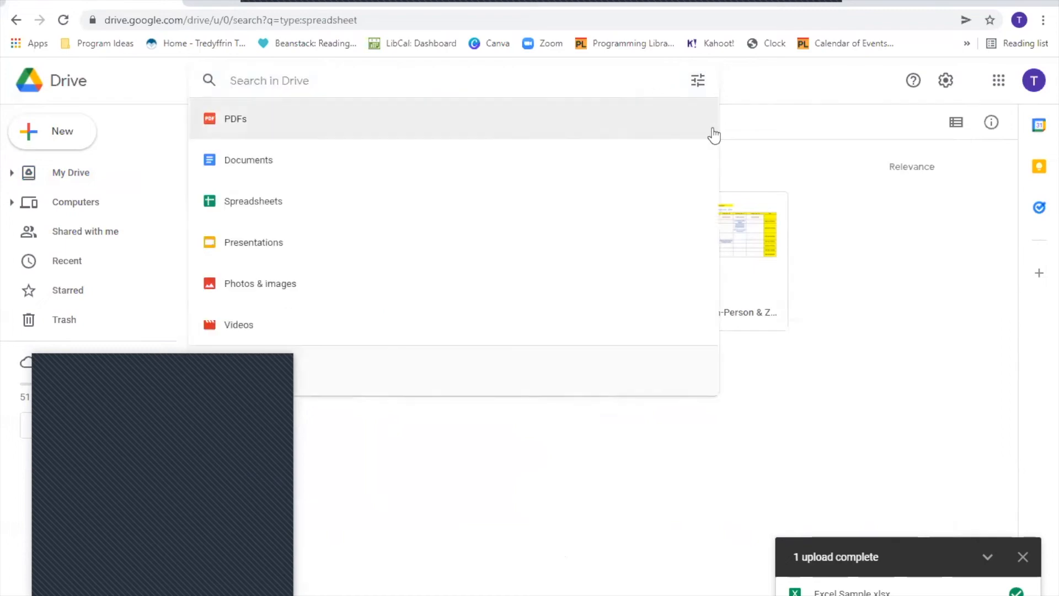
pyautogui.click(54, 83)
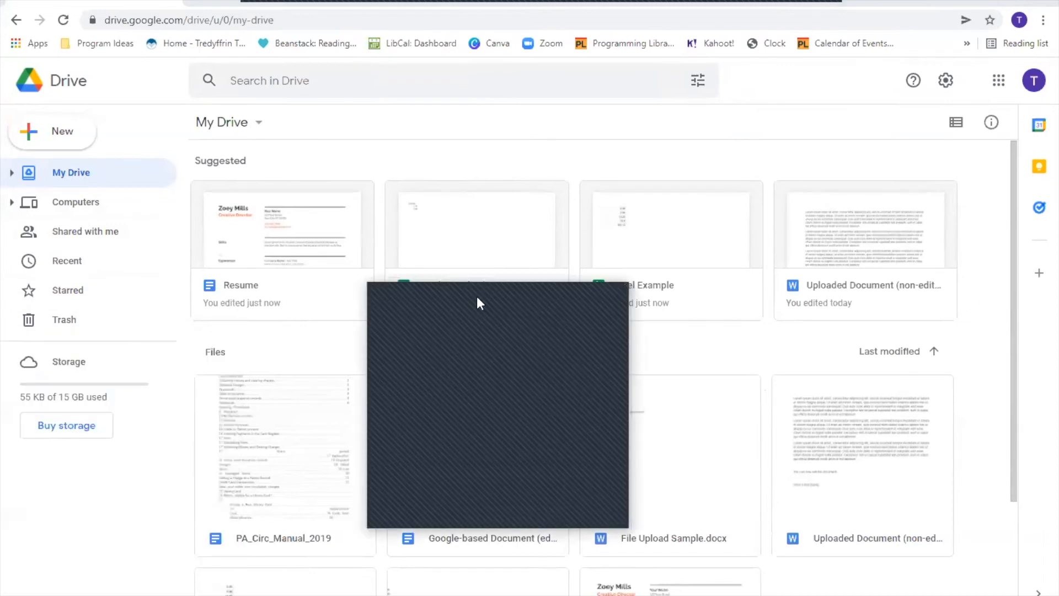
pyautogui.click(97, 237)
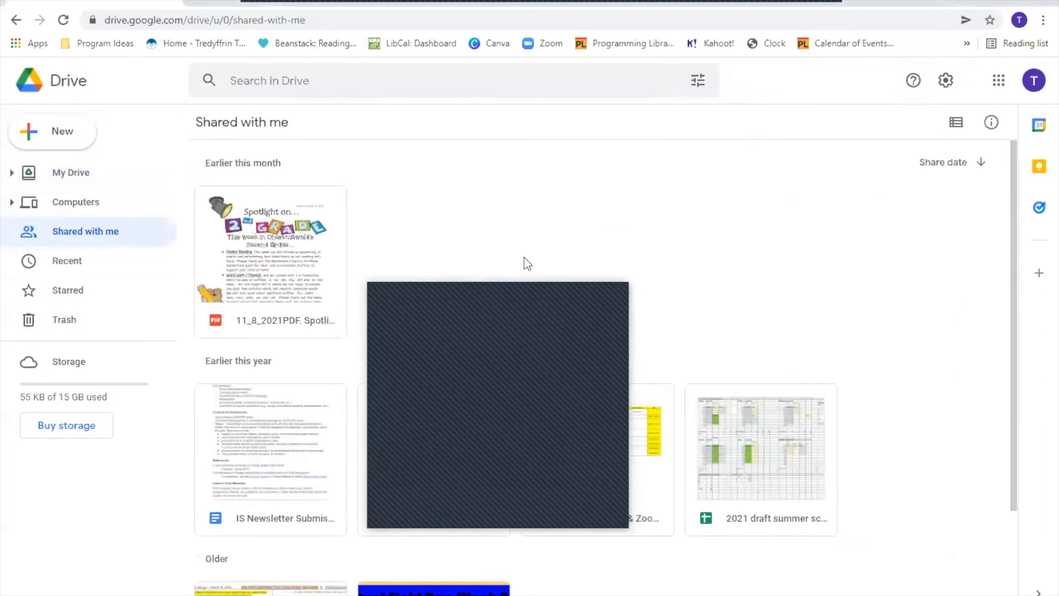
pyautogui.scroll(-3, 610, 264)
pyautogui.scroll(3, 609, 264)
pyautogui.click(56, 176)
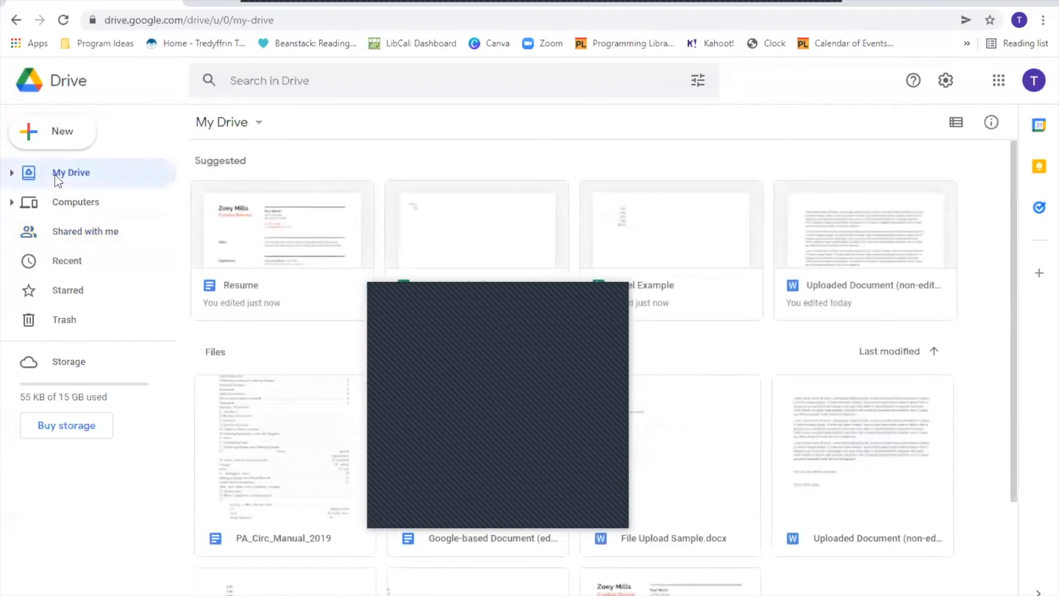
pyautogui.click(11, 174)
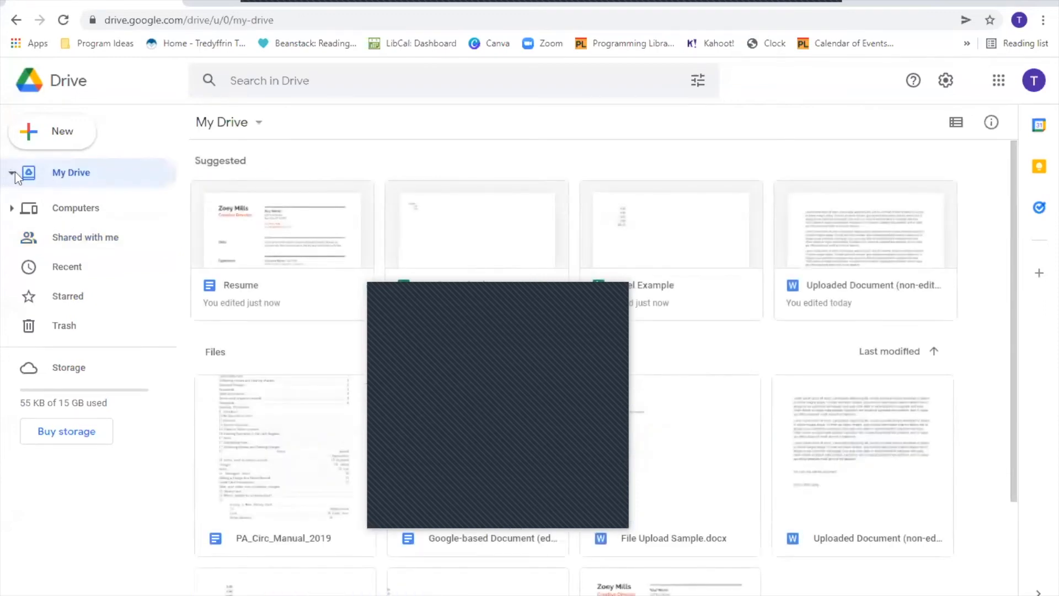
pyautogui.click(11, 173)
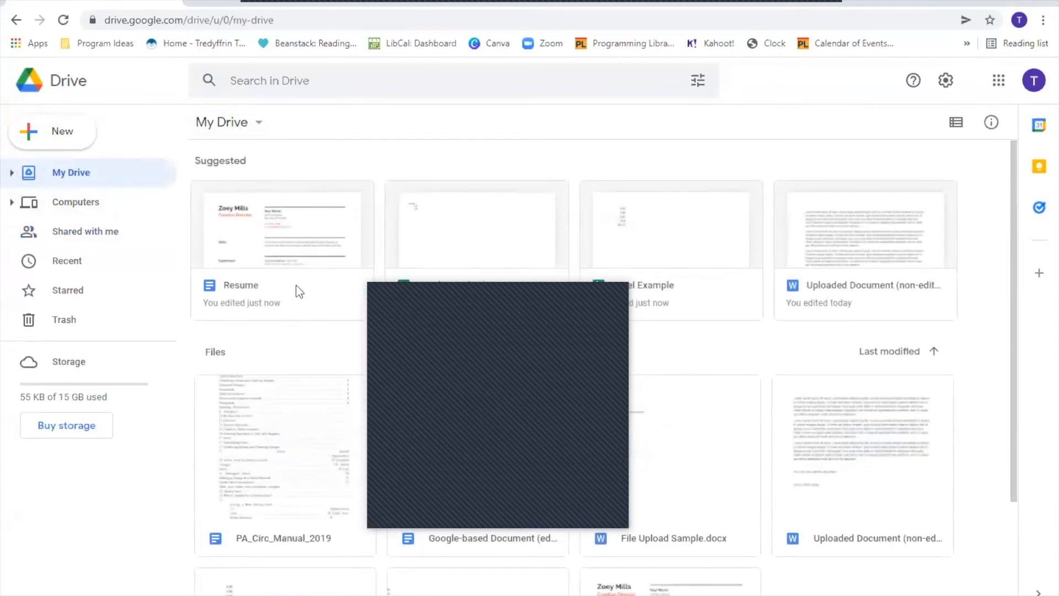
pyautogui.scroll(-3, 336, 287)
pyautogui.scroll(3, 365, 246)
pyautogui.scroll(-3, 247, 268)
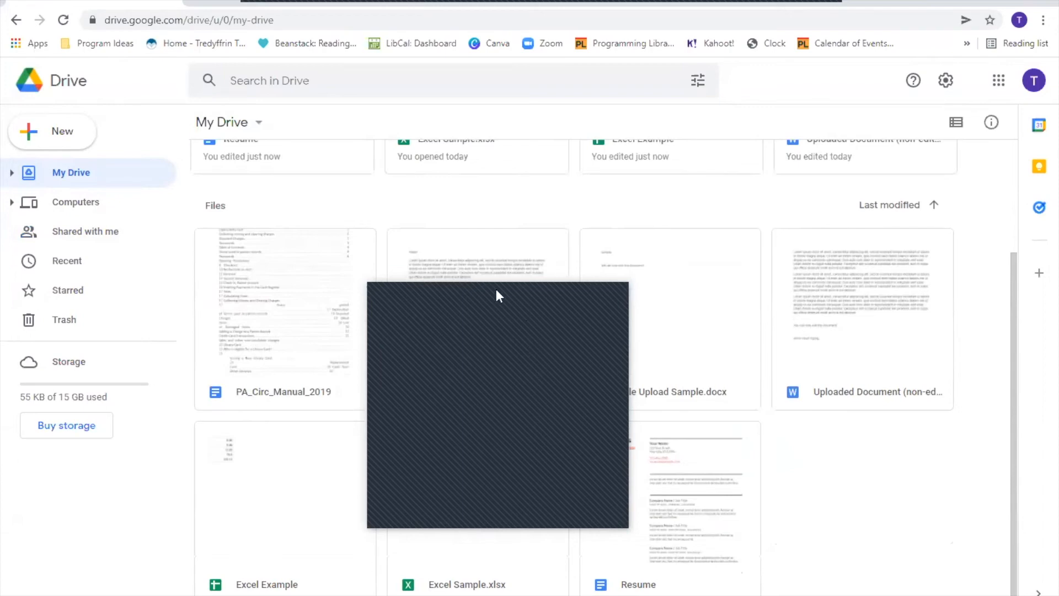
pyautogui.scroll(3, 873, 363)
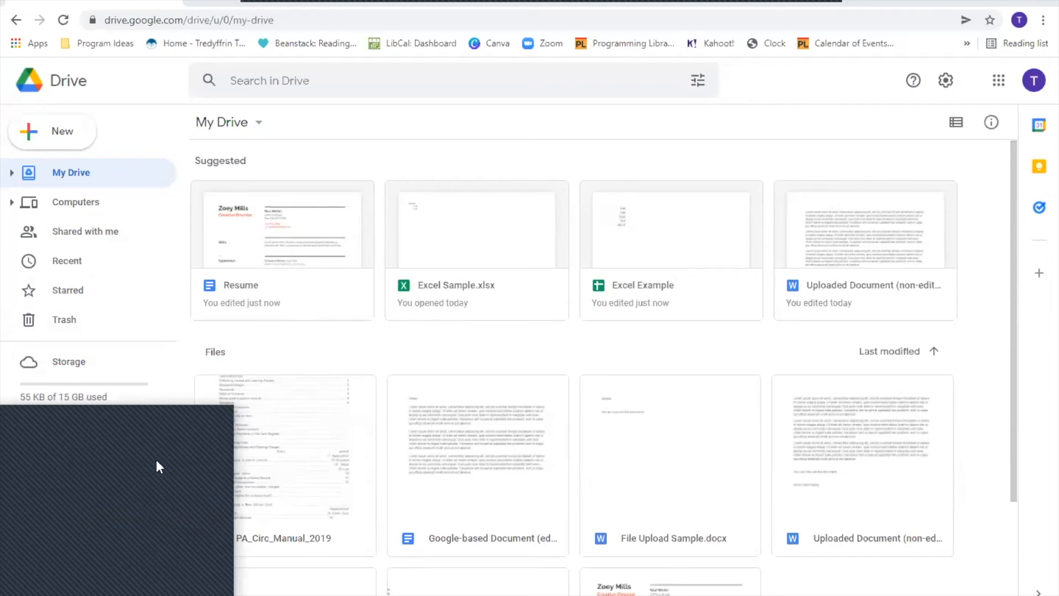
# - Sort the Files grid newest-first by Last modified and select the Resume file
pyautogui.scroll(-1, 695, 339)
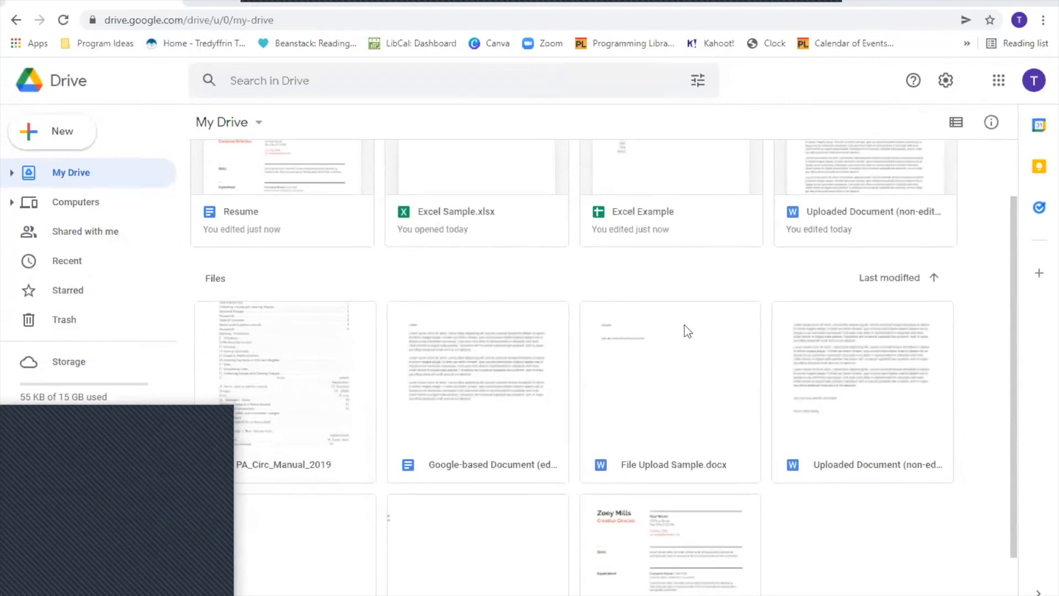
pyautogui.click(934, 280)
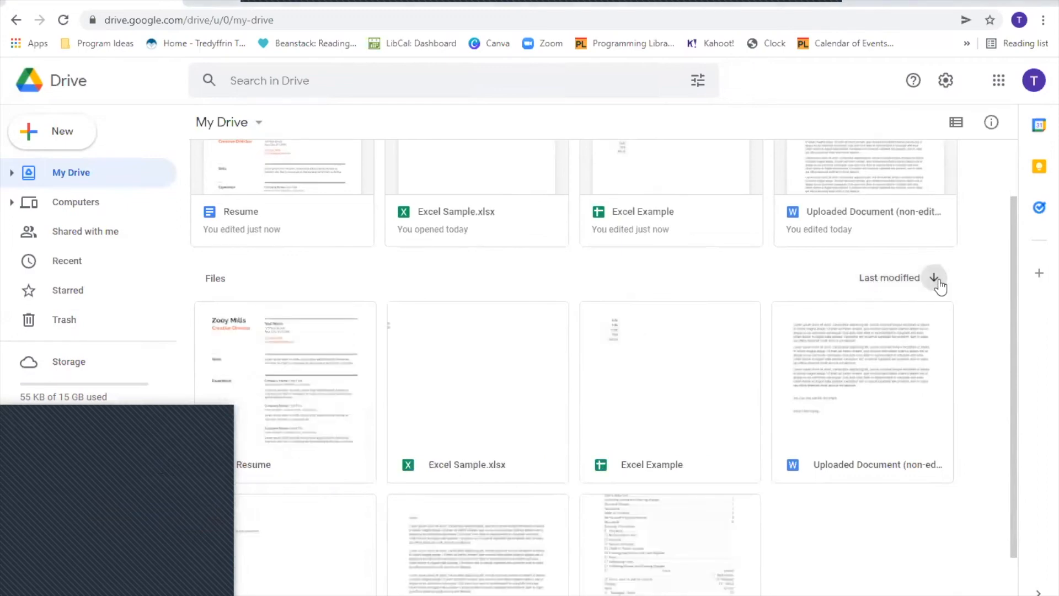
pyautogui.click(938, 281)
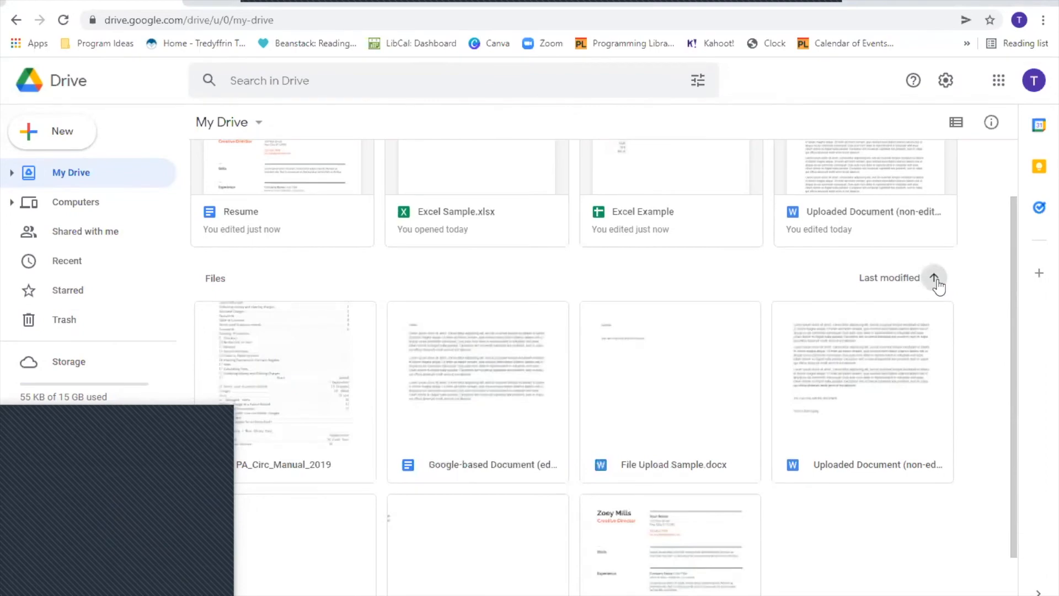
pyautogui.click(937, 284)
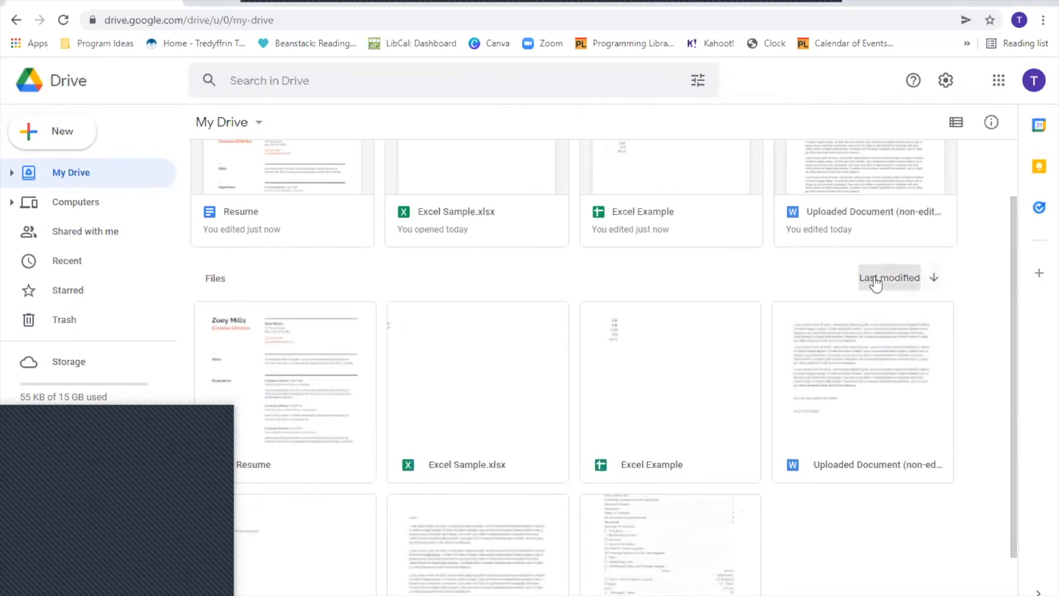
pyautogui.click(874, 283)
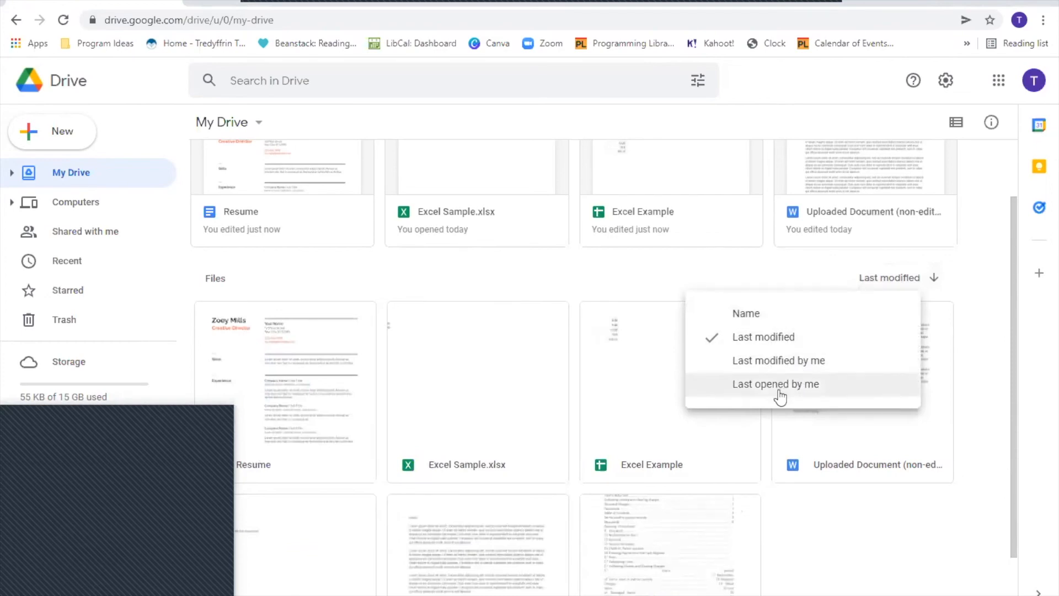
pyautogui.click(815, 529)
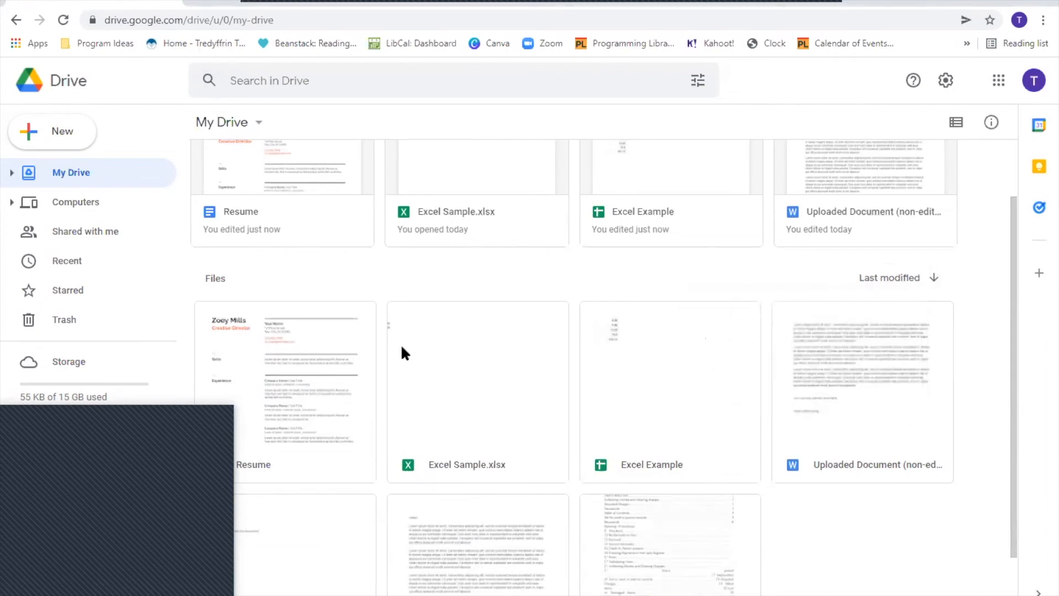
pyautogui.scroll(2, 406, 347)
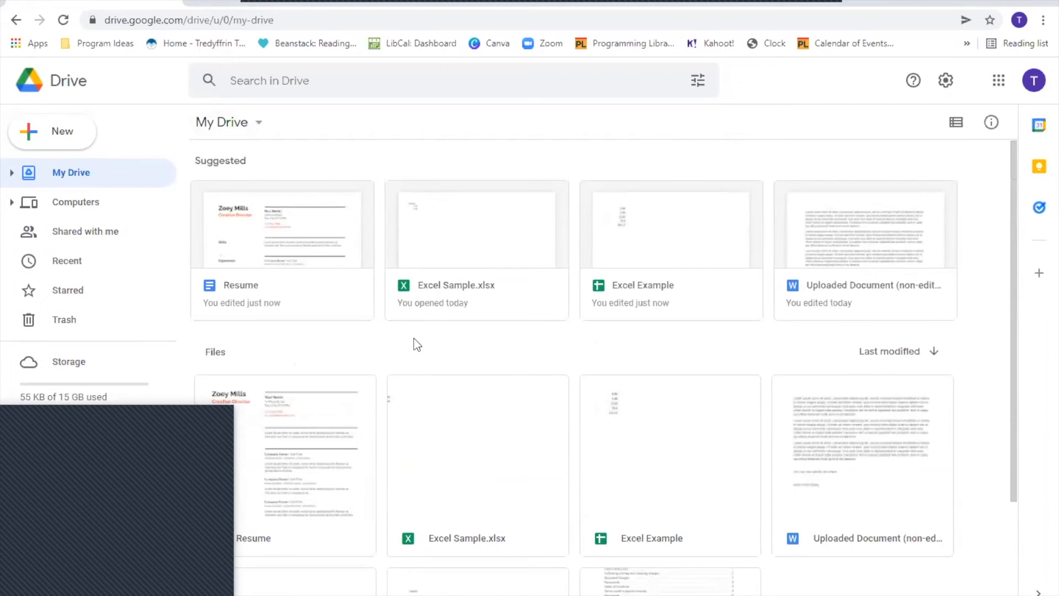
pyautogui.scroll(-2, 202, 306)
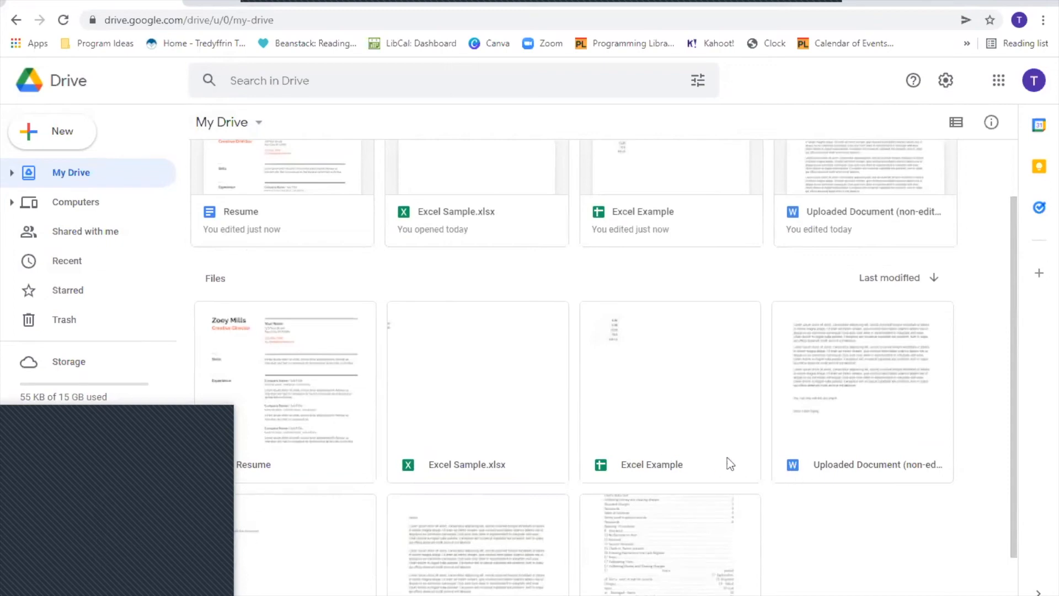
pyautogui.scroll(2, 727, 462)
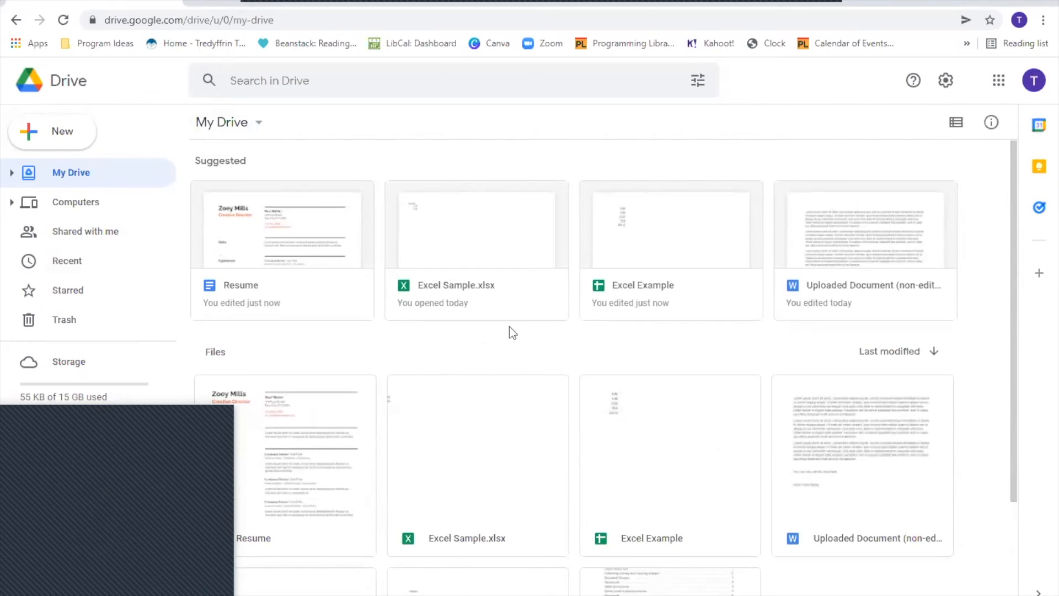
pyautogui.click(306, 302)
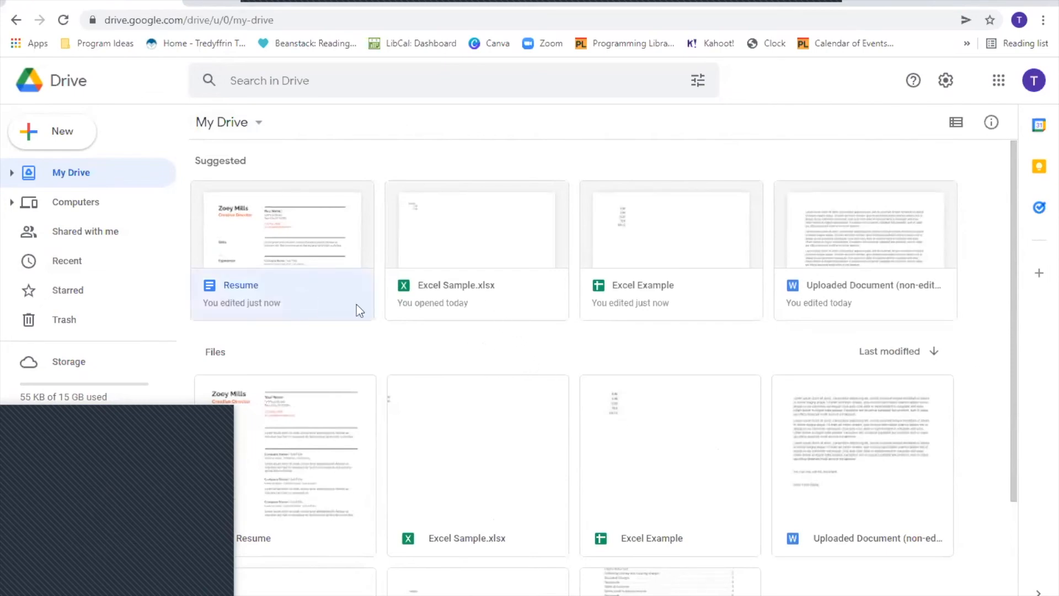
# - Open Resume, draft a share invitation with the message 'Resume', then cancel without sending
pyautogui.doubleClick(257, 237)
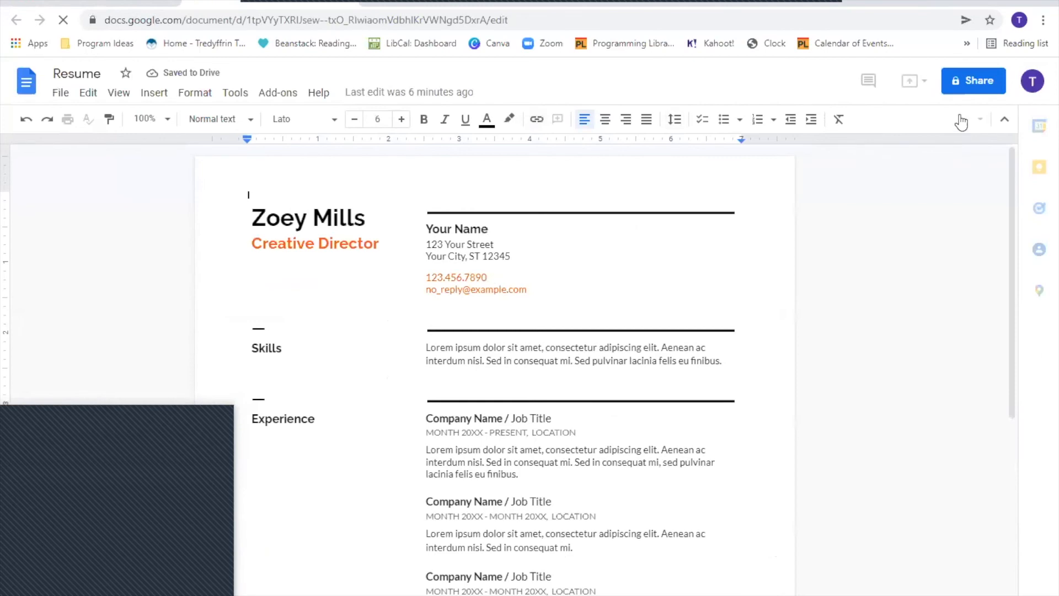
pyautogui.click(961, 89)
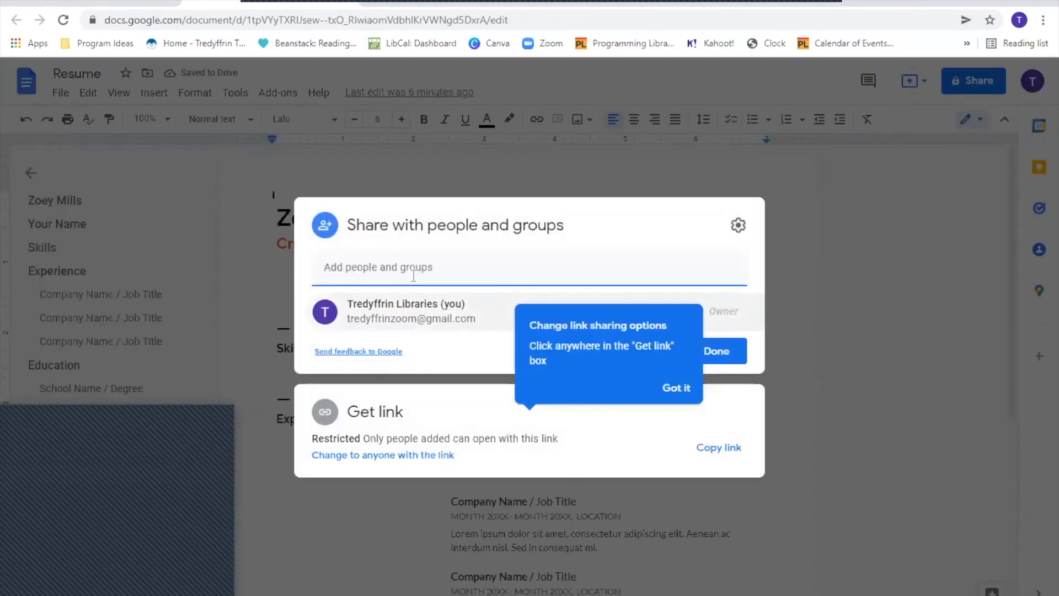
pyautogui.hotkey('ctrl', 'v')
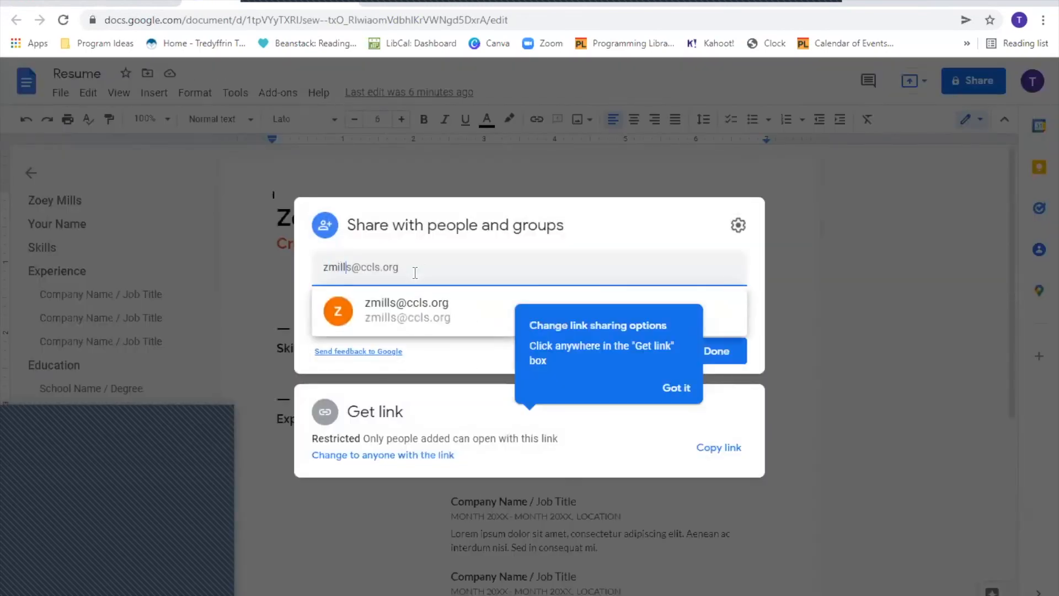
pyautogui.click(446, 312)
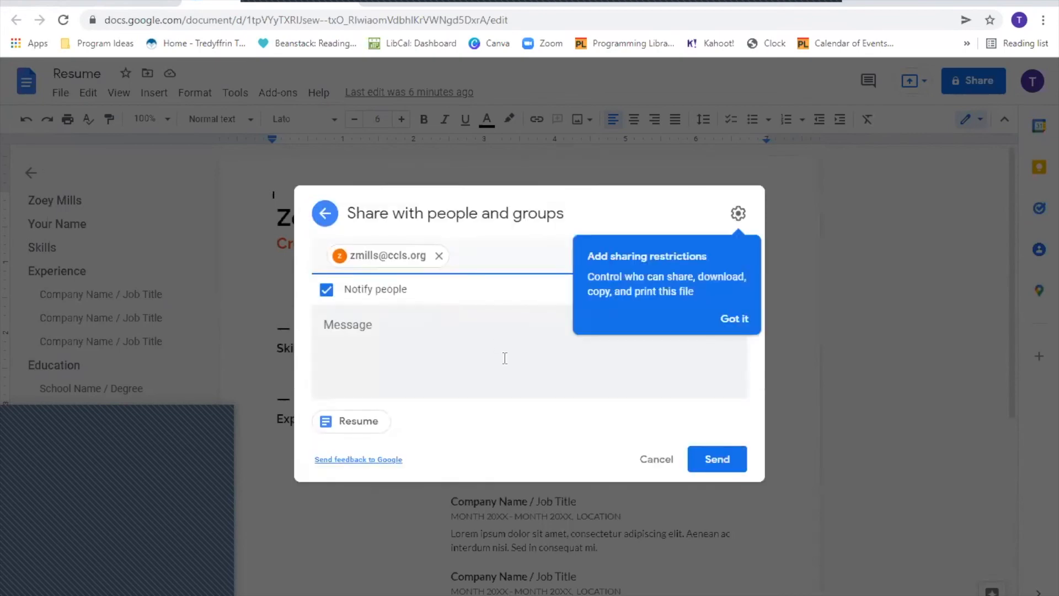
pyautogui.click(504, 371)
pyautogui.write('Resume')
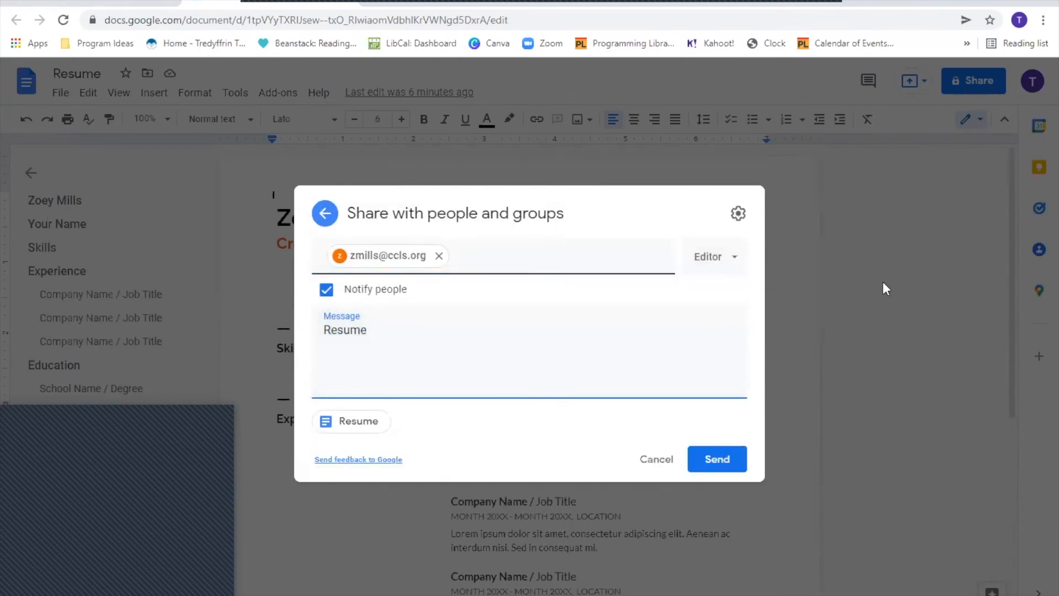
pyautogui.click(849, 181)
pyautogui.click(539, 358)
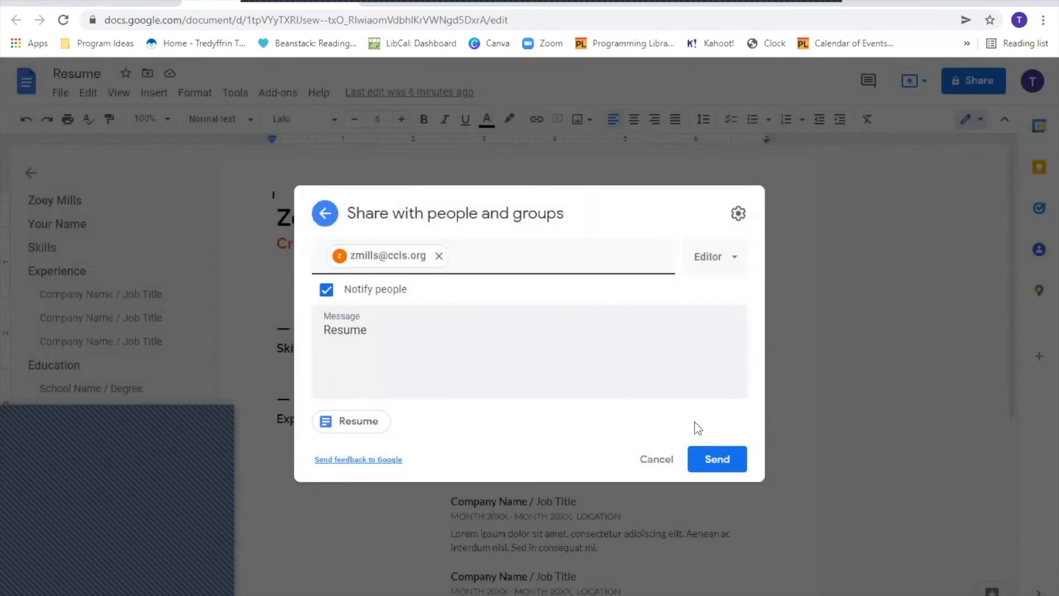
pyautogui.click(656, 459)
pyautogui.click(907, 283)
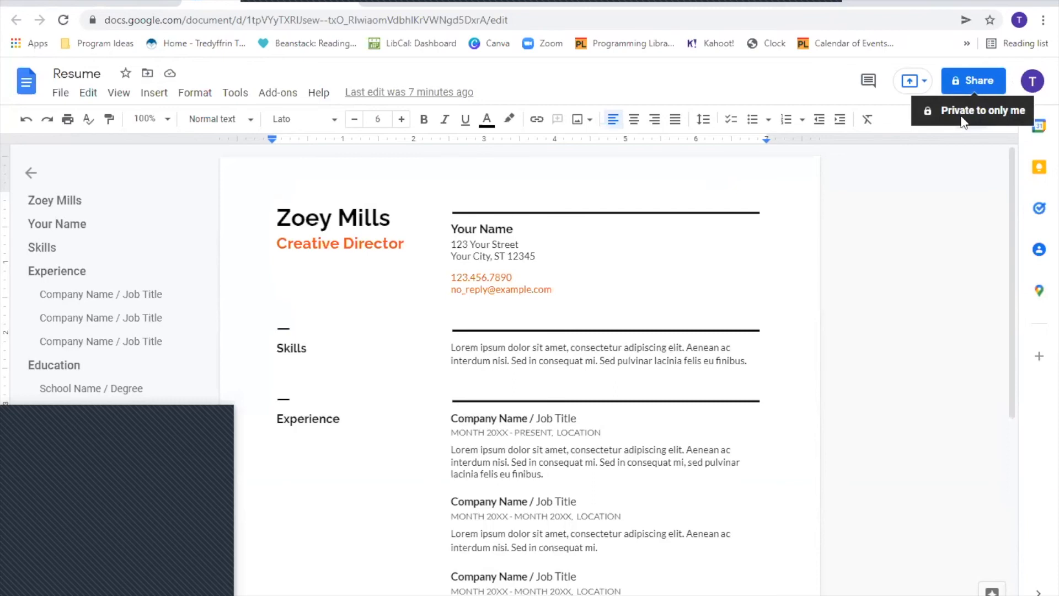
# - Add the collaborator's e-mail address as a Resume recipient with the message 'Resume'
pyautogui.click(963, 83)
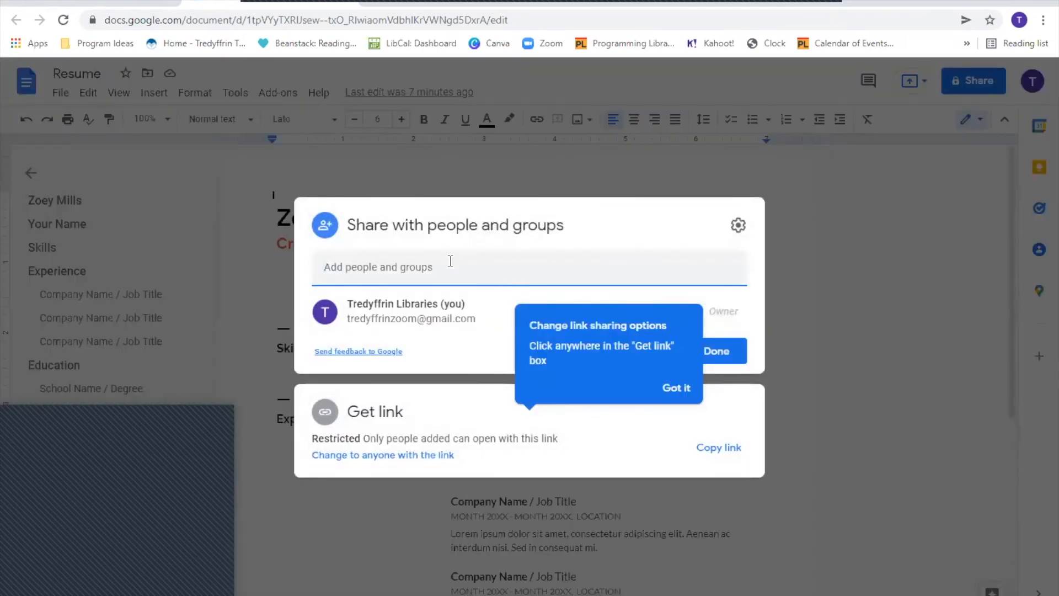
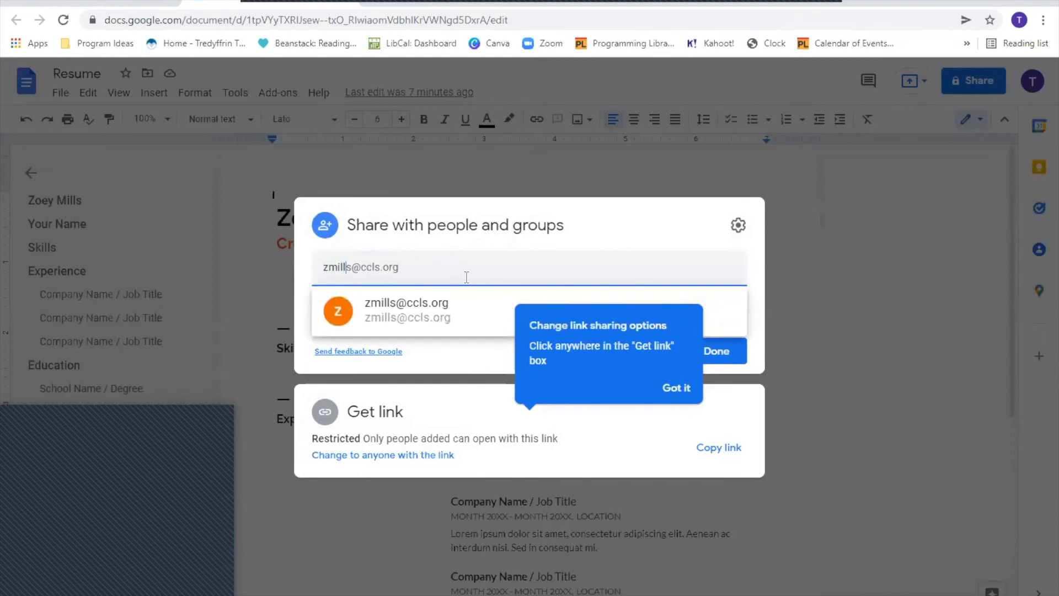
pyautogui.click(461, 305)
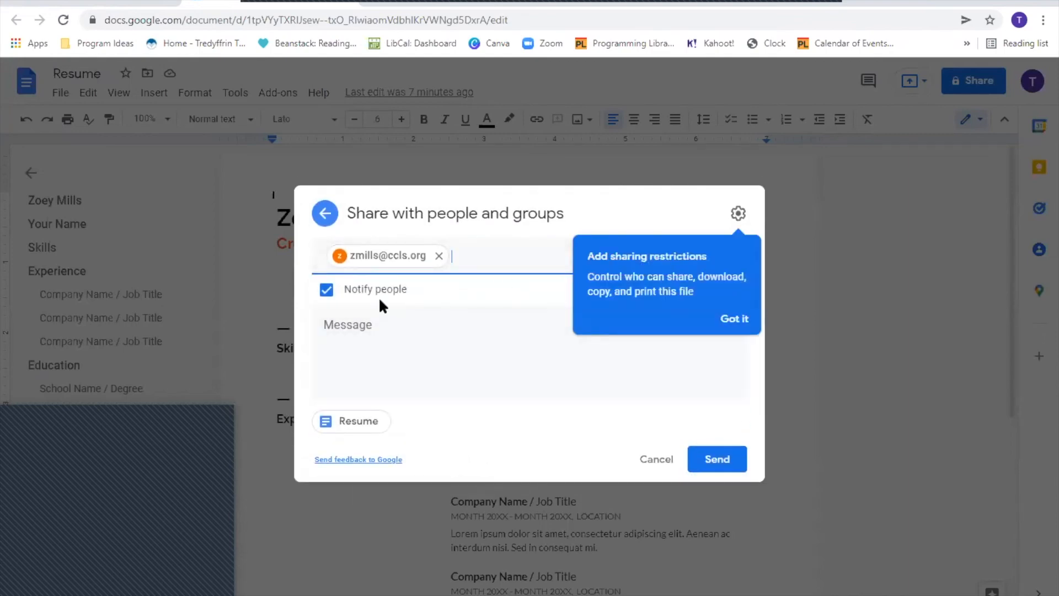
pyautogui.click(377, 346)
pyautogui.write('Resume')
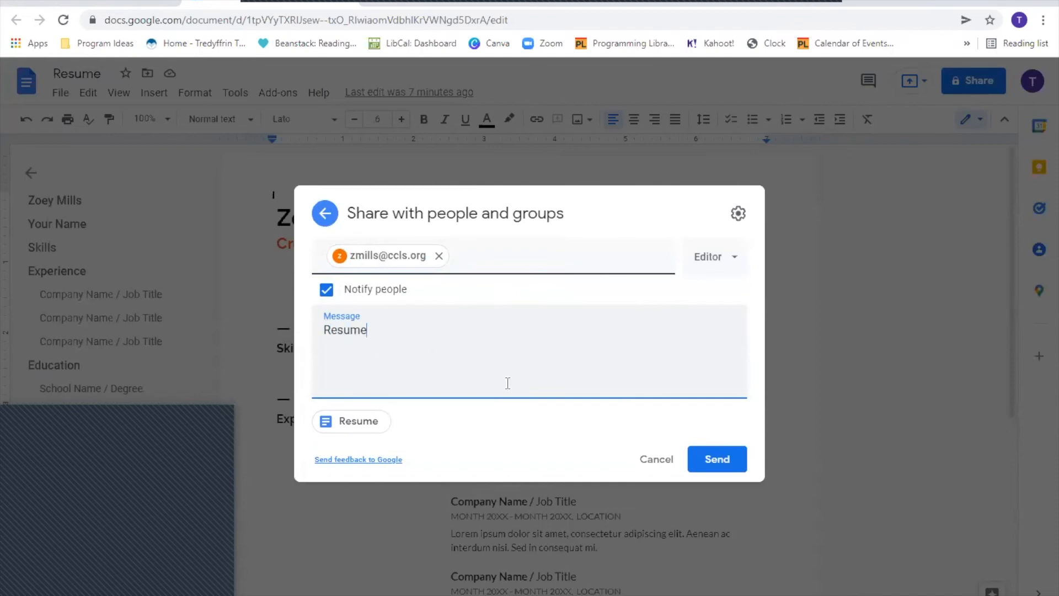
# - Give the collaborator Editor access and send the invitation, confirming the non-Google account
pyautogui.click(737, 266)
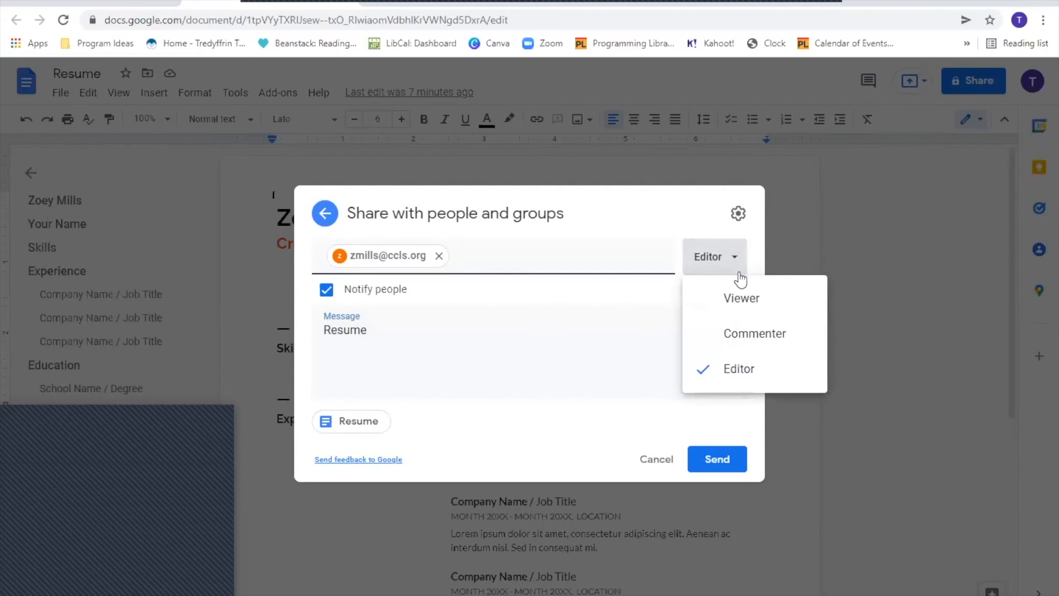
pyautogui.click(740, 298)
pyautogui.click(729, 267)
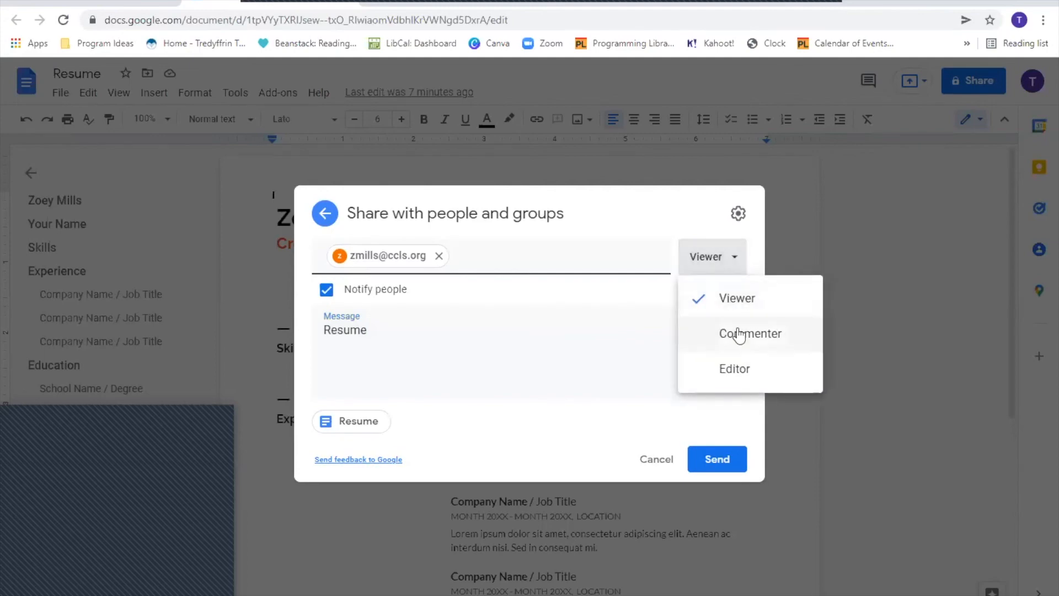
pyautogui.click(737, 333)
pyautogui.click(723, 267)
pyautogui.click(730, 362)
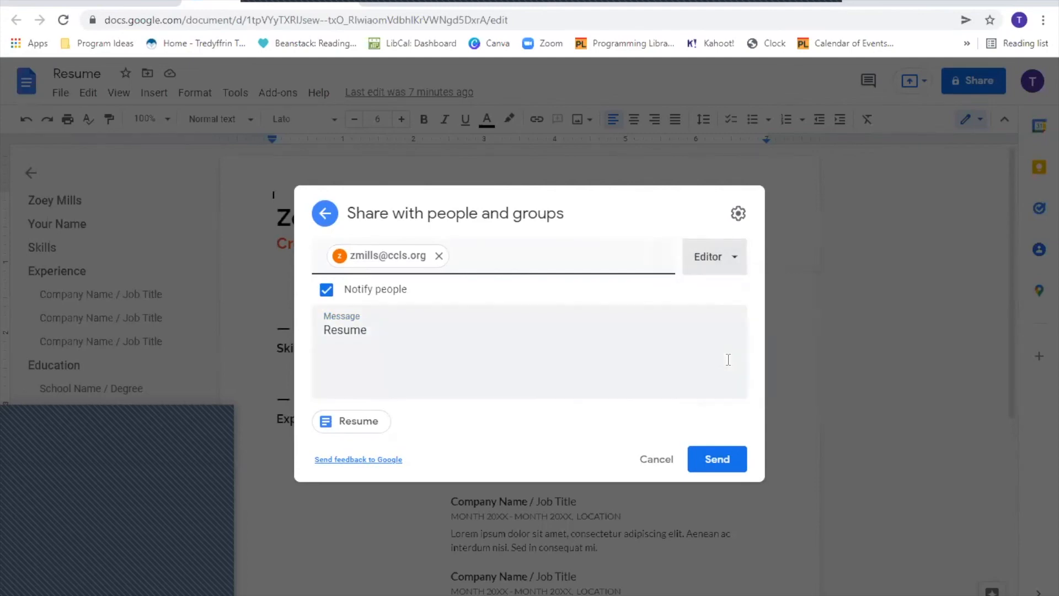
pyautogui.click(711, 260)
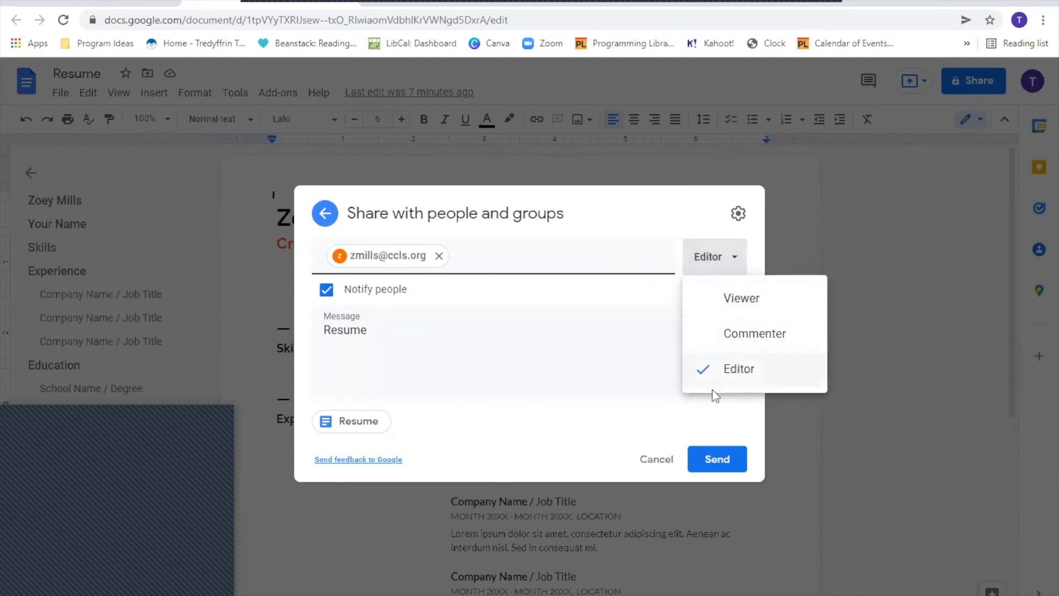
pyautogui.click(740, 306)
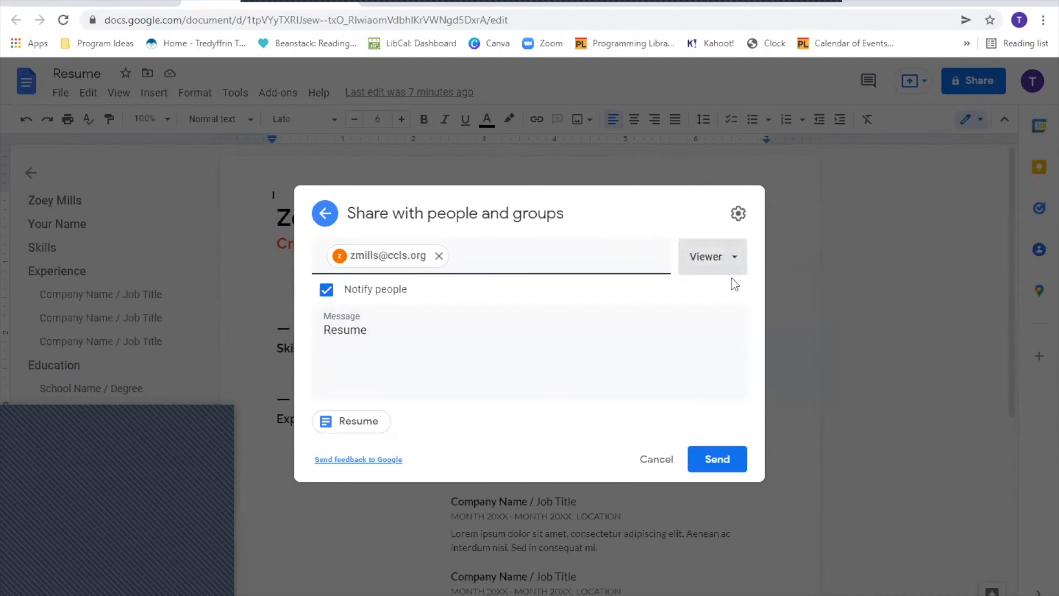
pyautogui.click(714, 267)
pyautogui.click(735, 372)
pyautogui.click(717, 470)
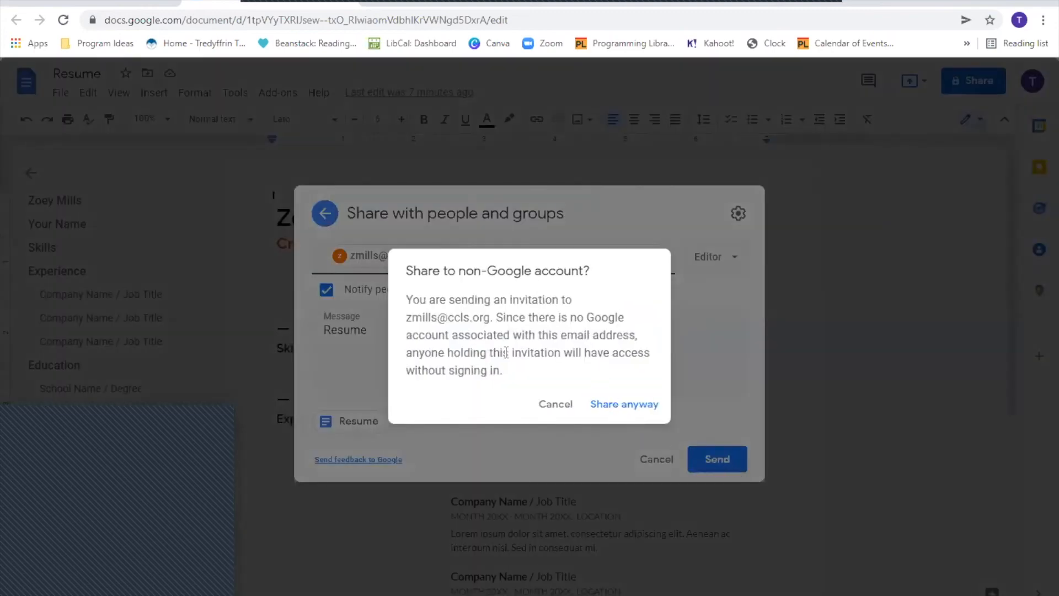
pyautogui.click(621, 403)
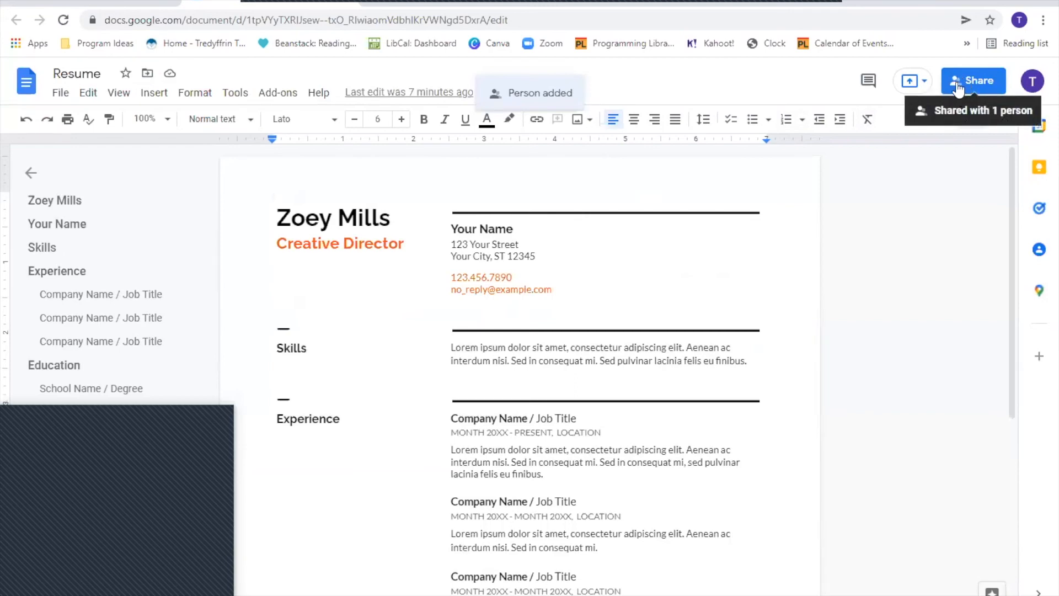
# - Reload Drive, expand My Drive's folders, and open advanced search (Type Any, Owner Anyone)
pyautogui.click(96, 5)
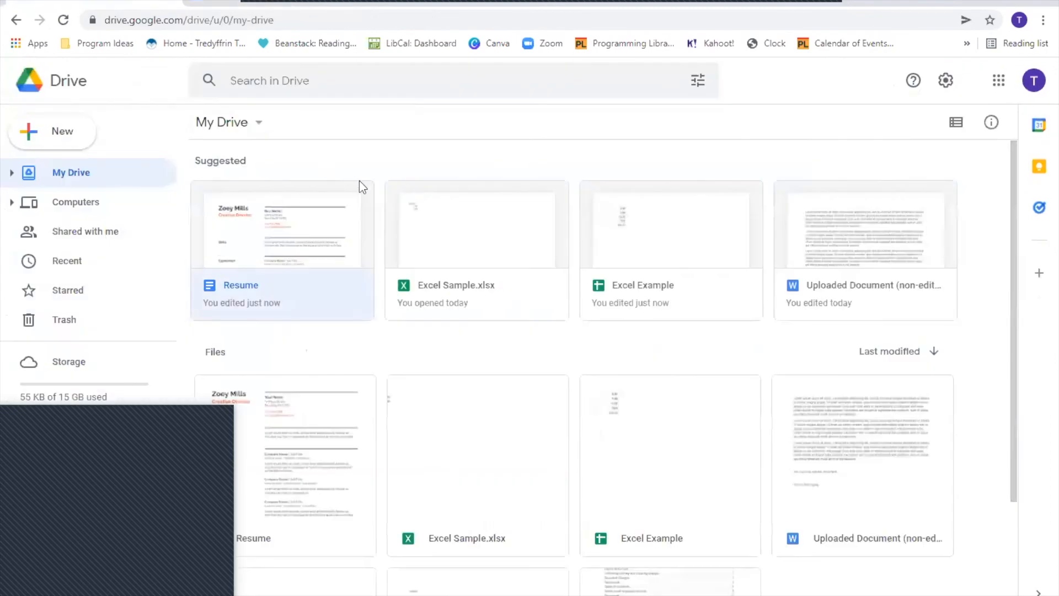
pyautogui.click(62, 20)
pyautogui.scroll(-3, 385, 265)
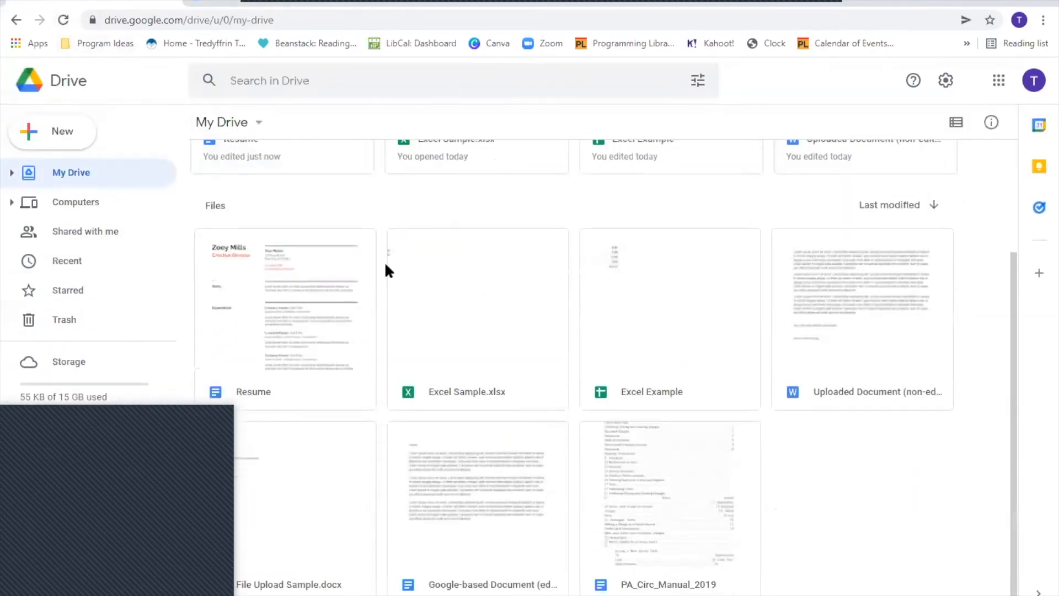
pyautogui.scroll(3, 394, 298)
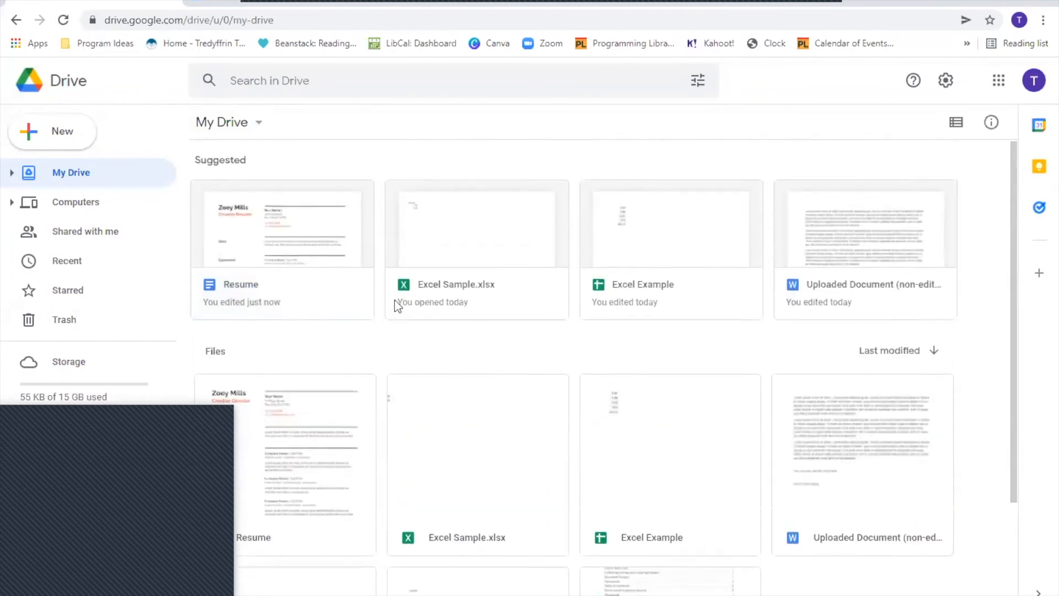
pyautogui.click(12, 173)
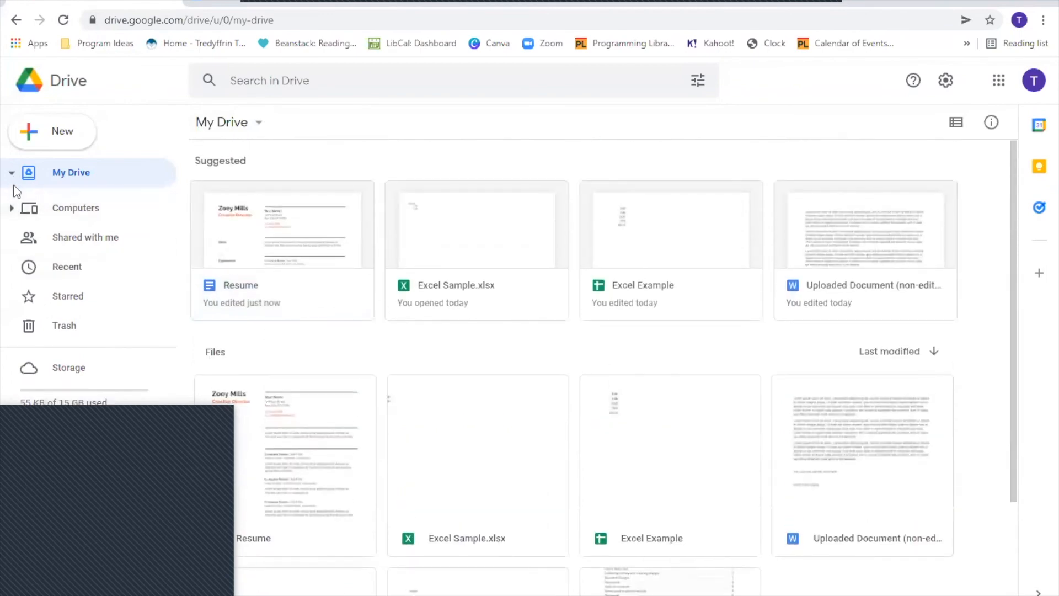
pyautogui.click(698, 81)
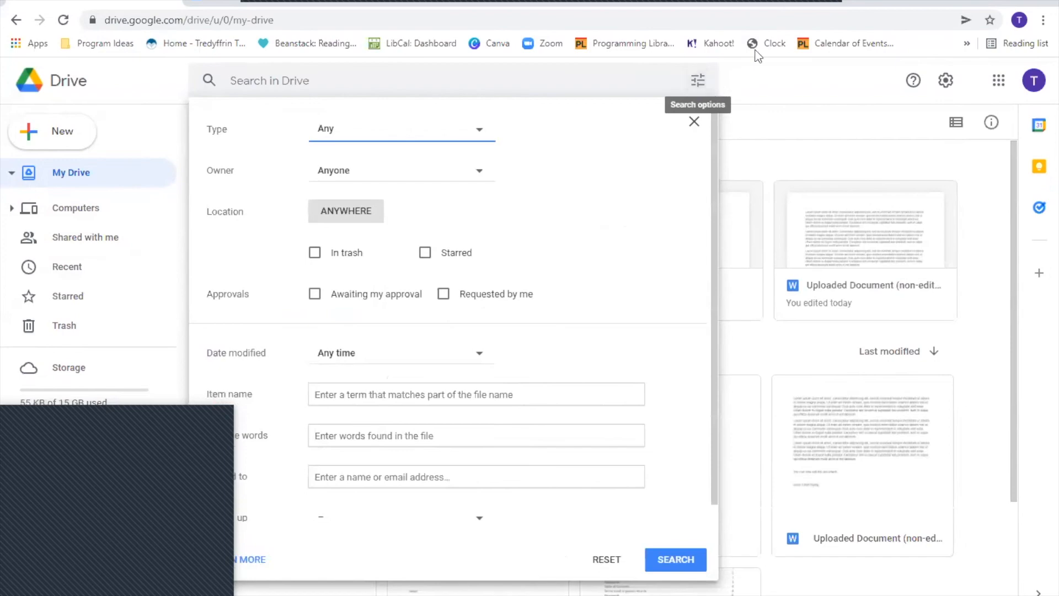
# - Search for files shared to the collaborator's address, leaving file type at Any
pyautogui.click(478, 137)
pyautogui.click(554, 136)
pyautogui.click(479, 136)
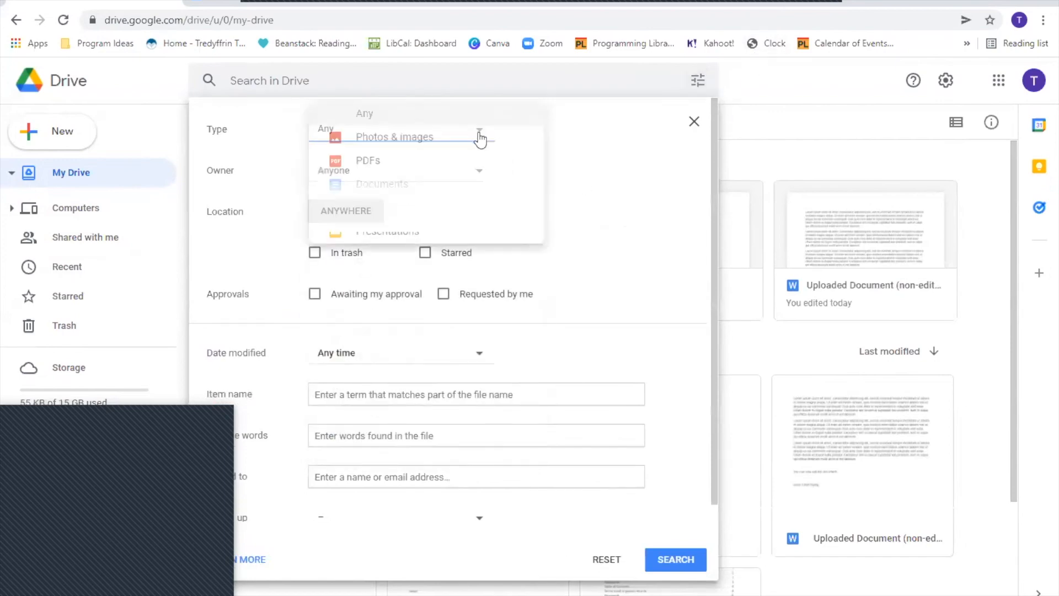
pyautogui.click(556, 138)
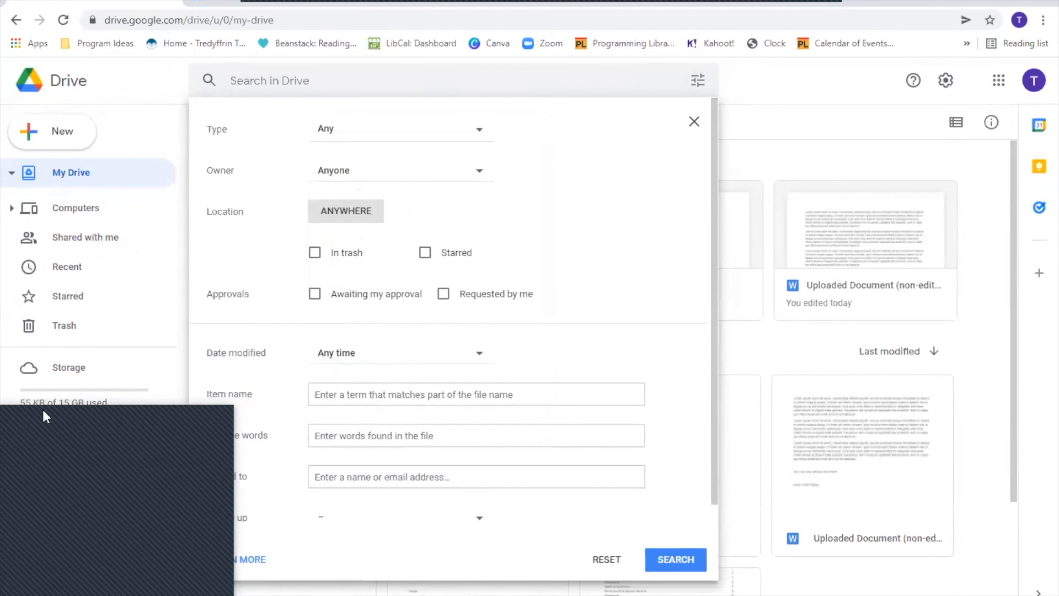
pyautogui.click(368, 477)
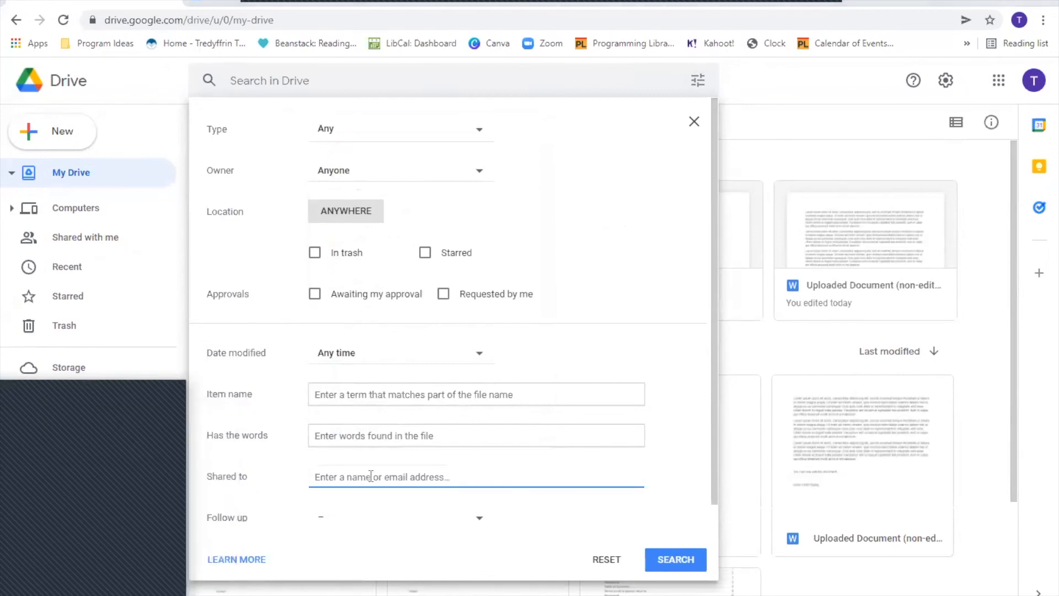
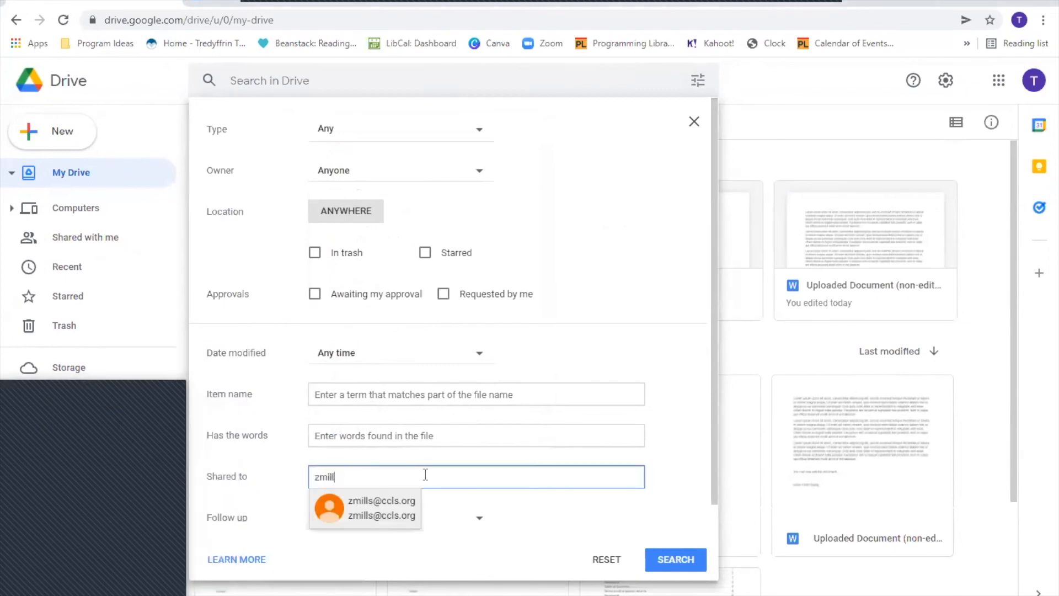
pyautogui.click(345, 510)
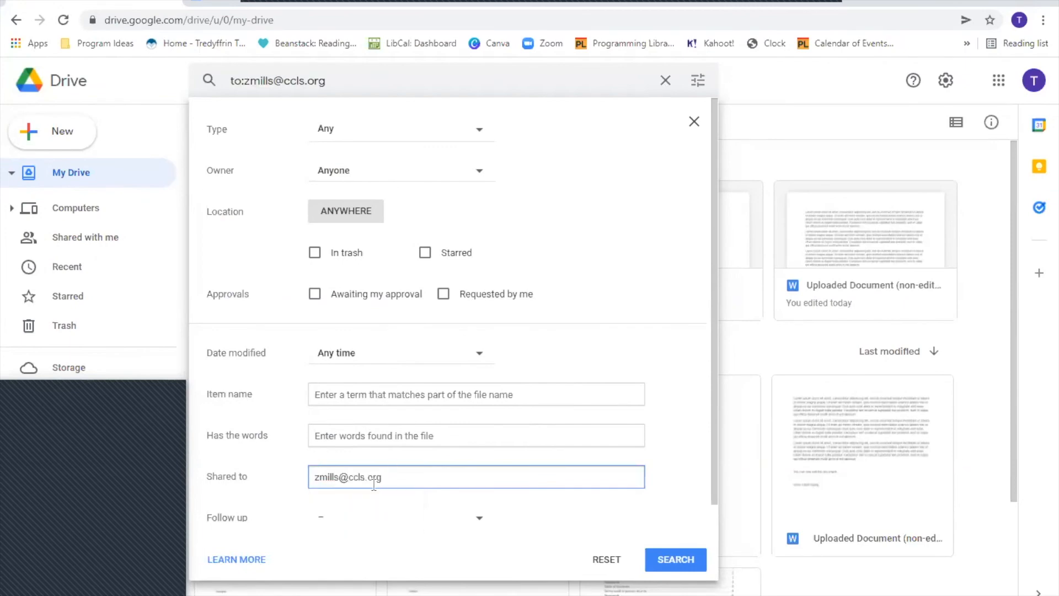
pyautogui.click(692, 561)
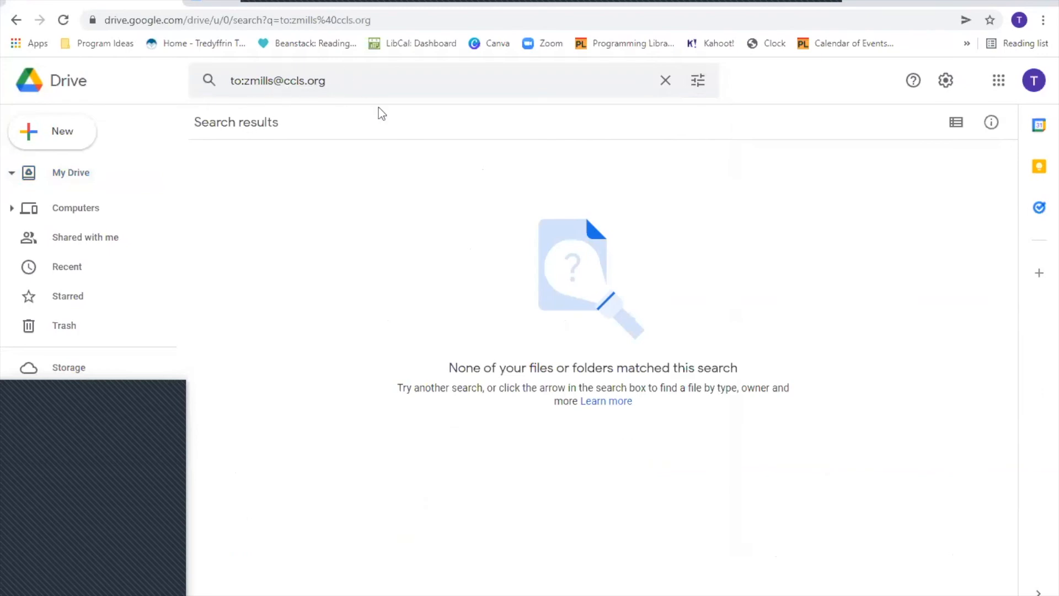
# - Clear the empty search and dismiss the search suggestions
pyautogui.click(665, 81)
pyautogui.click(281, 3)
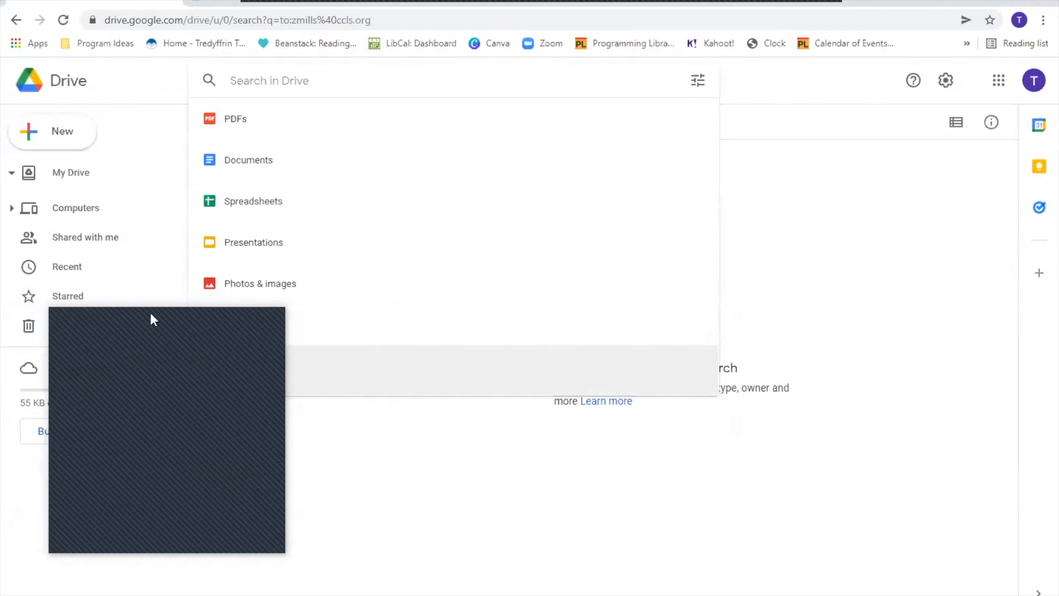
pyautogui.click(84, 449)
# - From My Drive's New menu, create a folder named 'Intro to Google Drive'
pyautogui.click(85, 178)
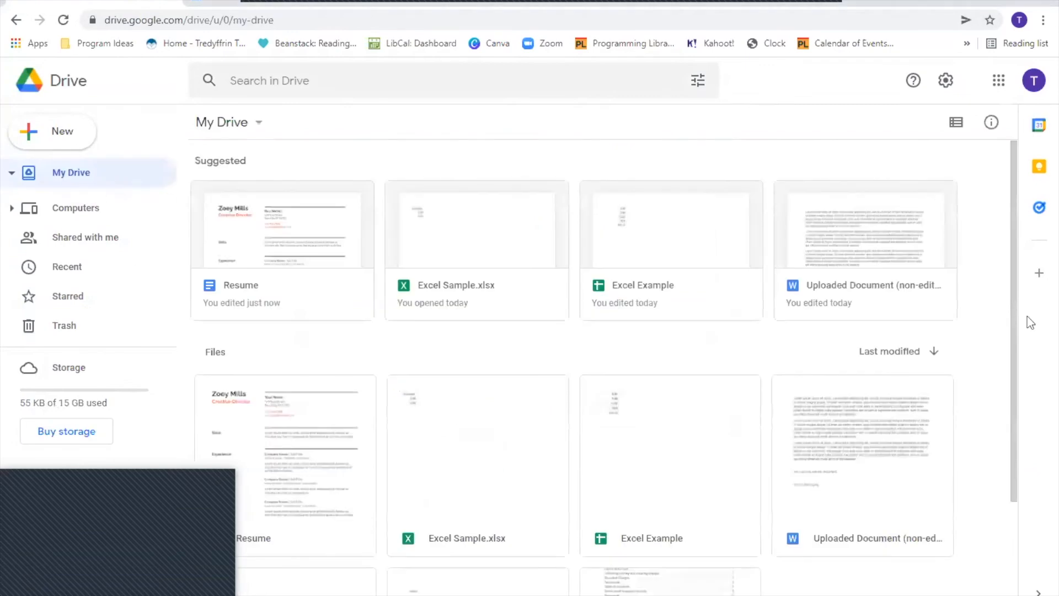
pyautogui.scroll(-3, 998, 366)
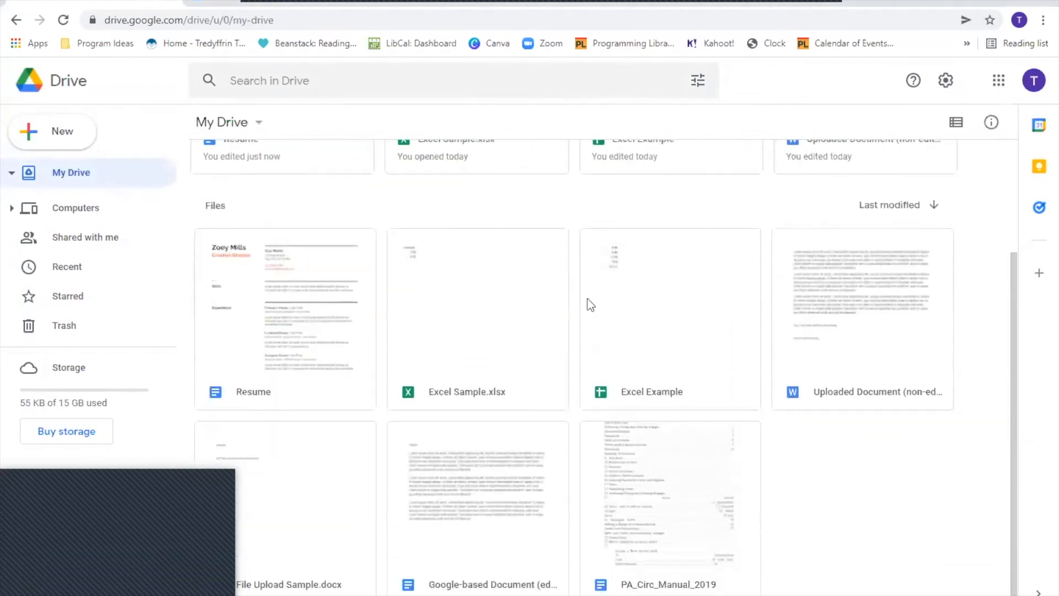
pyautogui.click(15, 132)
pyautogui.click(79, 138)
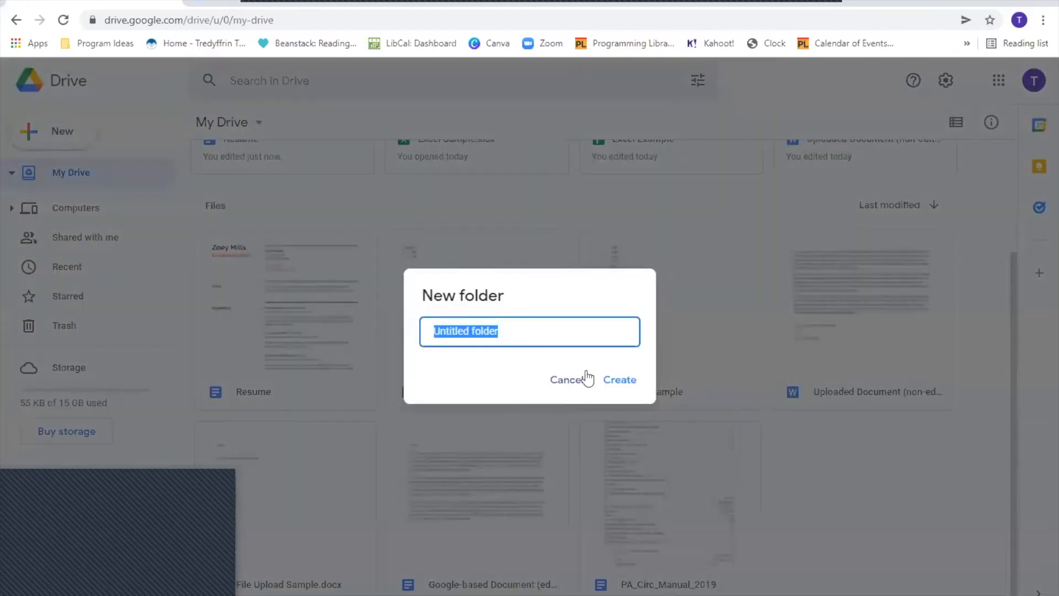
pyautogui.click(587, 379)
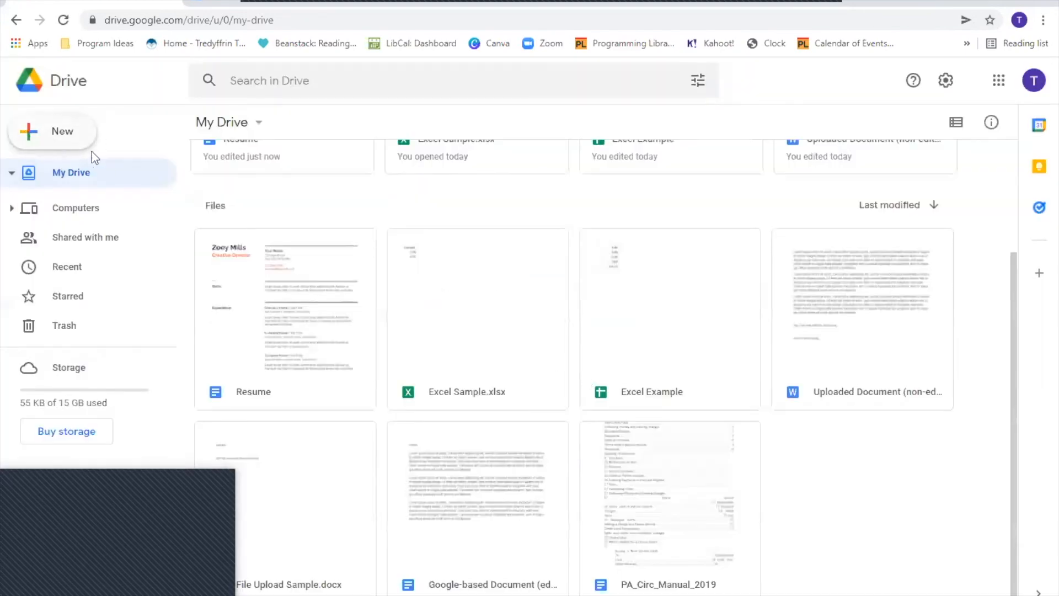
pyautogui.click(71, 142)
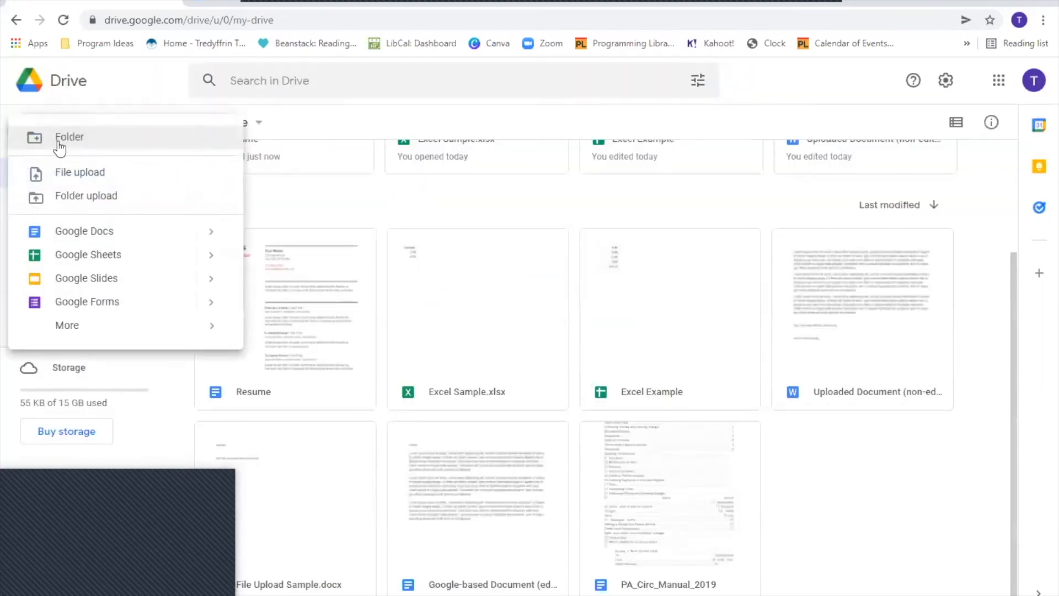
pyautogui.click(72, 138)
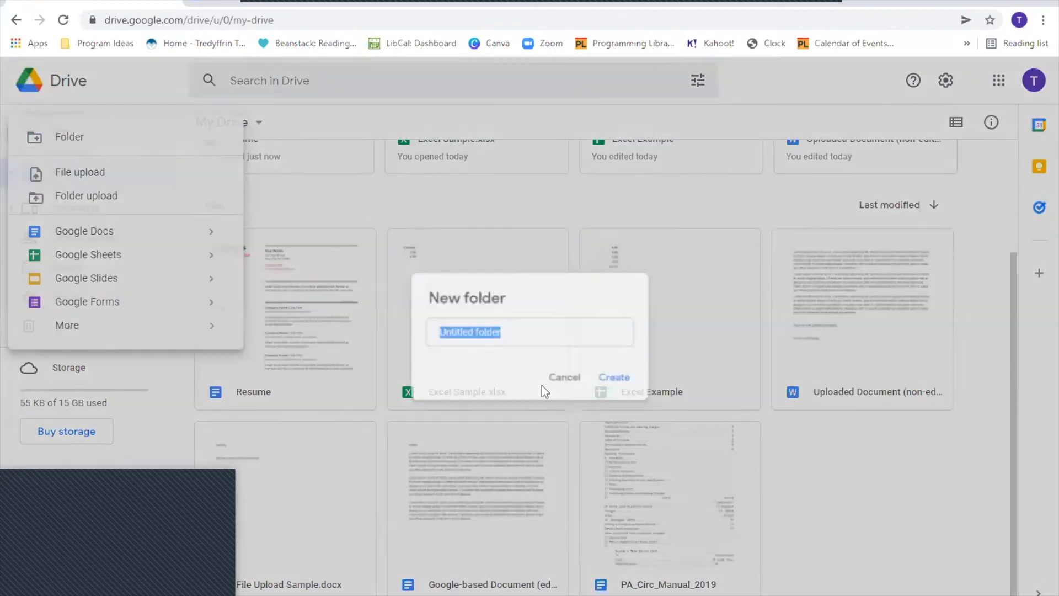
pyautogui.write('Intro to')
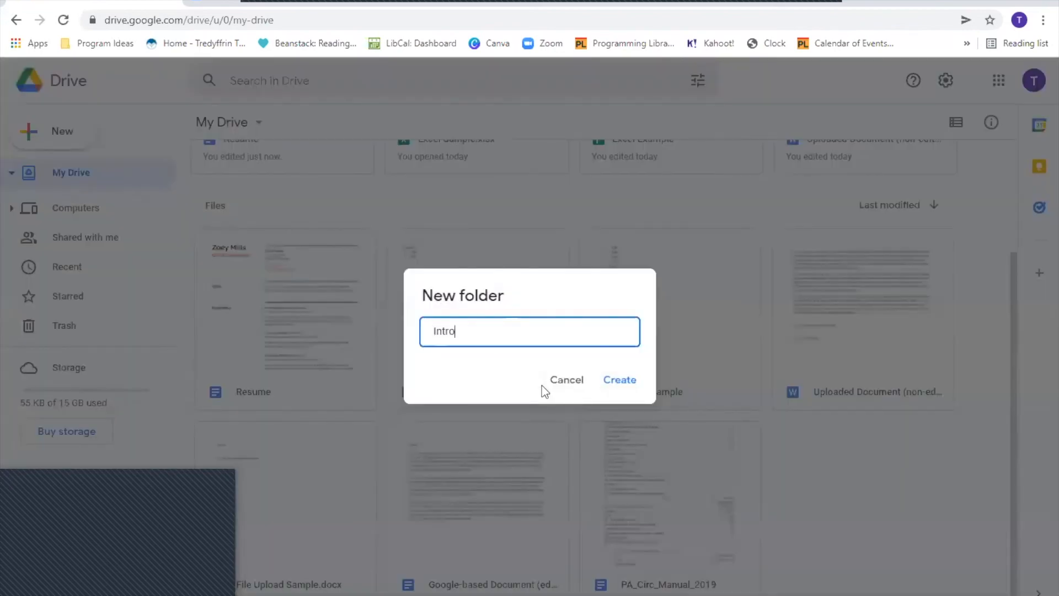
pyautogui.write('gle Drive')
pyautogui.click(634, 386)
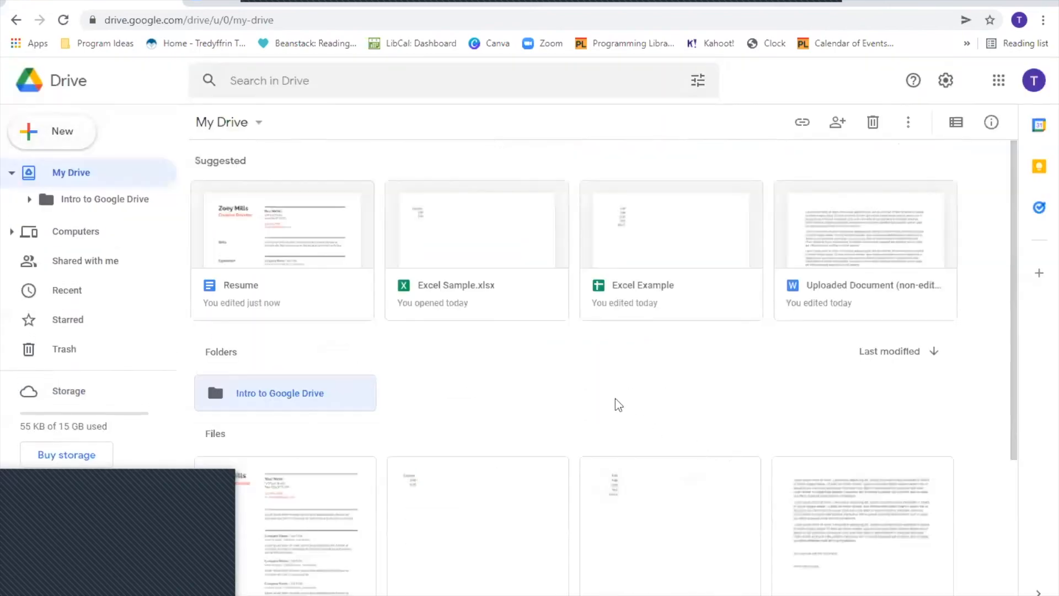
# - Drag Resume, Excel Sample.xlsx and Excel Example into Intro to Google Drive, then open it
pyautogui.scroll(-3, 579, 386)
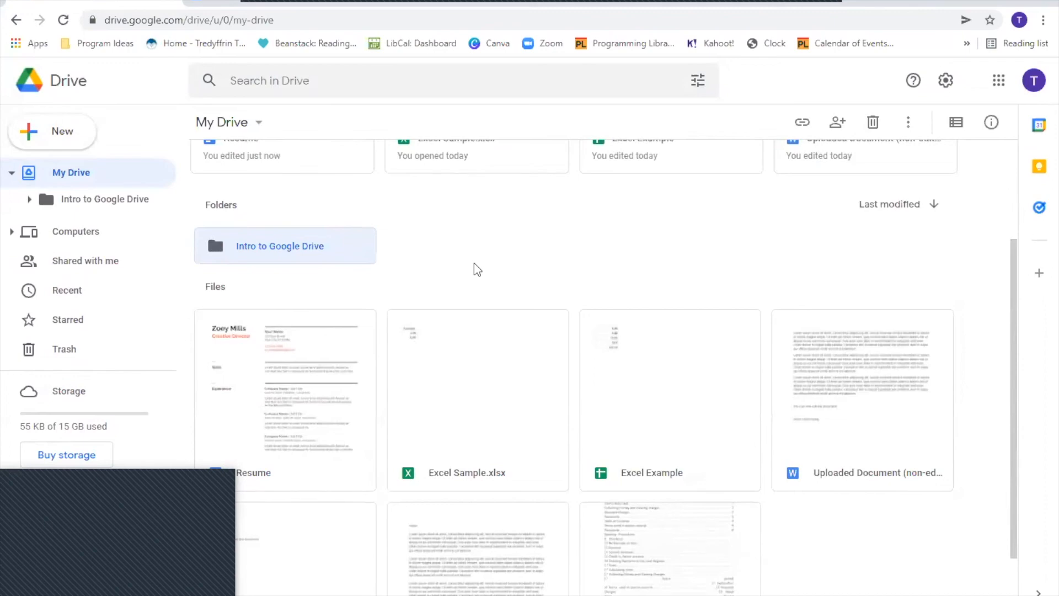
pyautogui.moveTo(289, 413); pyautogui.dragTo(288, 238)
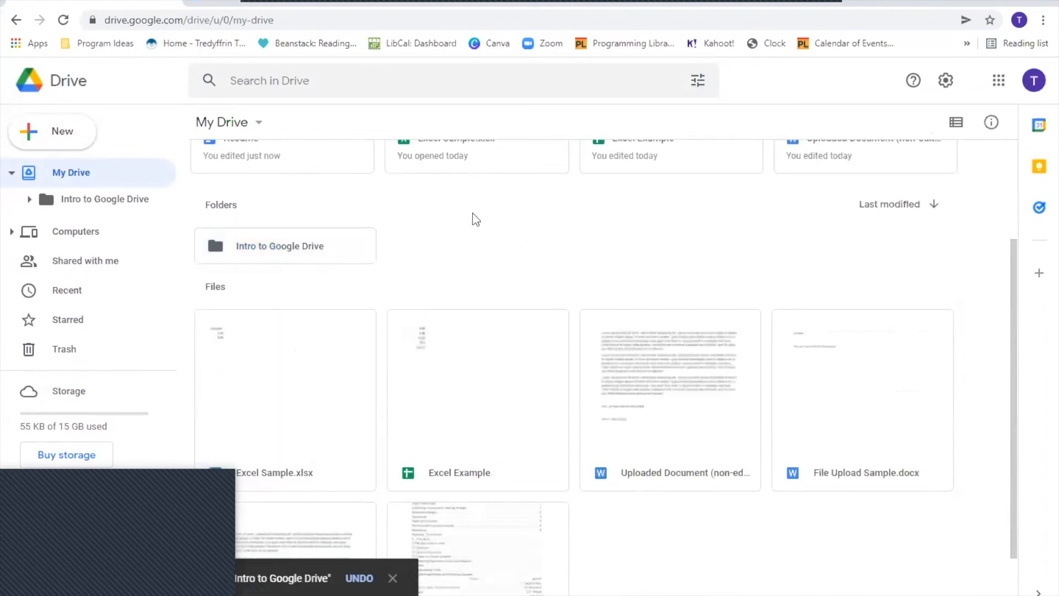
pyautogui.scroll(-1, 476, 223)
pyautogui.moveTo(246, 366); pyautogui.dragTo(250, 245)
pyautogui.moveTo(298, 433); pyautogui.dragTo(257, 234)
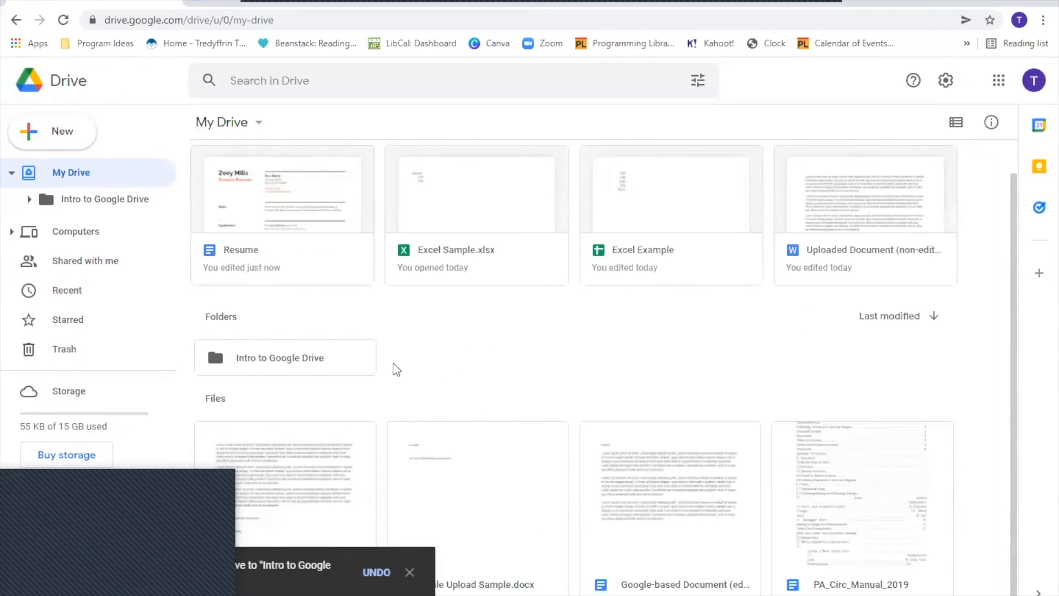
pyautogui.doubleClick(296, 365)
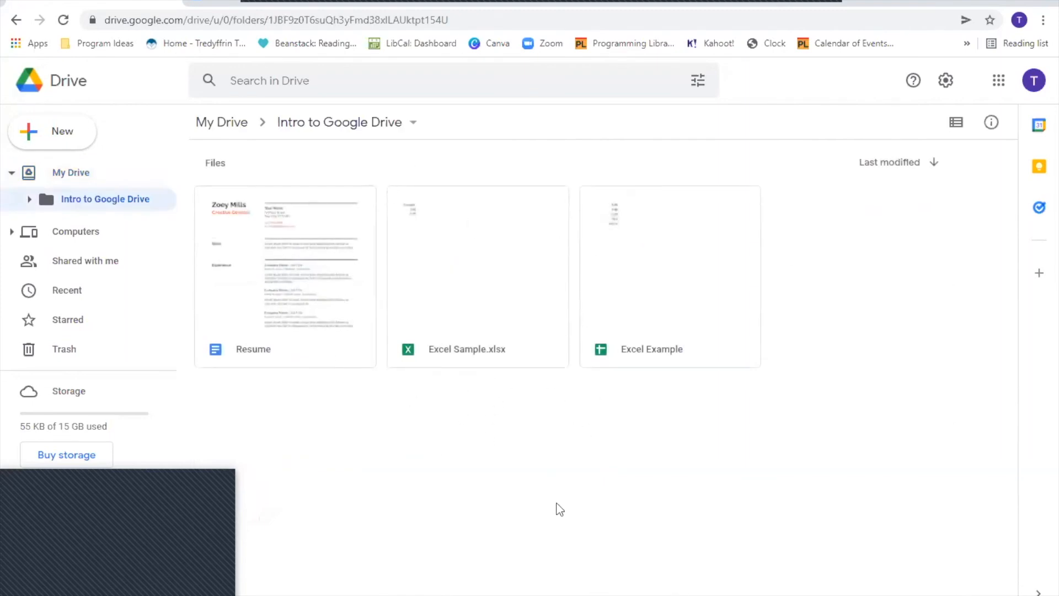
# - After selecting Resume, go back up to the top-level My Drive page via the breadcrumb
pyautogui.rightClick(234, 274)
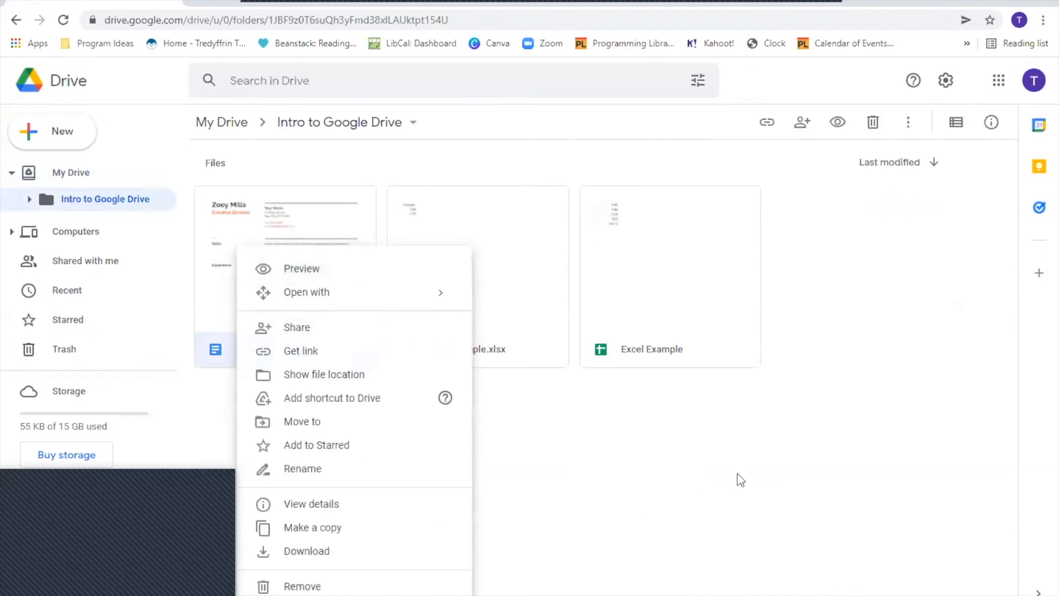
pyautogui.click(700, 489)
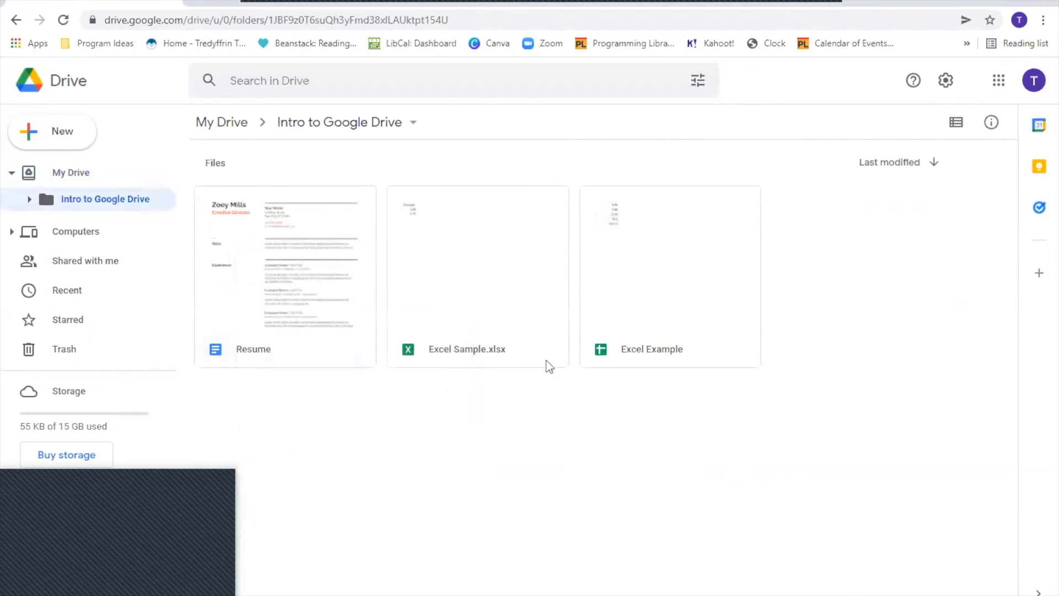
pyautogui.click(257, 256)
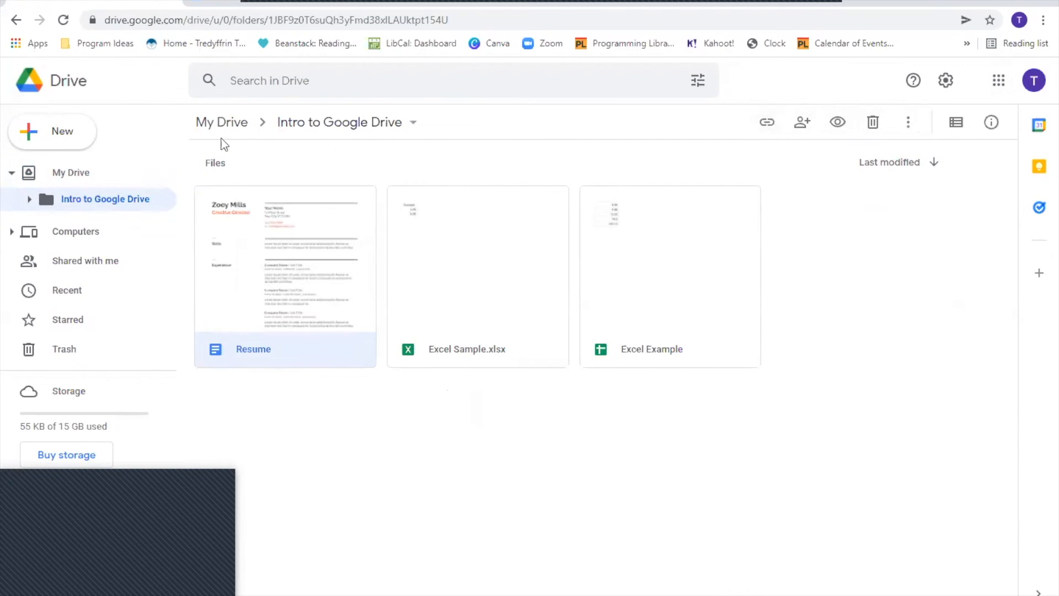
pyautogui.click(220, 122)
pyautogui.scroll(-1, 569, 385)
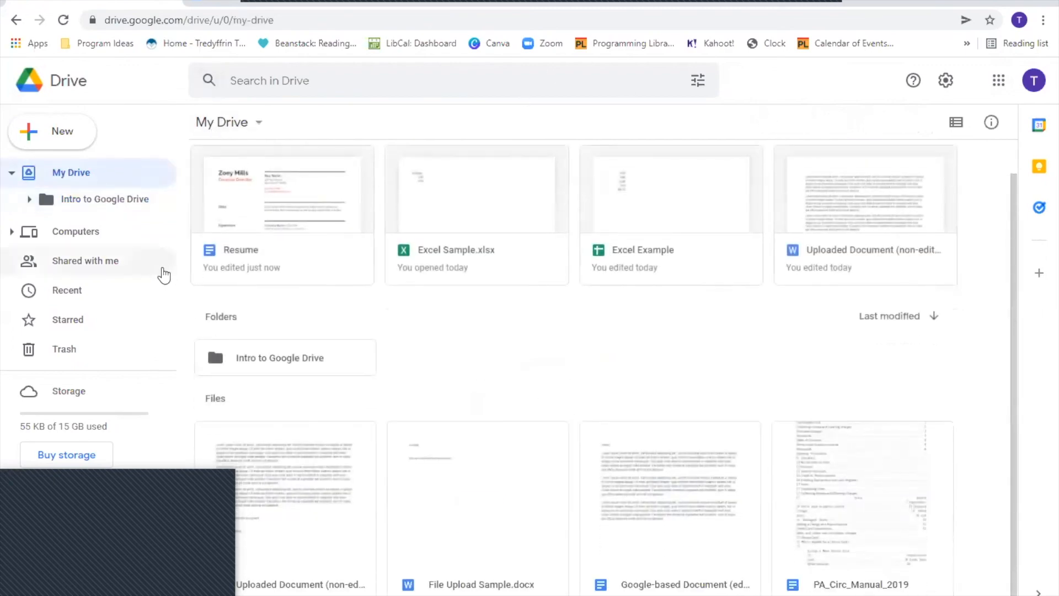
pyautogui.scroll(1, 466, 403)
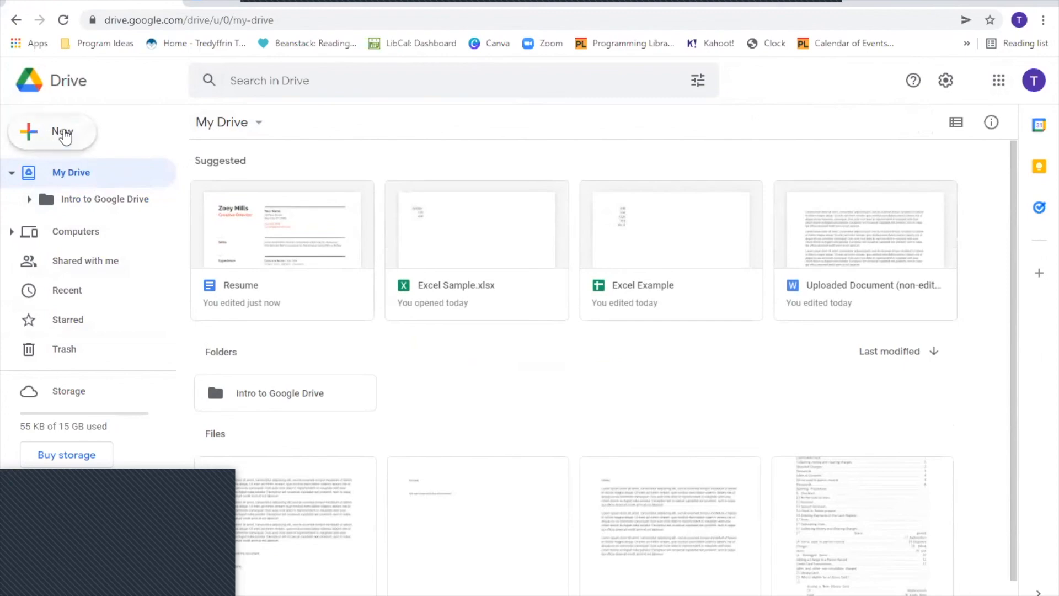
# - Add a second new folder named 'Other Documents' to My Drive
pyautogui.click(65, 136)
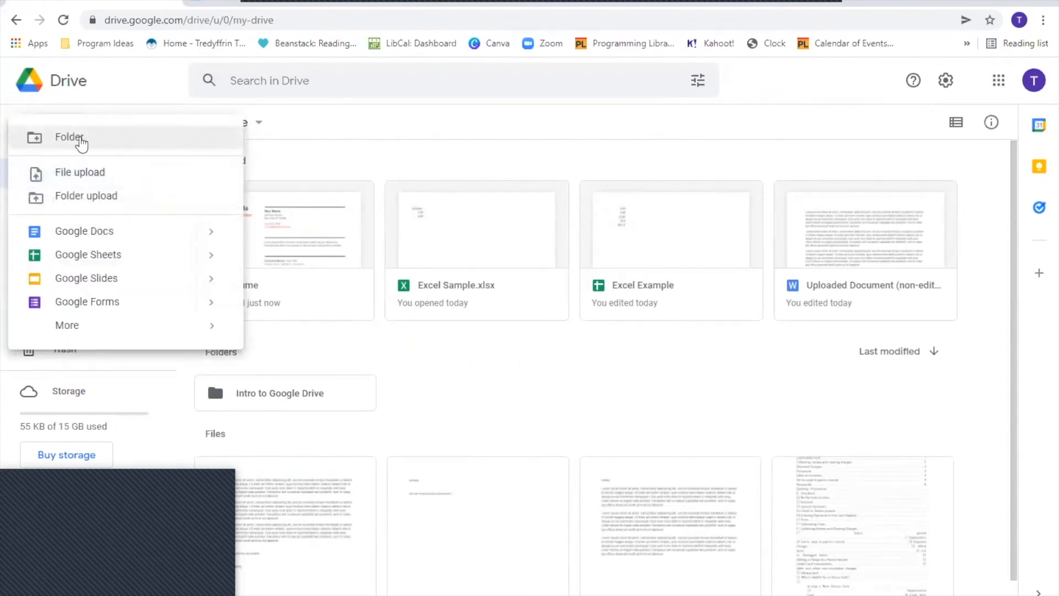
pyautogui.click(80, 139)
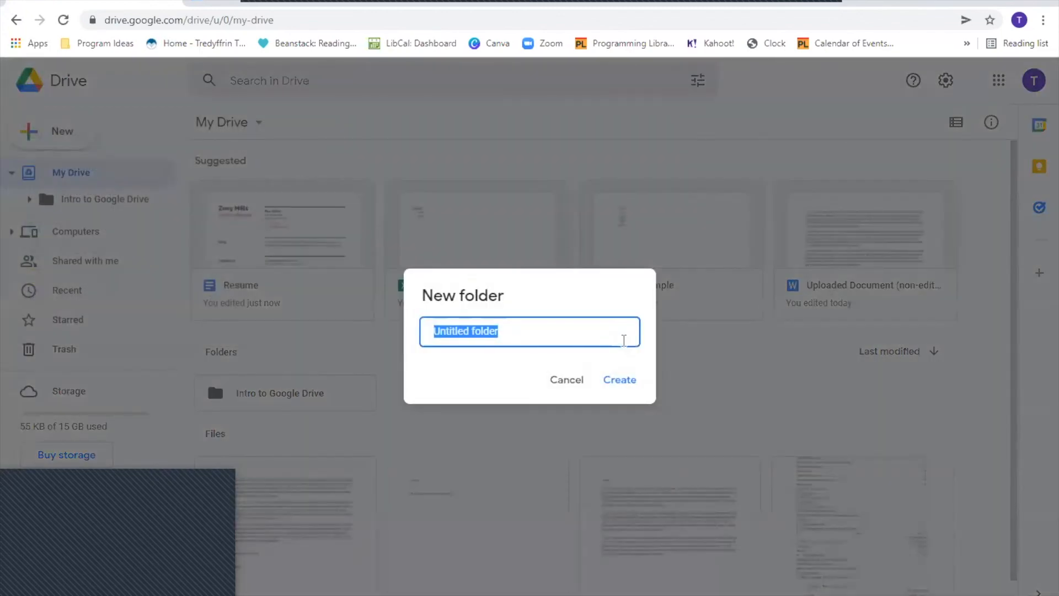
pyautogui.write('Other Documents')
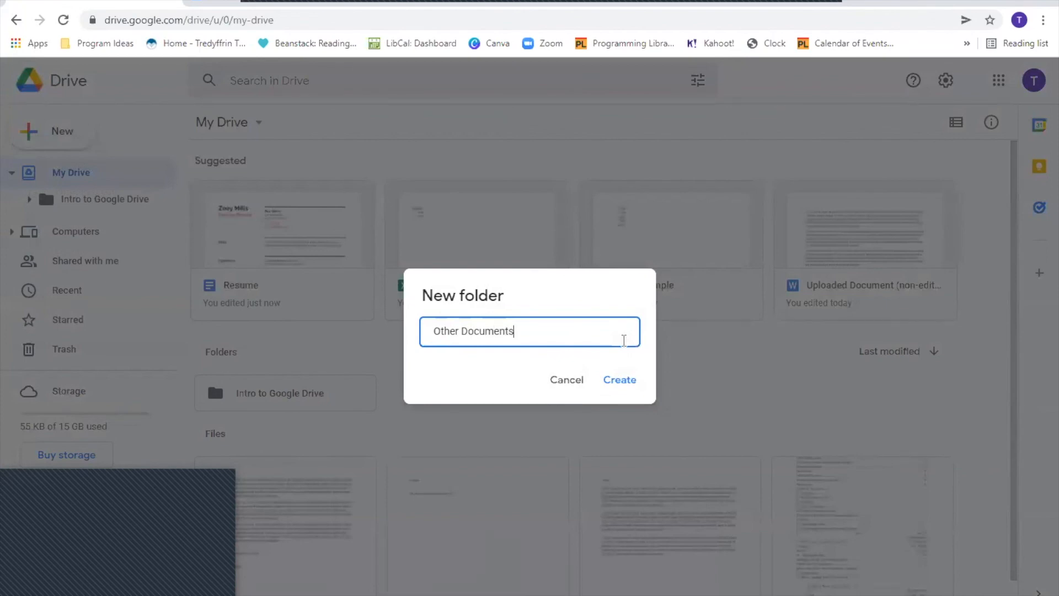
pyautogui.click(624, 384)
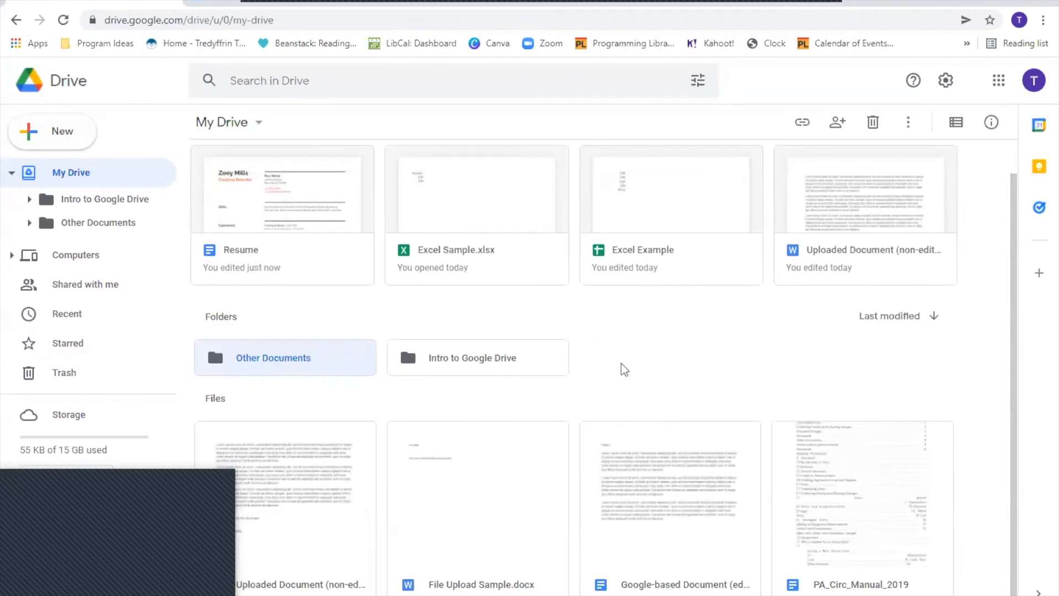
# - Drag File Upload Sample.docx and Uploaded Document into Other Documents, then open Intro to Google Drive
pyautogui.click(451, 542)
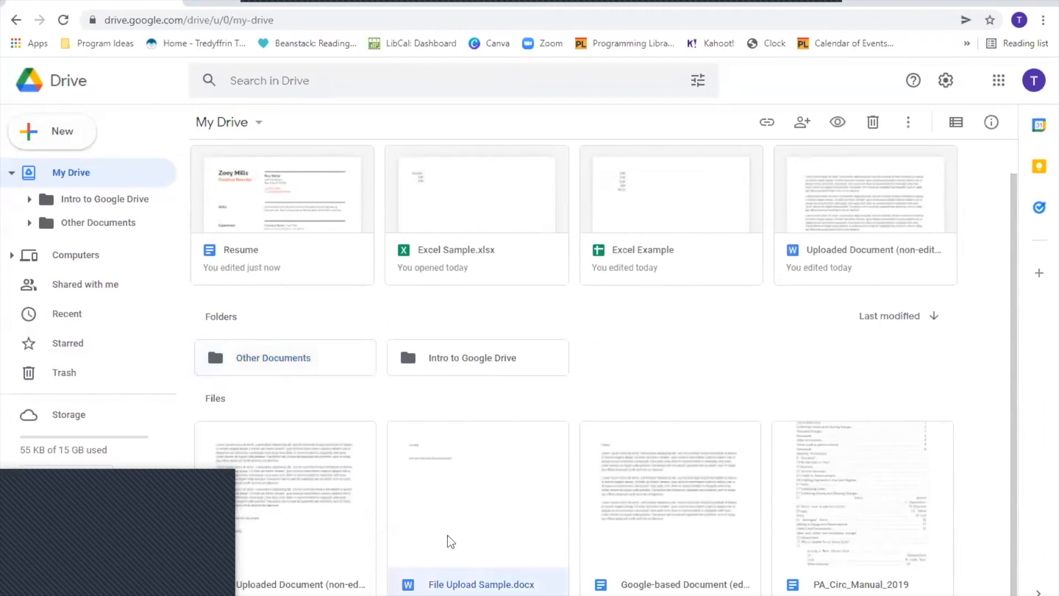
pyautogui.moveTo(451, 541); pyautogui.dragTo(234, 341)
pyautogui.moveTo(281, 509); pyautogui.dragTo(223, 342)
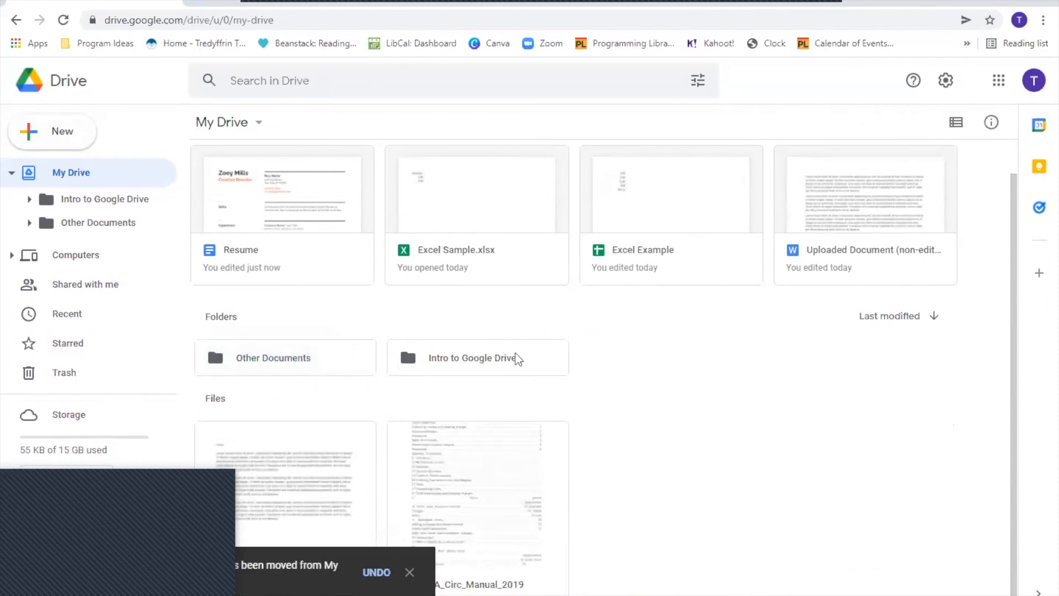
pyautogui.click(500, 364)
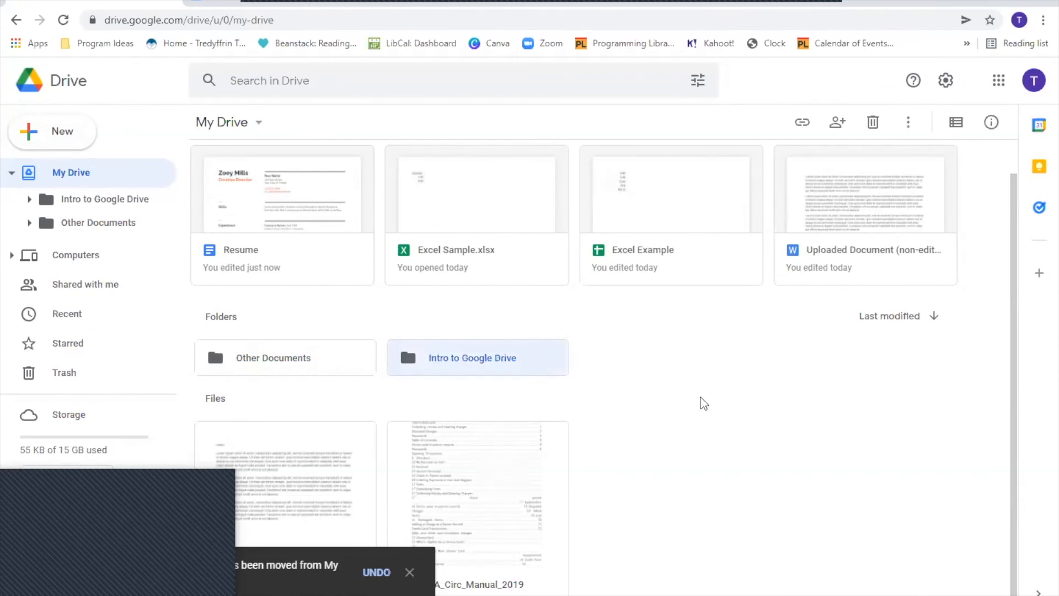
pyautogui.doubleClick(481, 362)
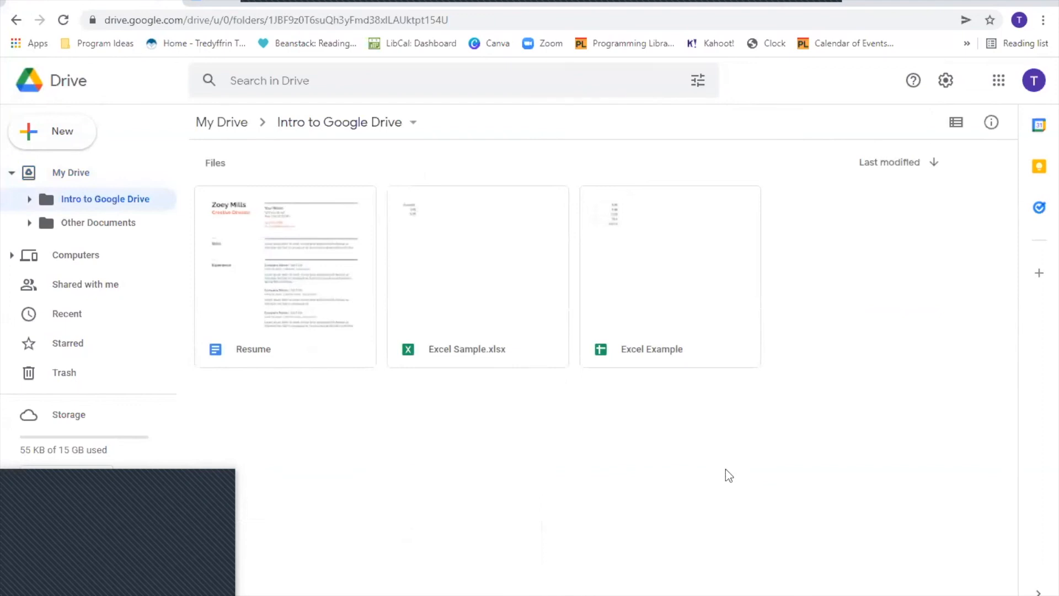
pyautogui.click(302, 281)
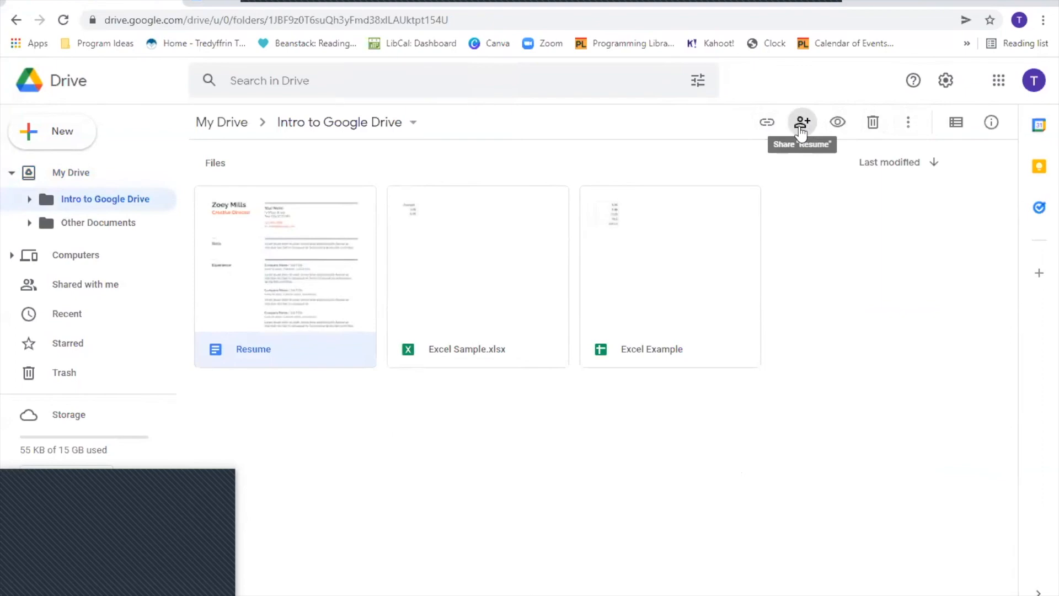
pyautogui.click(836, 122)
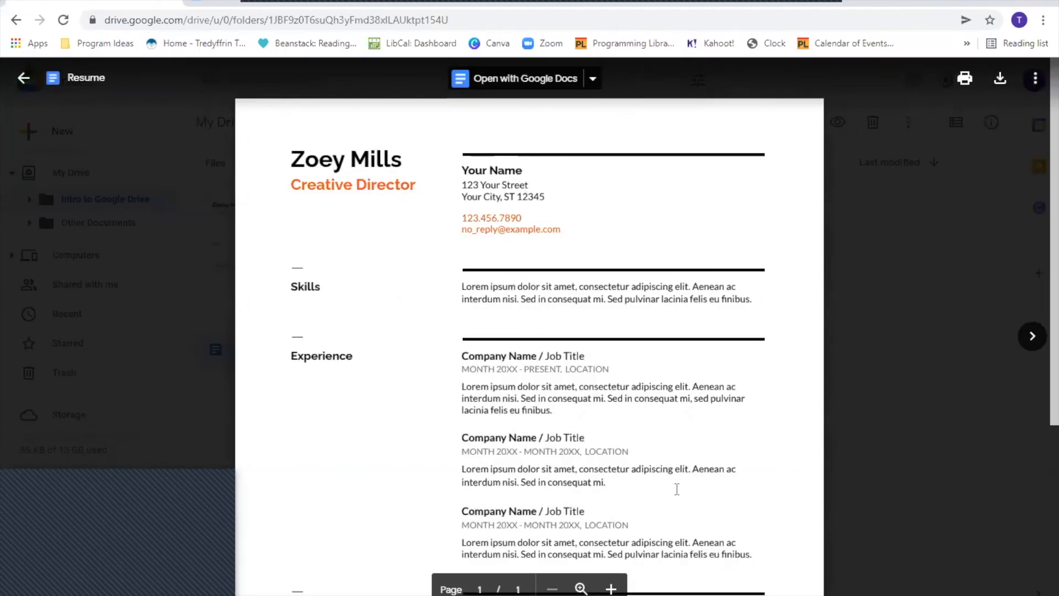
pyautogui.scroll(-5, 581, 339)
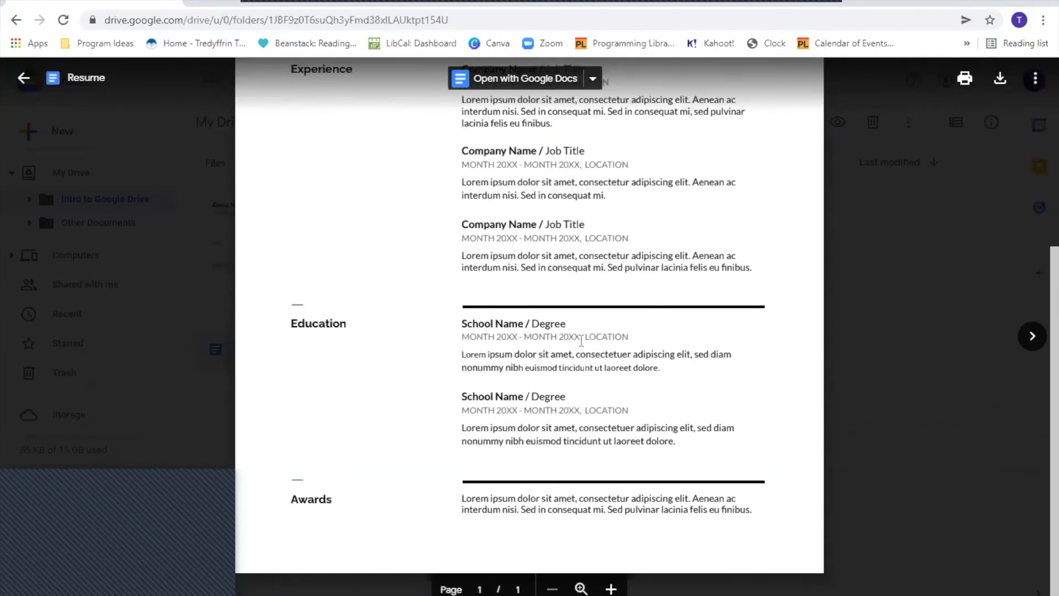
pyautogui.scroll(5, 581, 341)
pyautogui.scroll(-4, 557, 345)
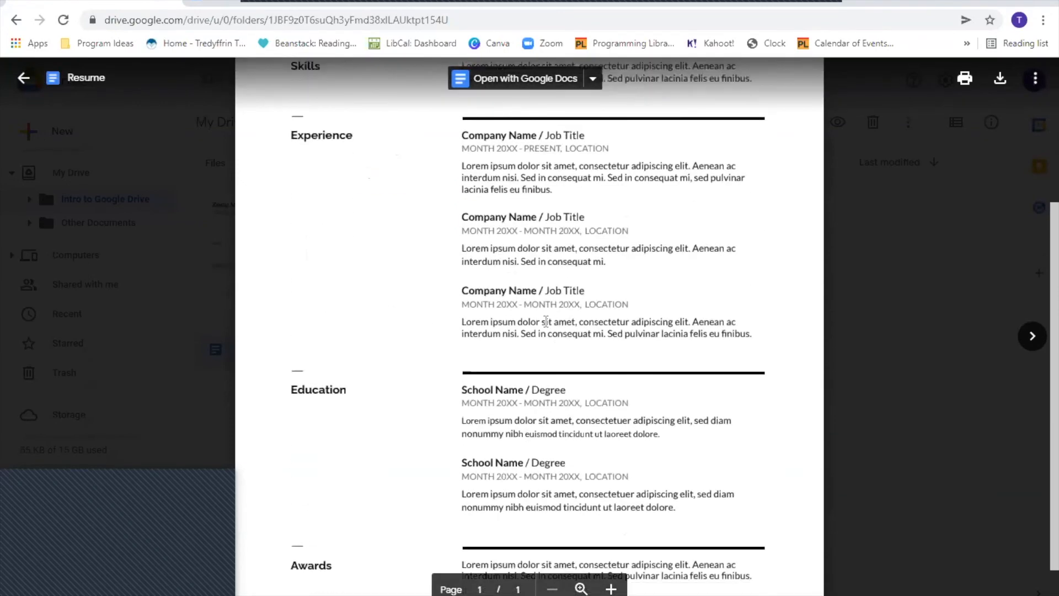
pyautogui.scroll(1, 519, 318)
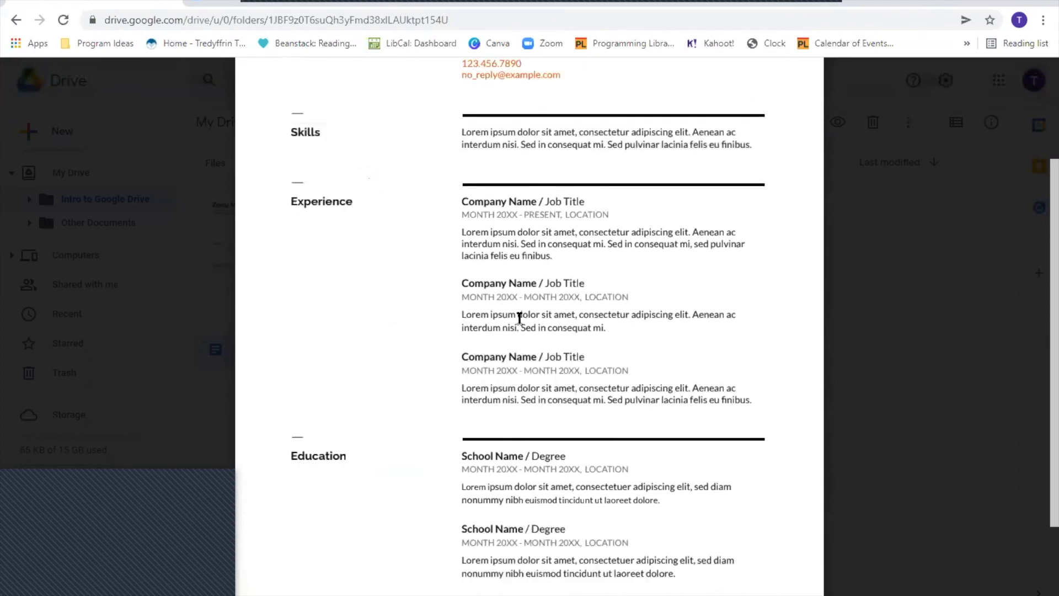
pyautogui.scroll(3, 519, 318)
pyautogui.click(905, 353)
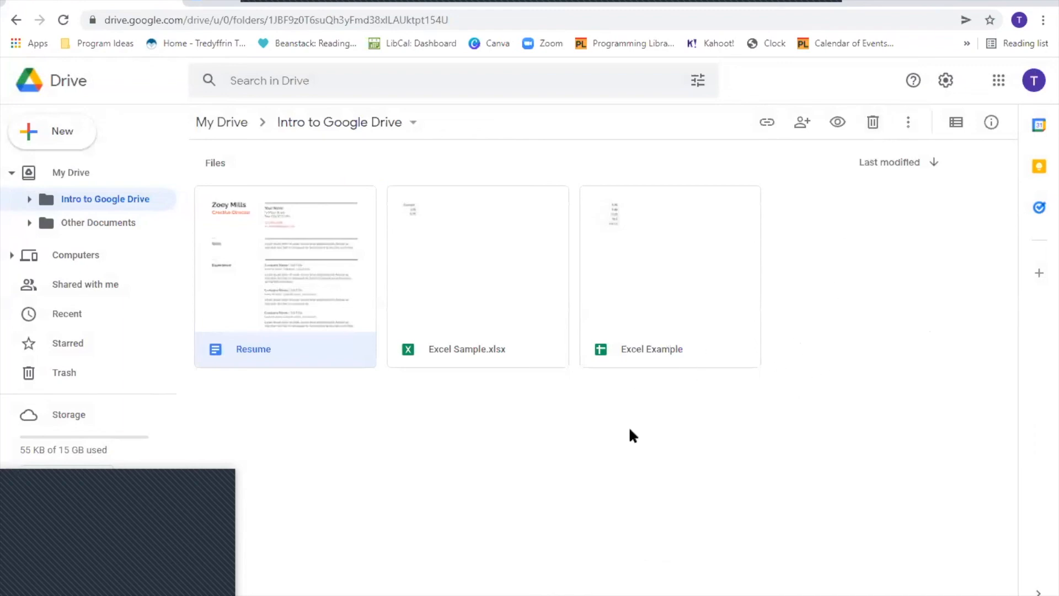
# - Use Move to on Resume to relocate it into the Other Documents folder
pyautogui.rightClick(272, 237)
pyautogui.click(700, 474)
pyautogui.rightClick(293, 243)
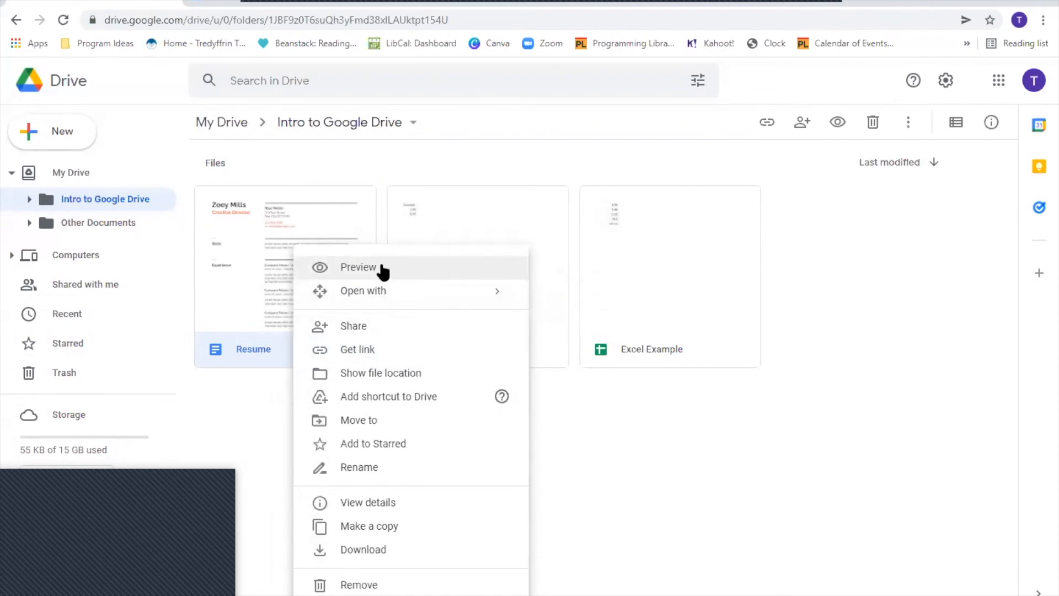
pyautogui.moveTo(383, 296)
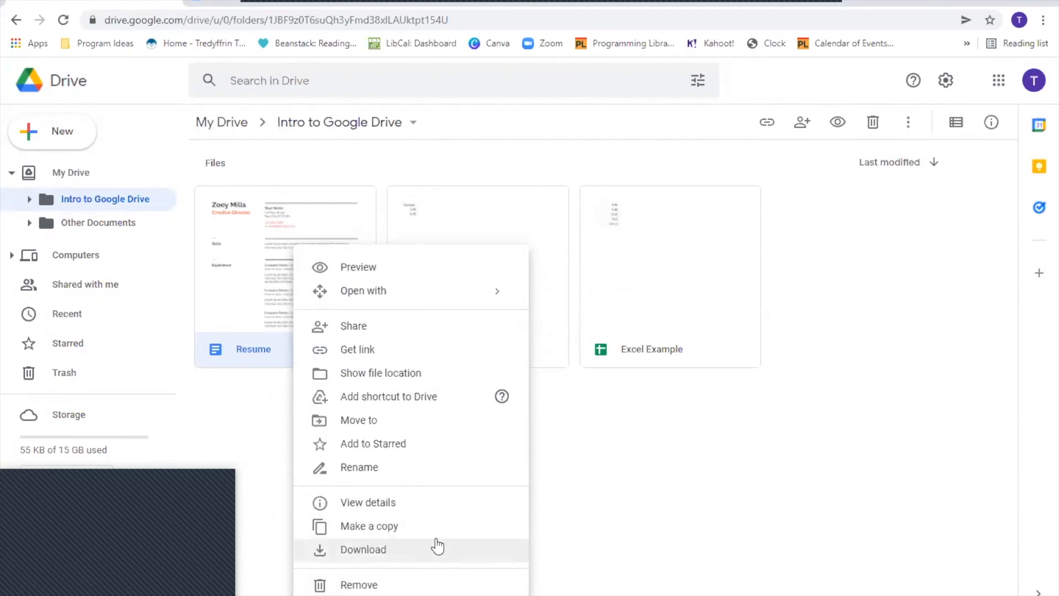
pyautogui.click(364, 420)
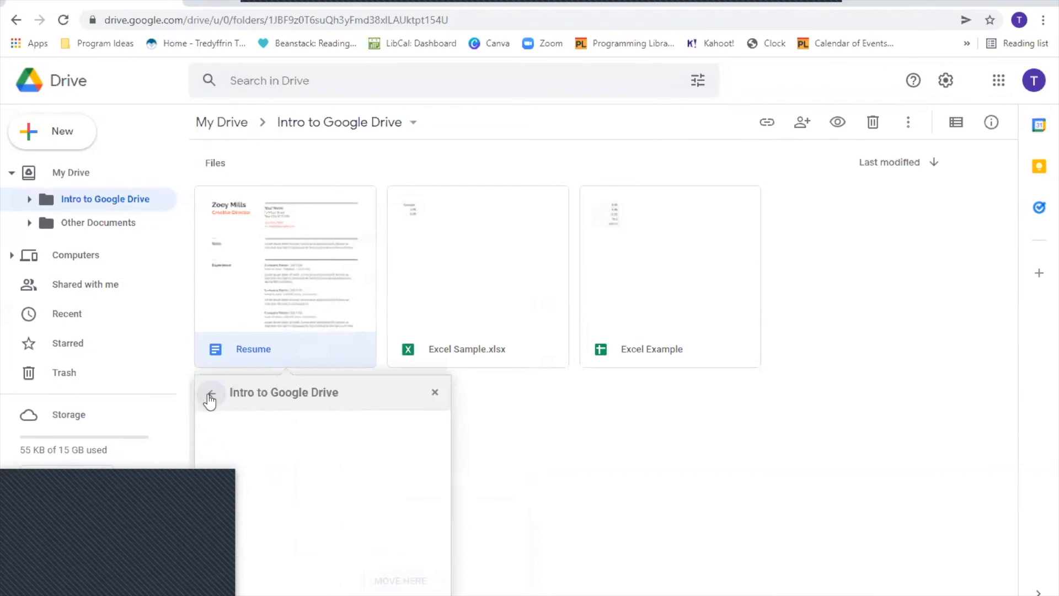
pyautogui.click(212, 392)
pyautogui.click(248, 449)
pyautogui.click(414, 581)
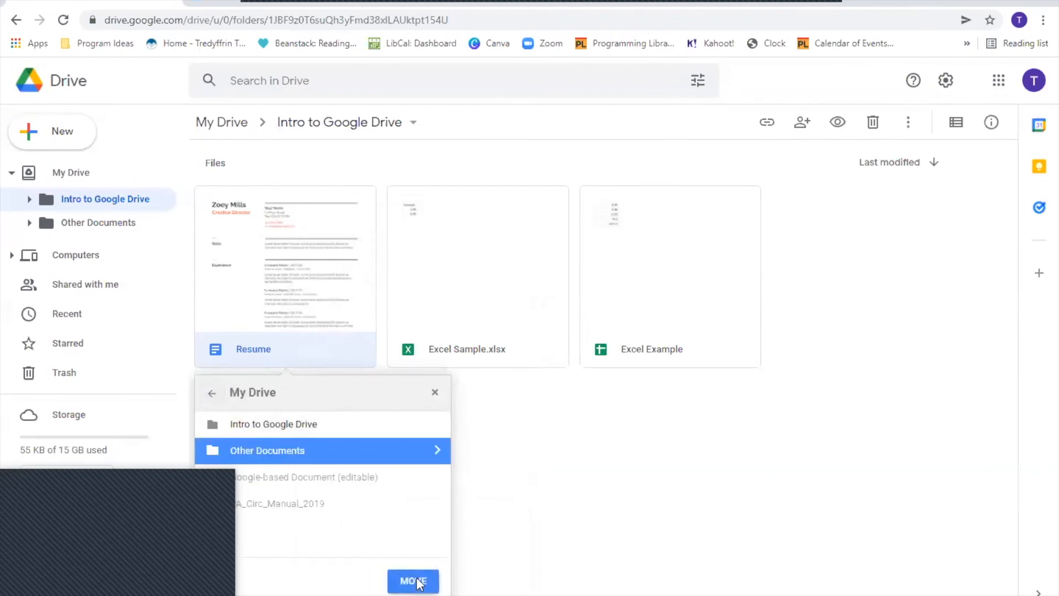
# - Download Excel Sample.xlsx from its context menu, then return to My Drive
pyautogui.rightClick(297, 252)
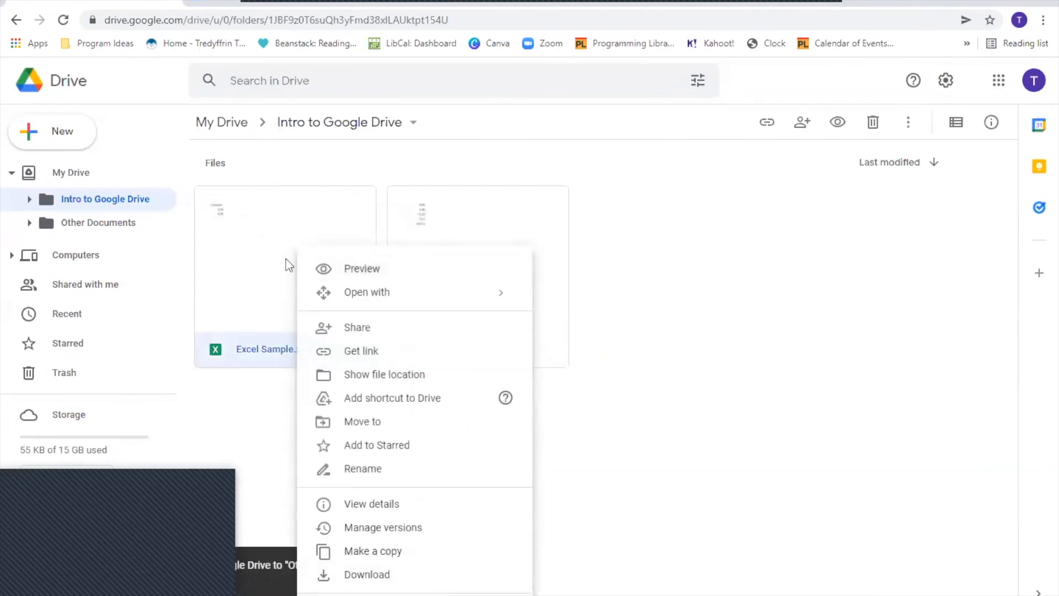
pyautogui.click(421, 579)
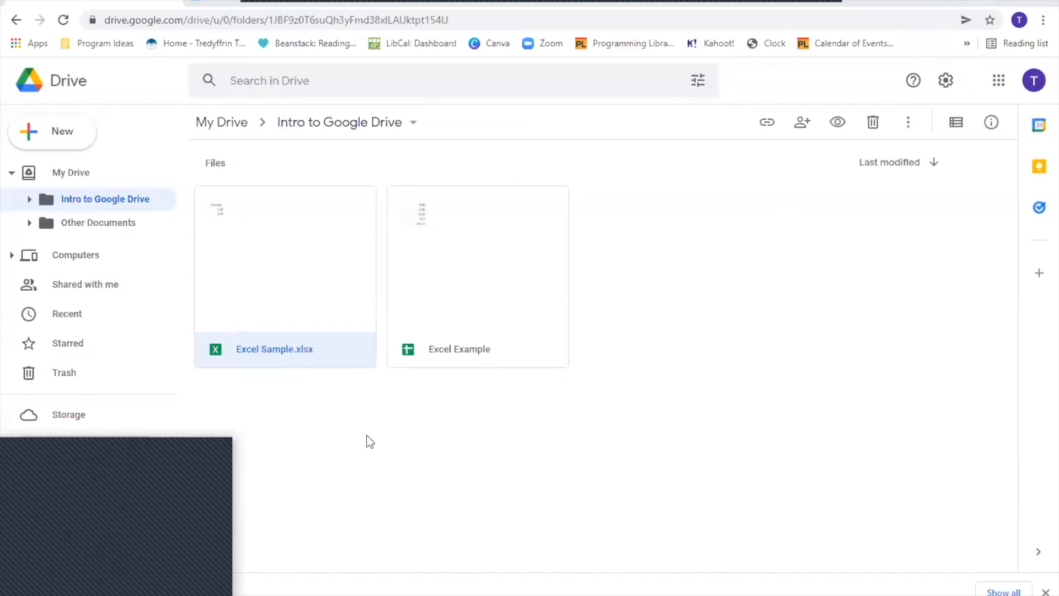
pyautogui.click(232, 126)
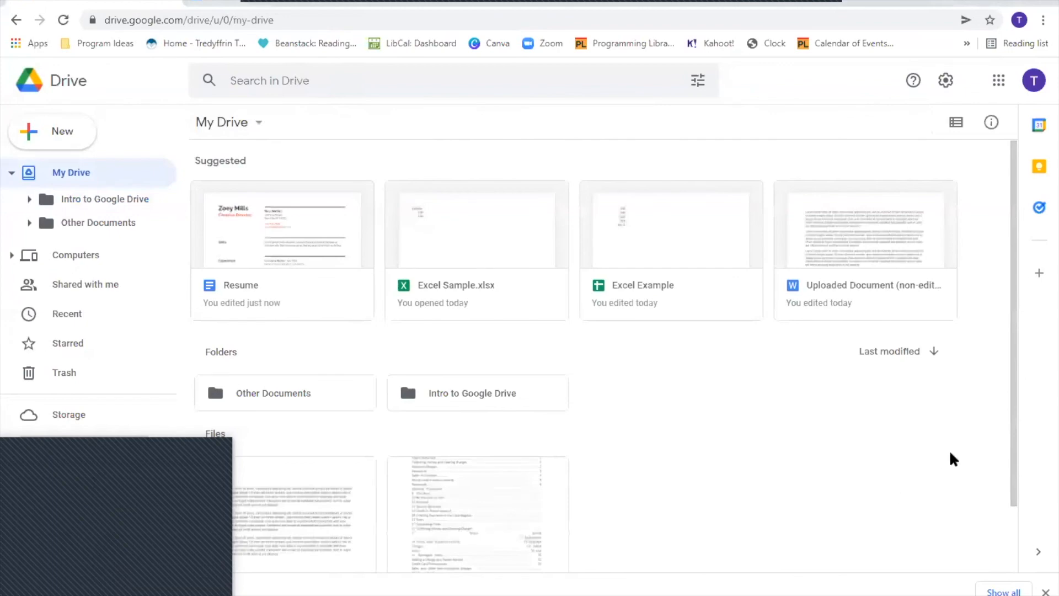